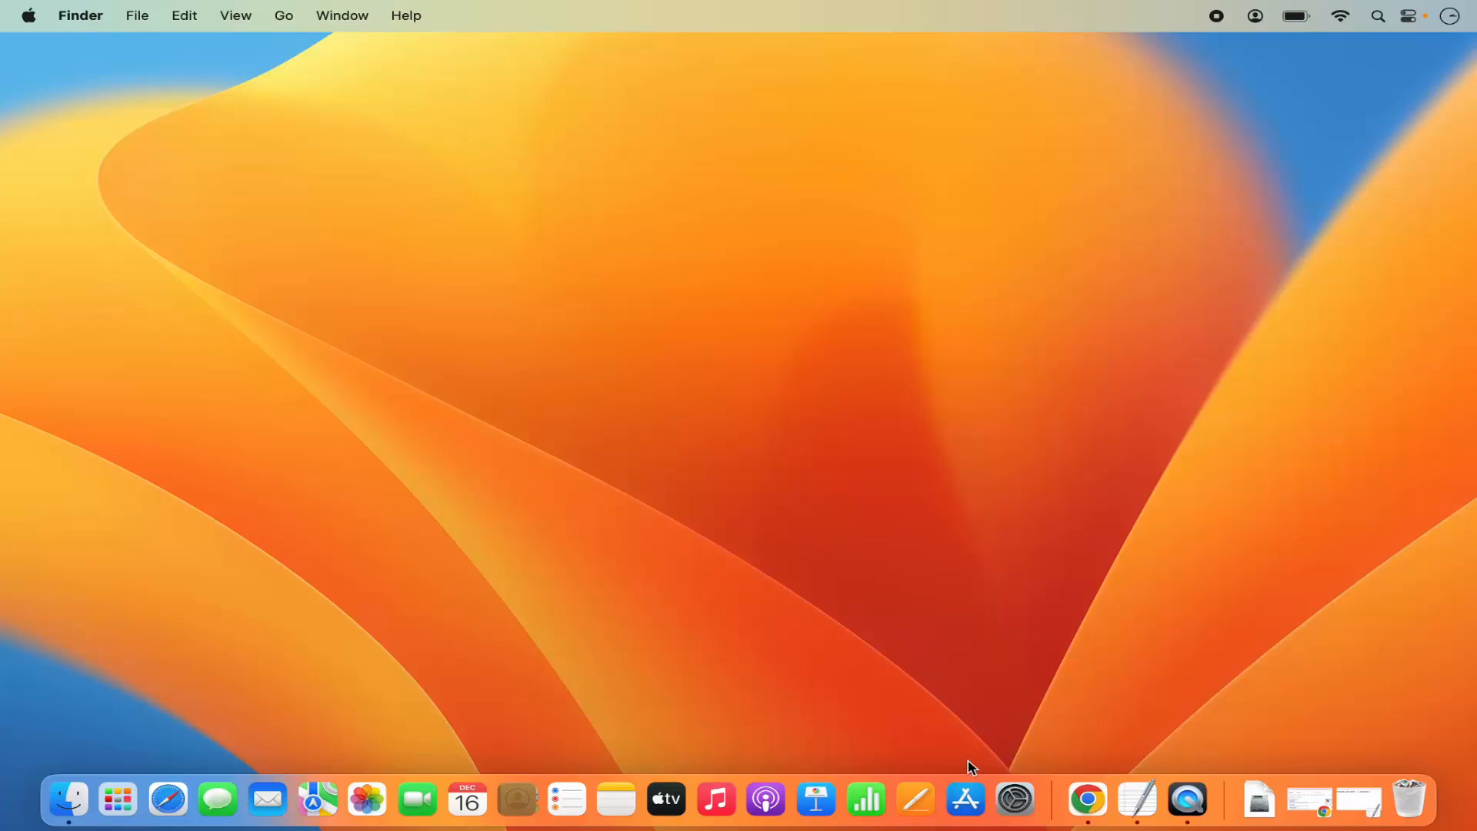
Step: Search the App Store for xcode, look over the results, and close the store window
{"action": "left_click", "coordinate": [966, 800]}
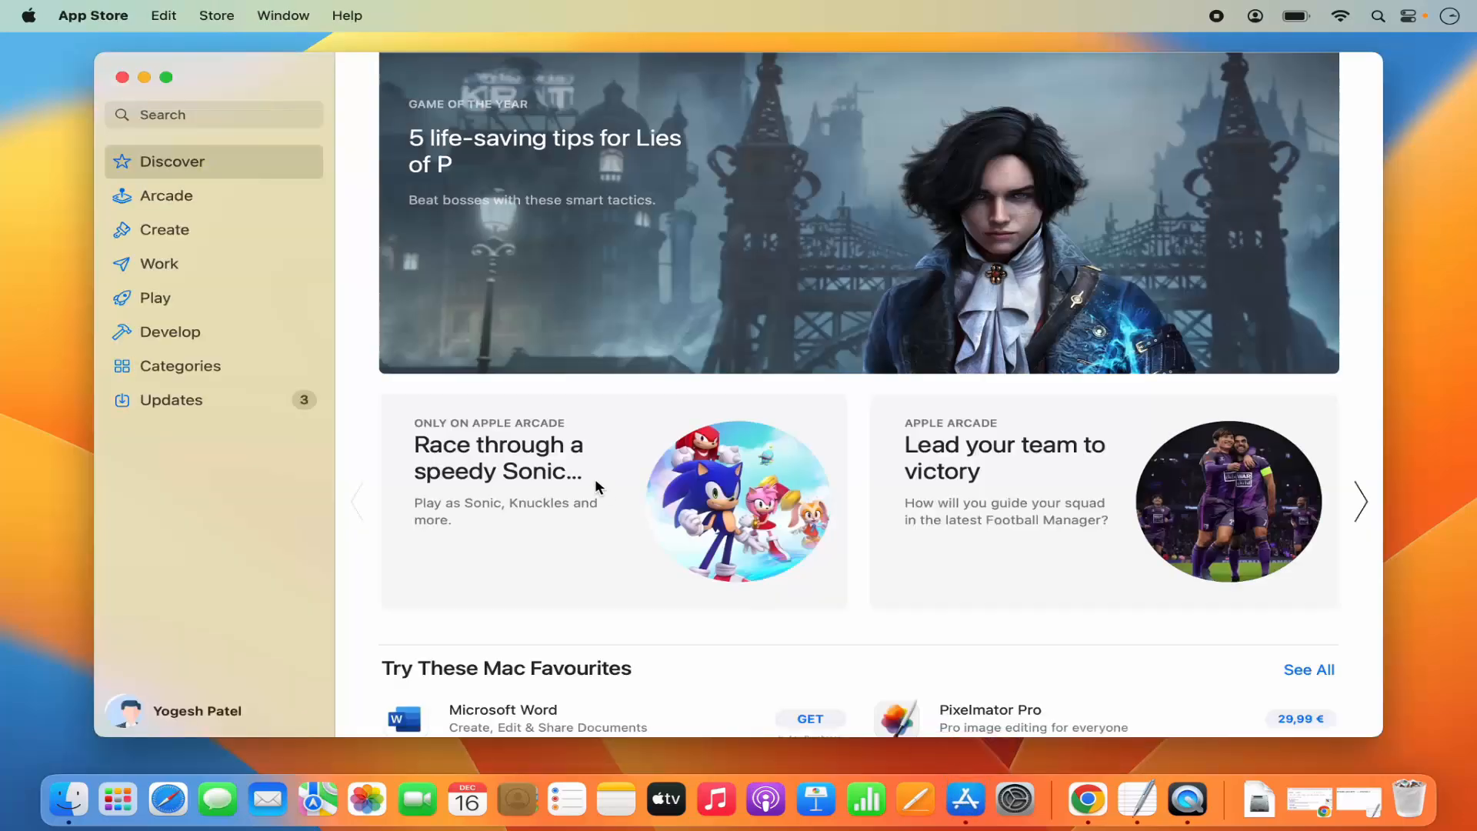
{"action": "left_click", "coordinate": [230, 115]}
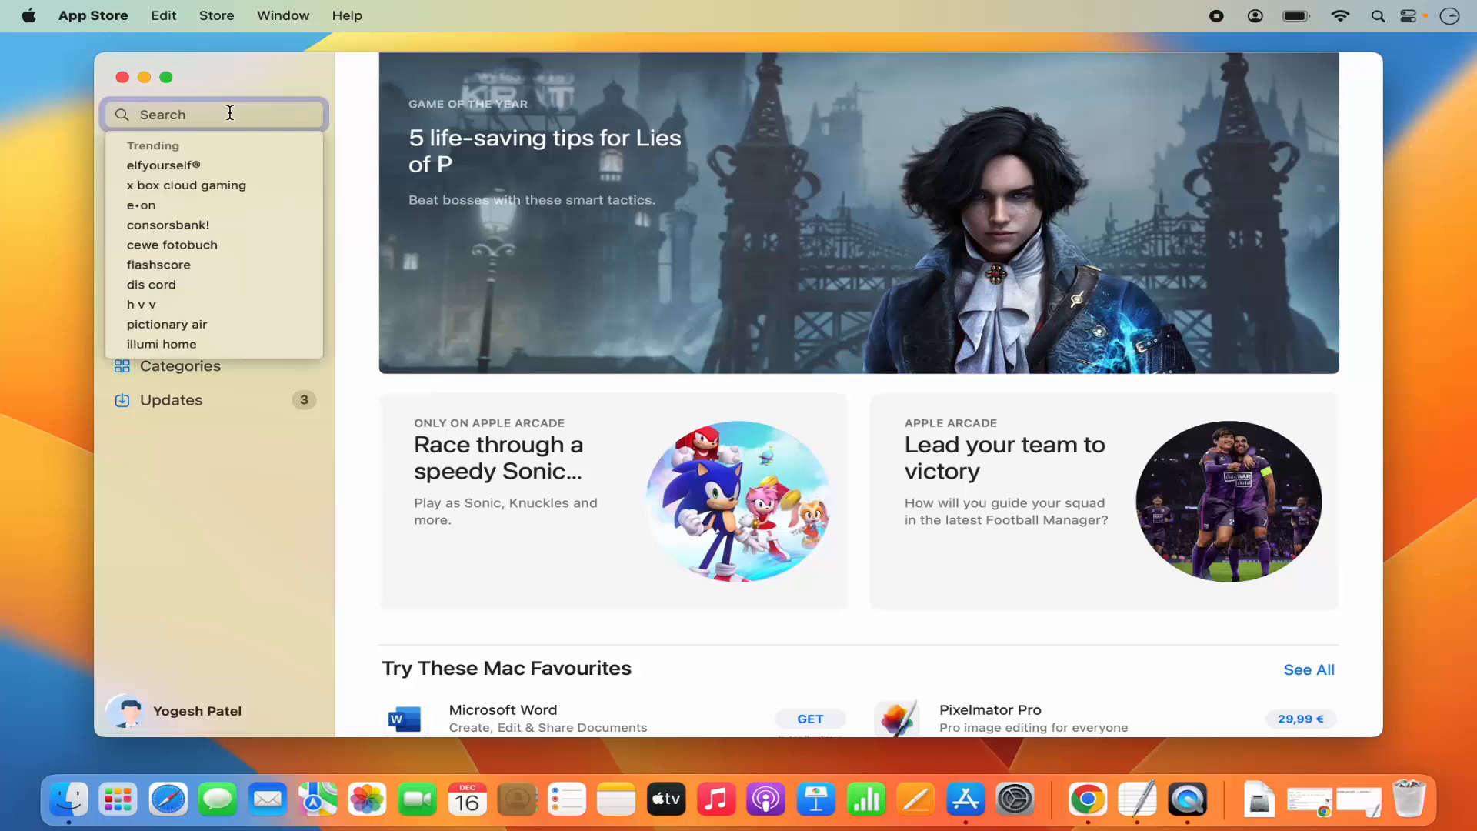
{"action": "type", "text": "XCODE"}
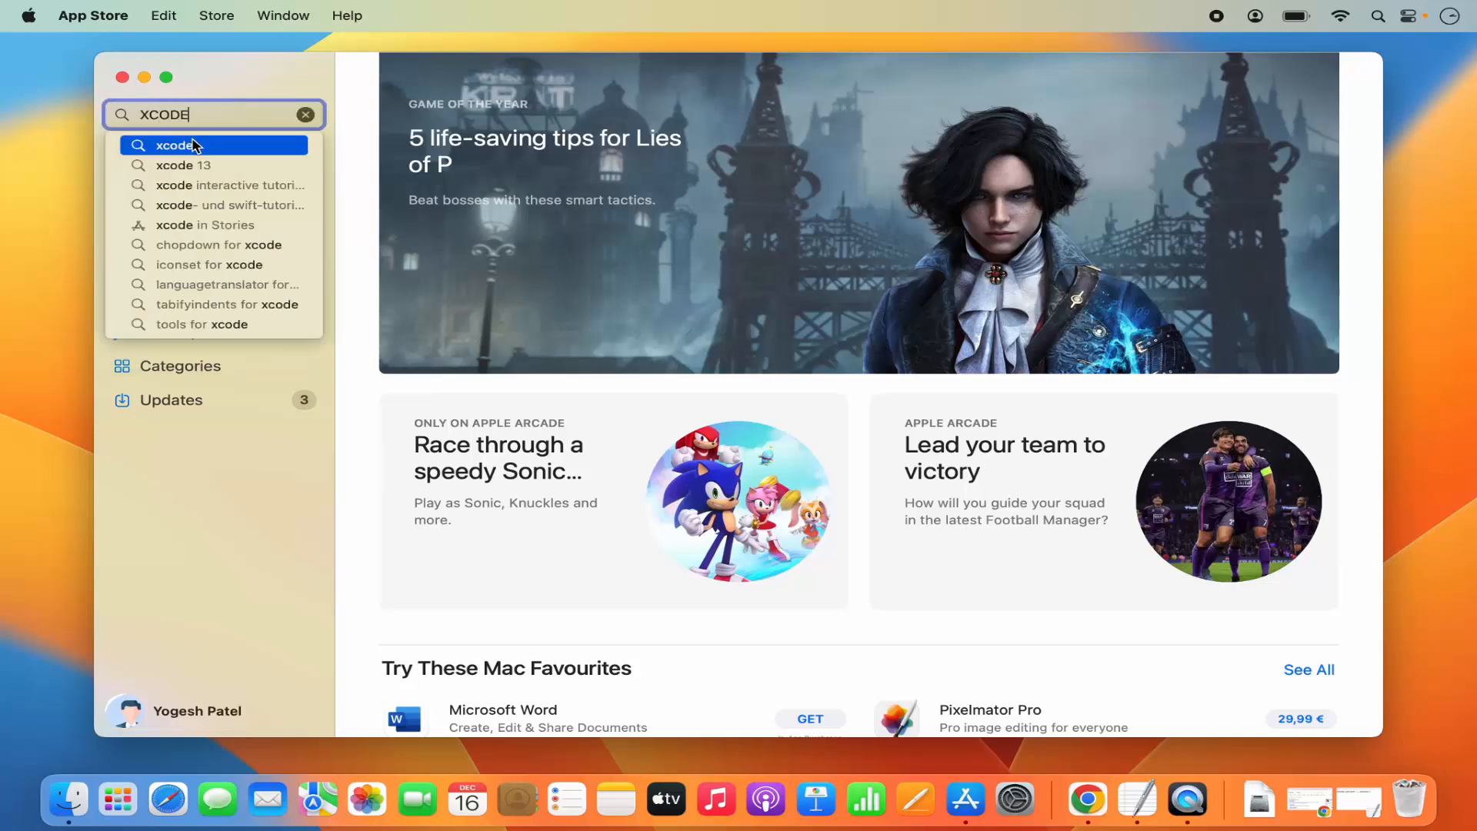
{"action": "left_click", "coordinate": [194, 145]}
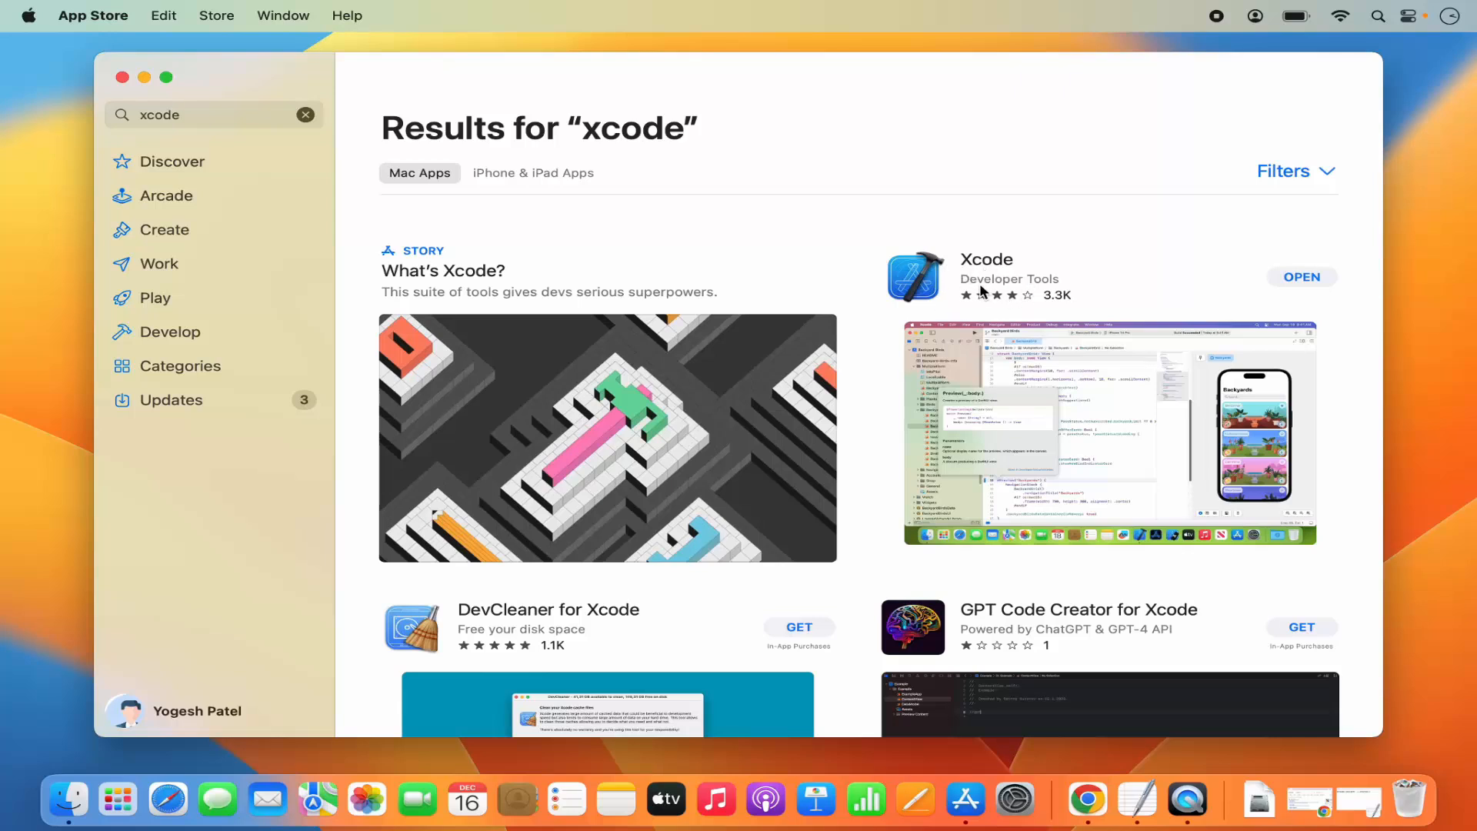
{"action": "left_click", "coordinate": [122, 77]}
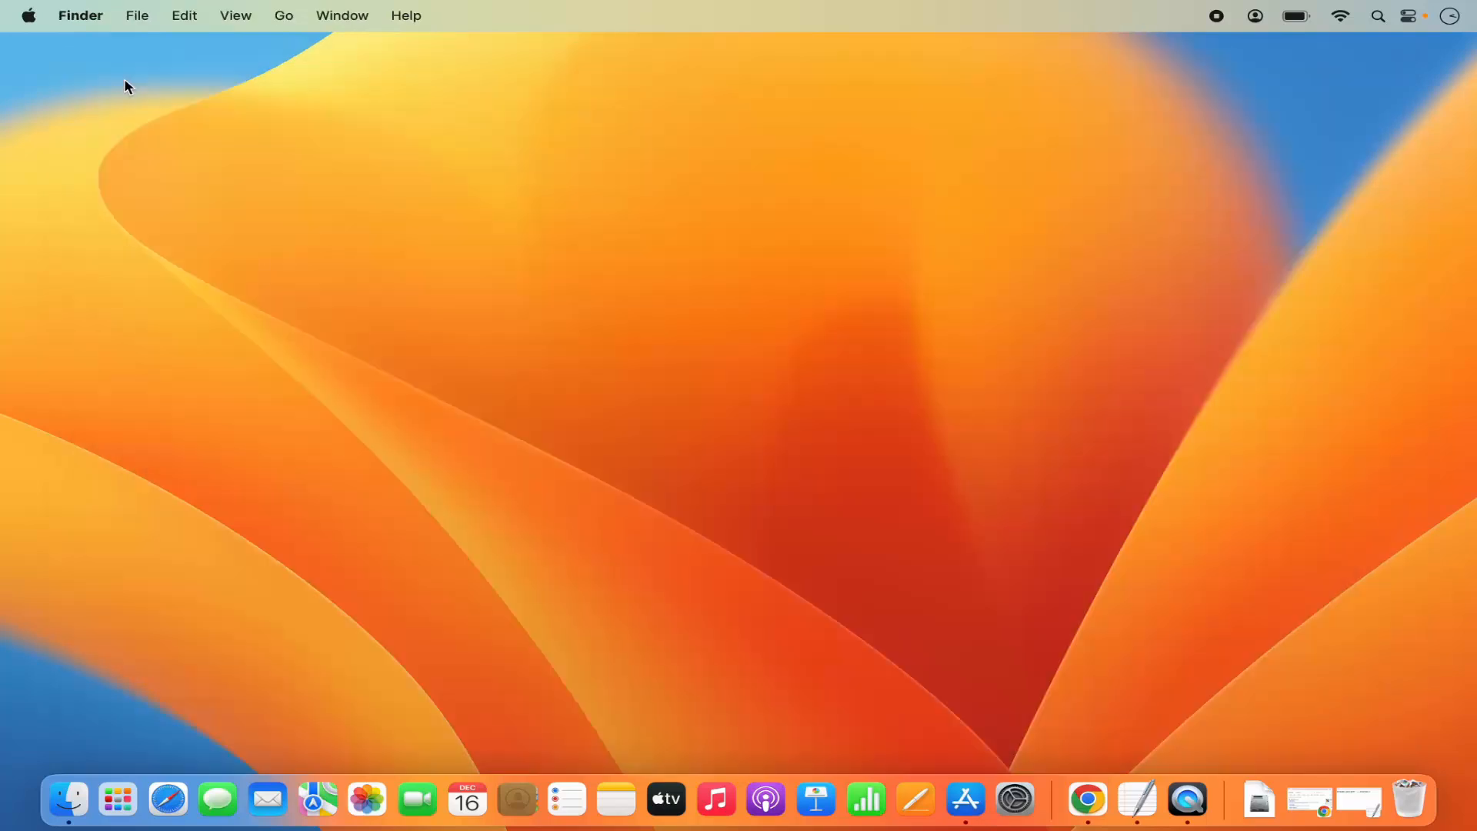
Step: Copy the xcode-select --install command from the TextEdit note and minimize the note
{"action": "left_click", "coordinate": [1137, 800]}
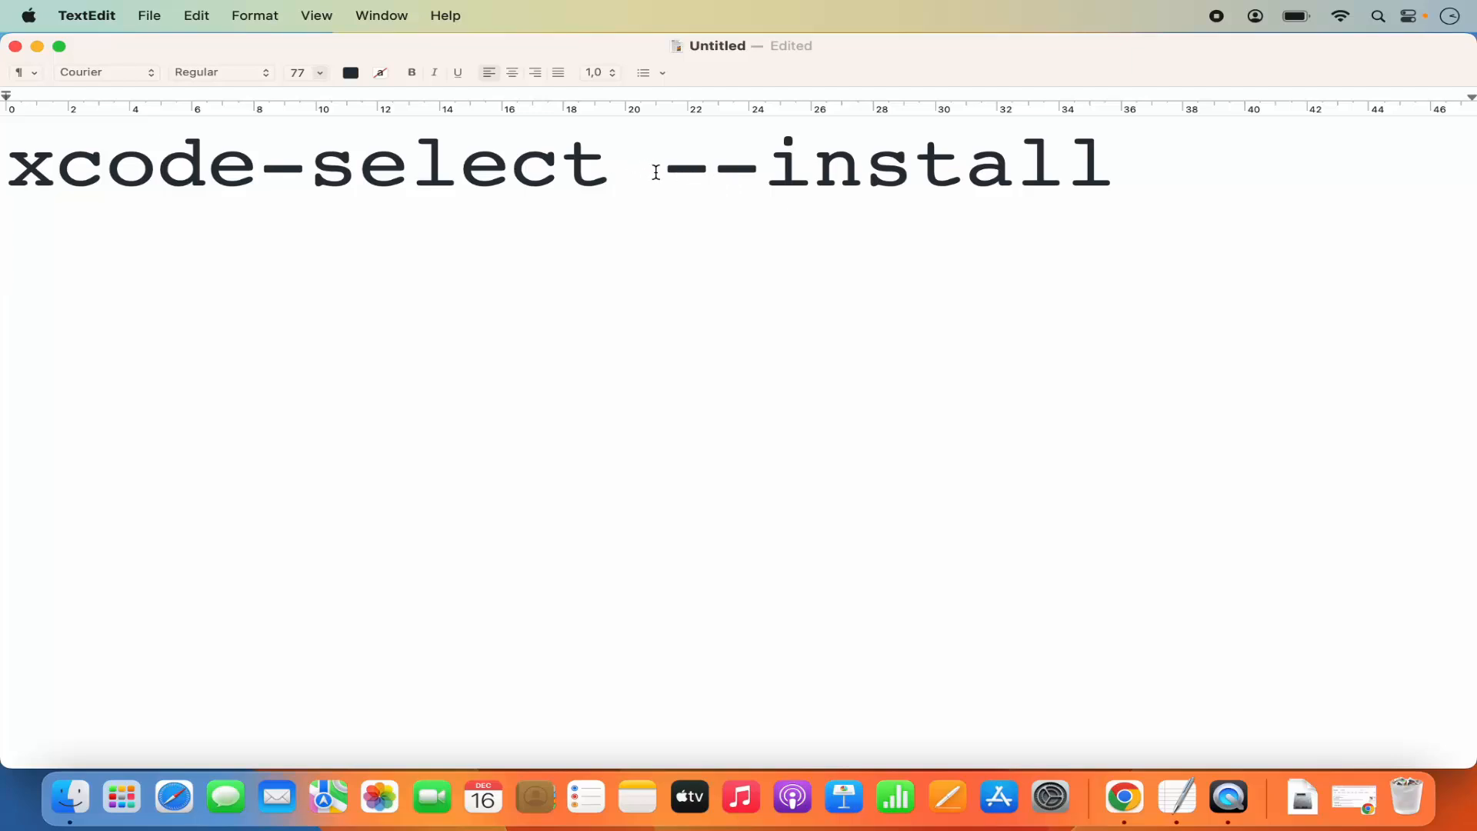
{"action": "triple_click", "coordinate": [794, 173]}
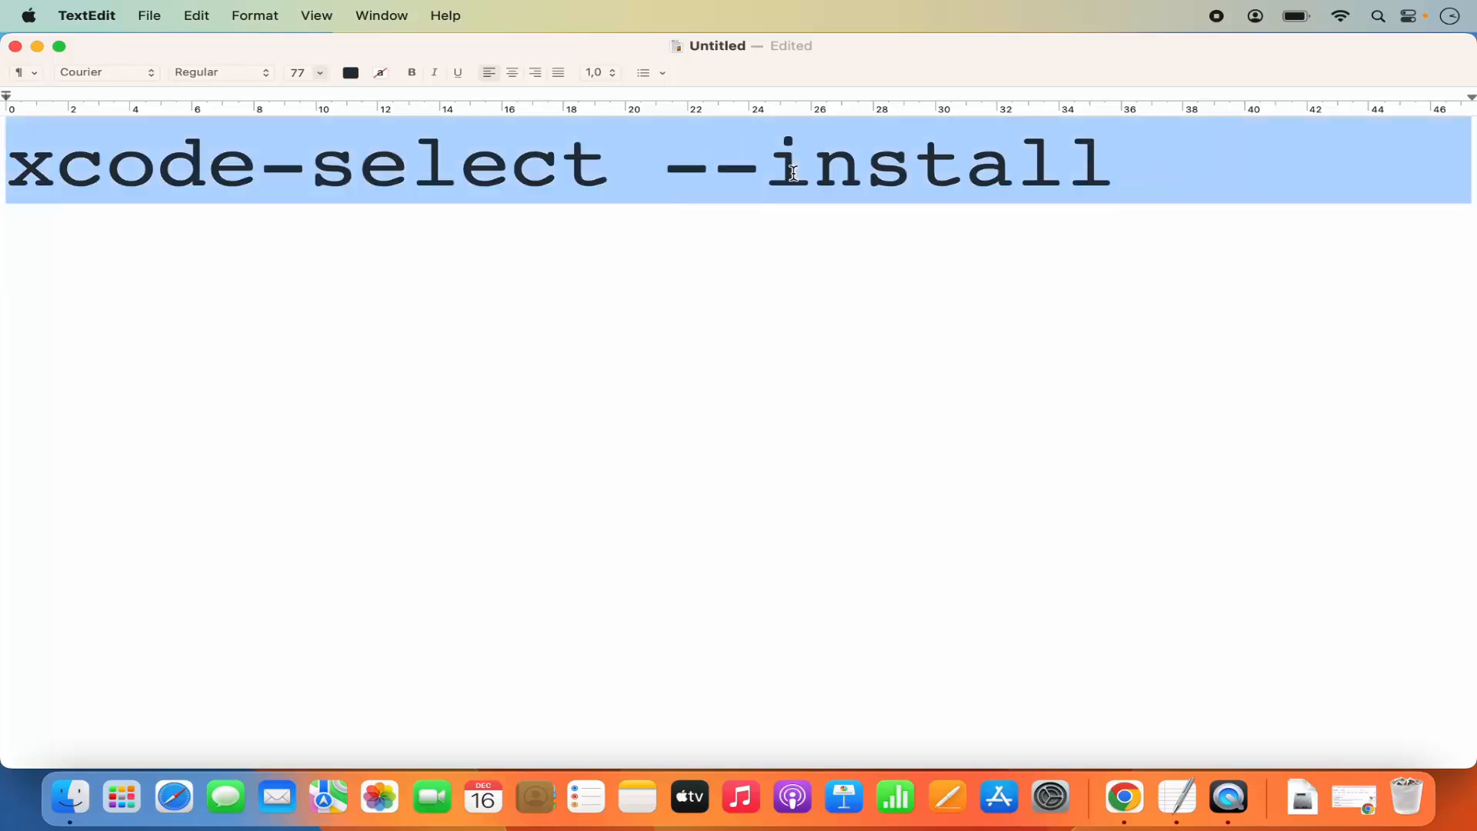
{"action": "key", "text": "super+c"}
{"action": "key", "text": "super+c"}
{"action": "key", "text": "super+c"}
{"action": "left_click", "coordinate": [37, 48]}
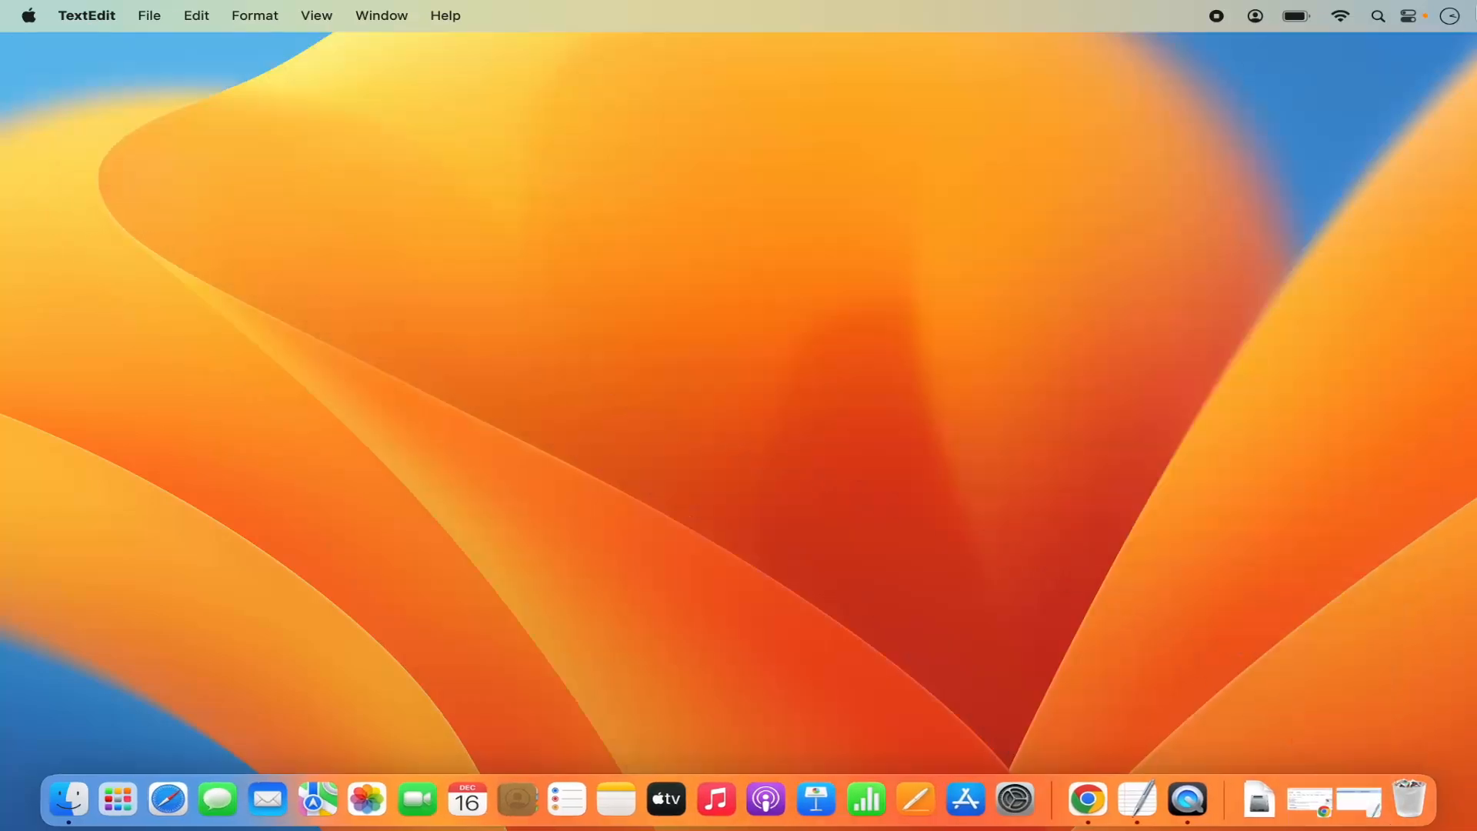
Step: Find and open Terminal, run xcode-select --install, and close the Terminal window
{"action": "left_click", "coordinate": [1378, 16]}
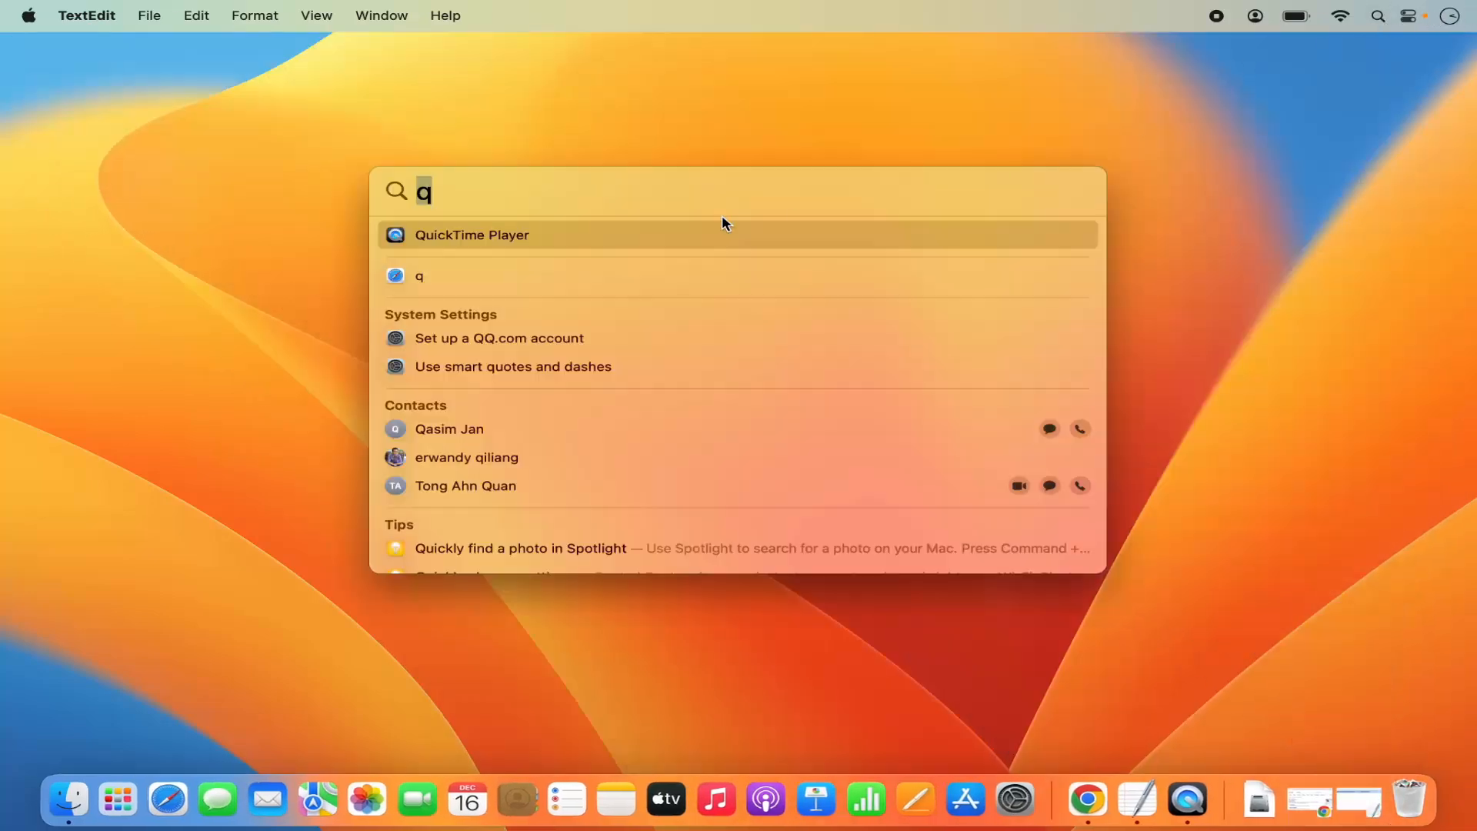
{"action": "key", "text": "BackSpace"}
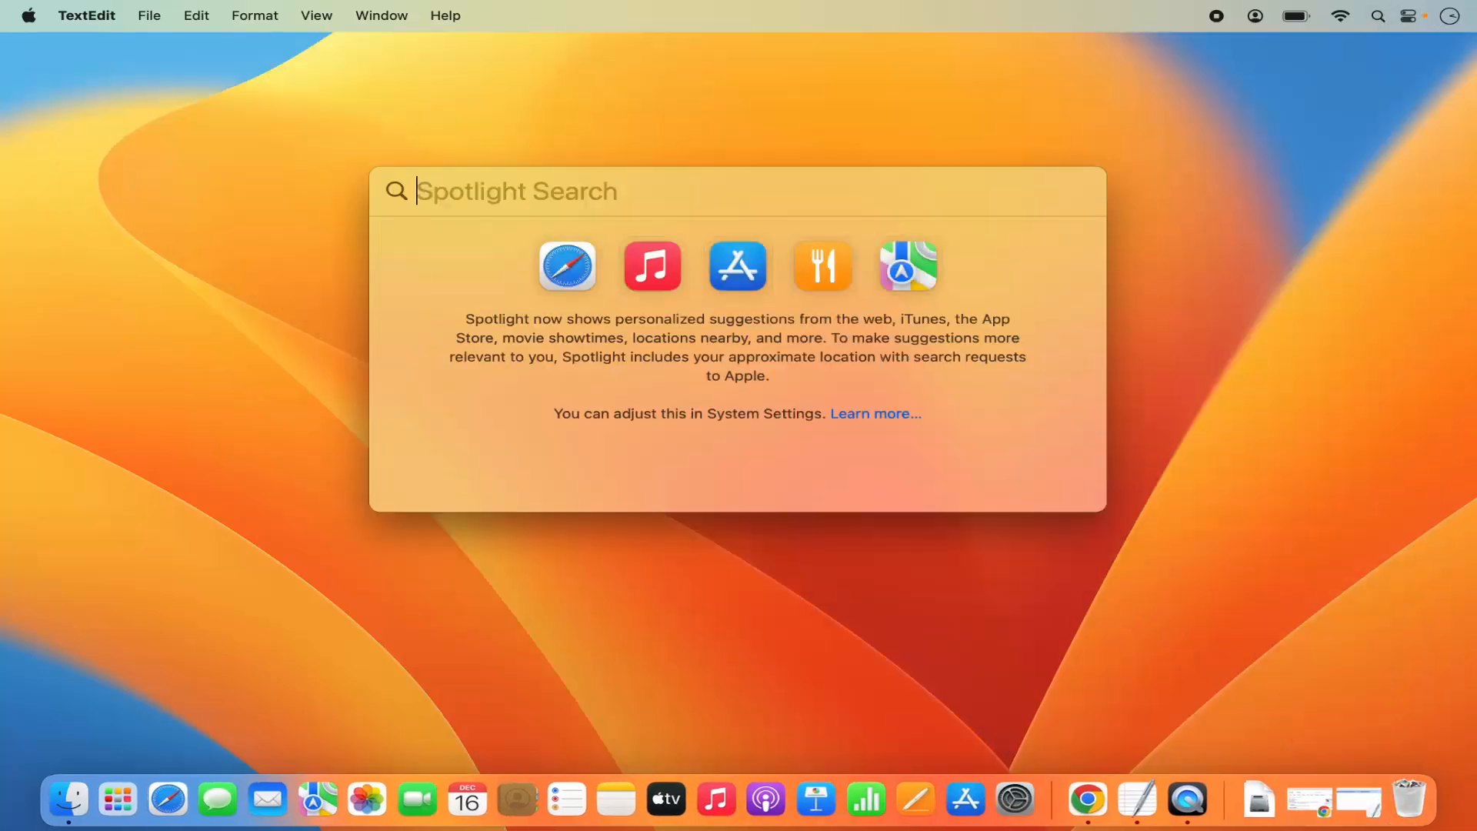
{"action": "type", "text": "TE"}
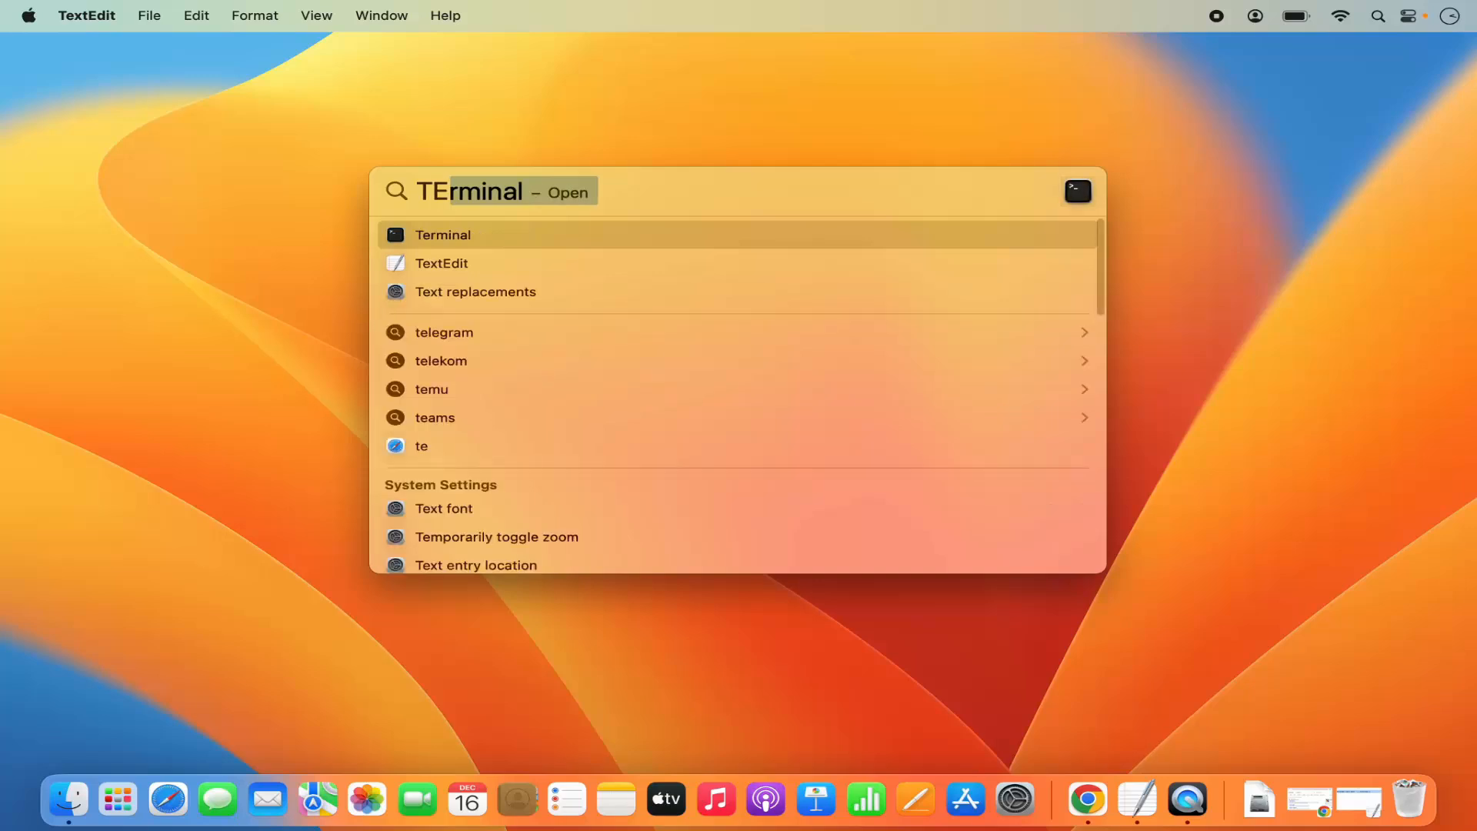
{"action": "left_click", "coordinate": [668, 235]}
{"action": "key", "text": "super+v"}
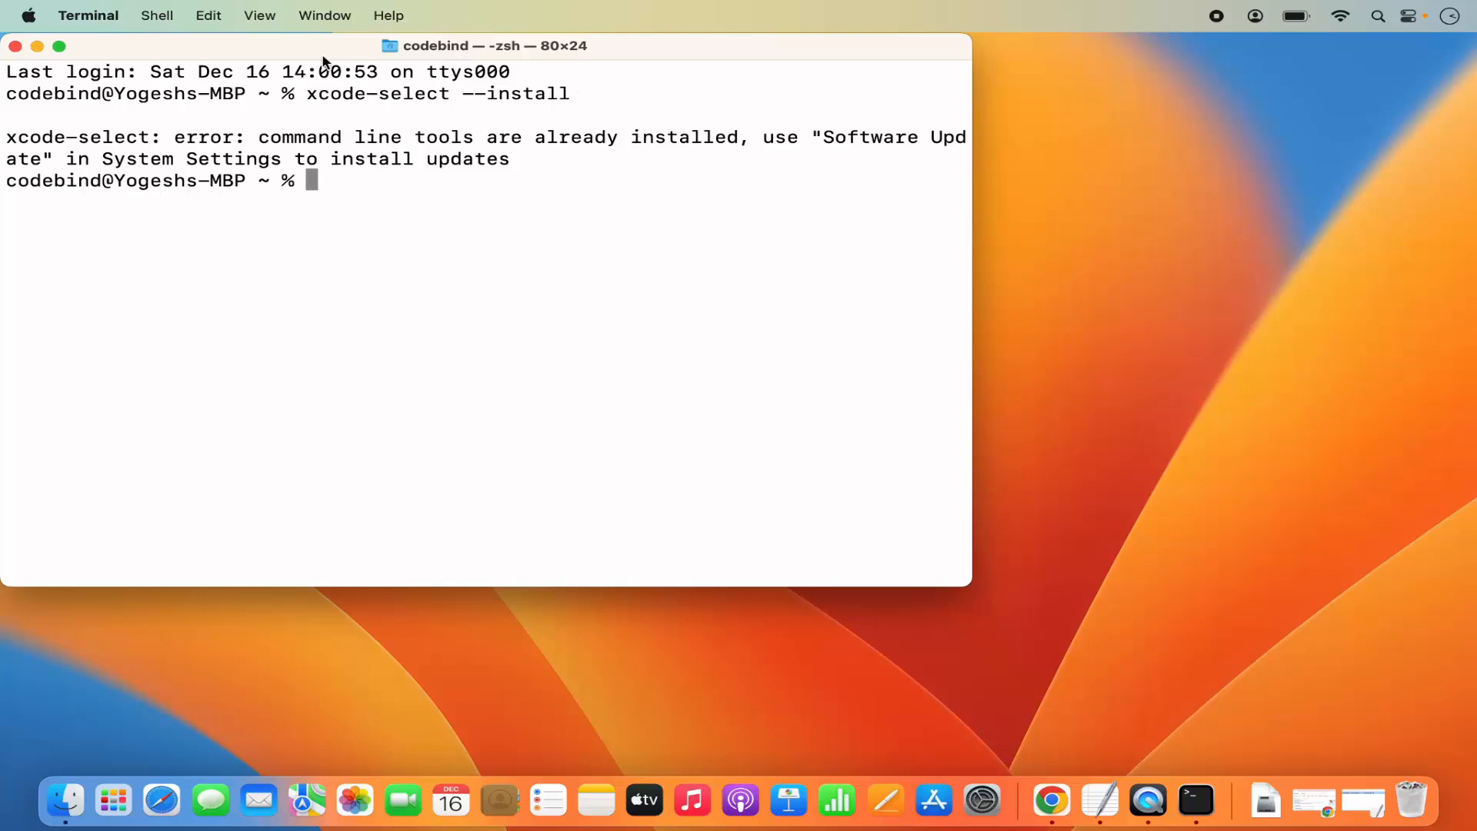
{"action": "left_click", "coordinate": [15, 47]}
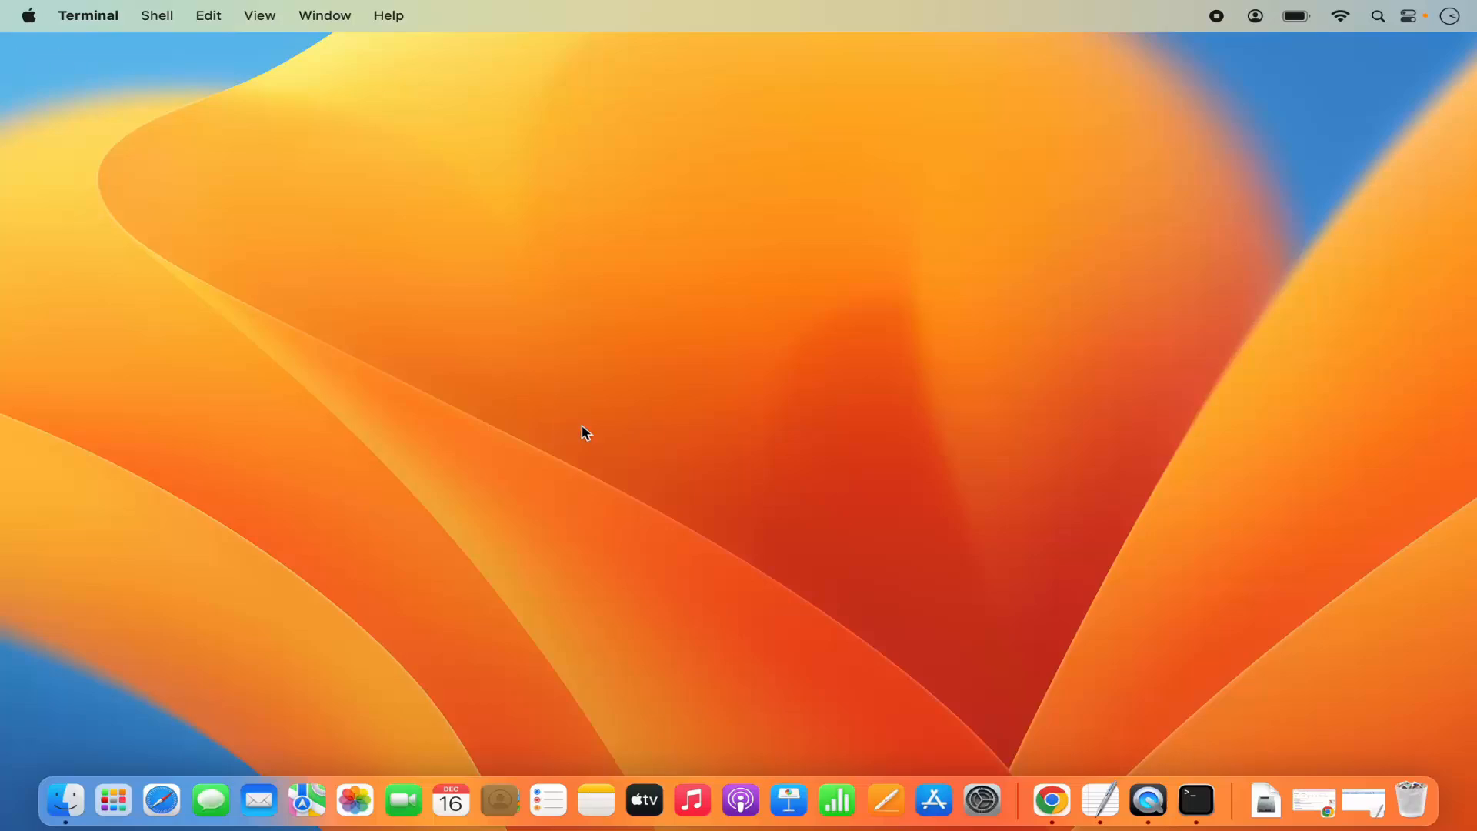
Step: Switch to Chrome, open the Code::Blocks website from the search results, and consent to its personal data use
{"action": "left_click", "coordinate": [1050, 804]}
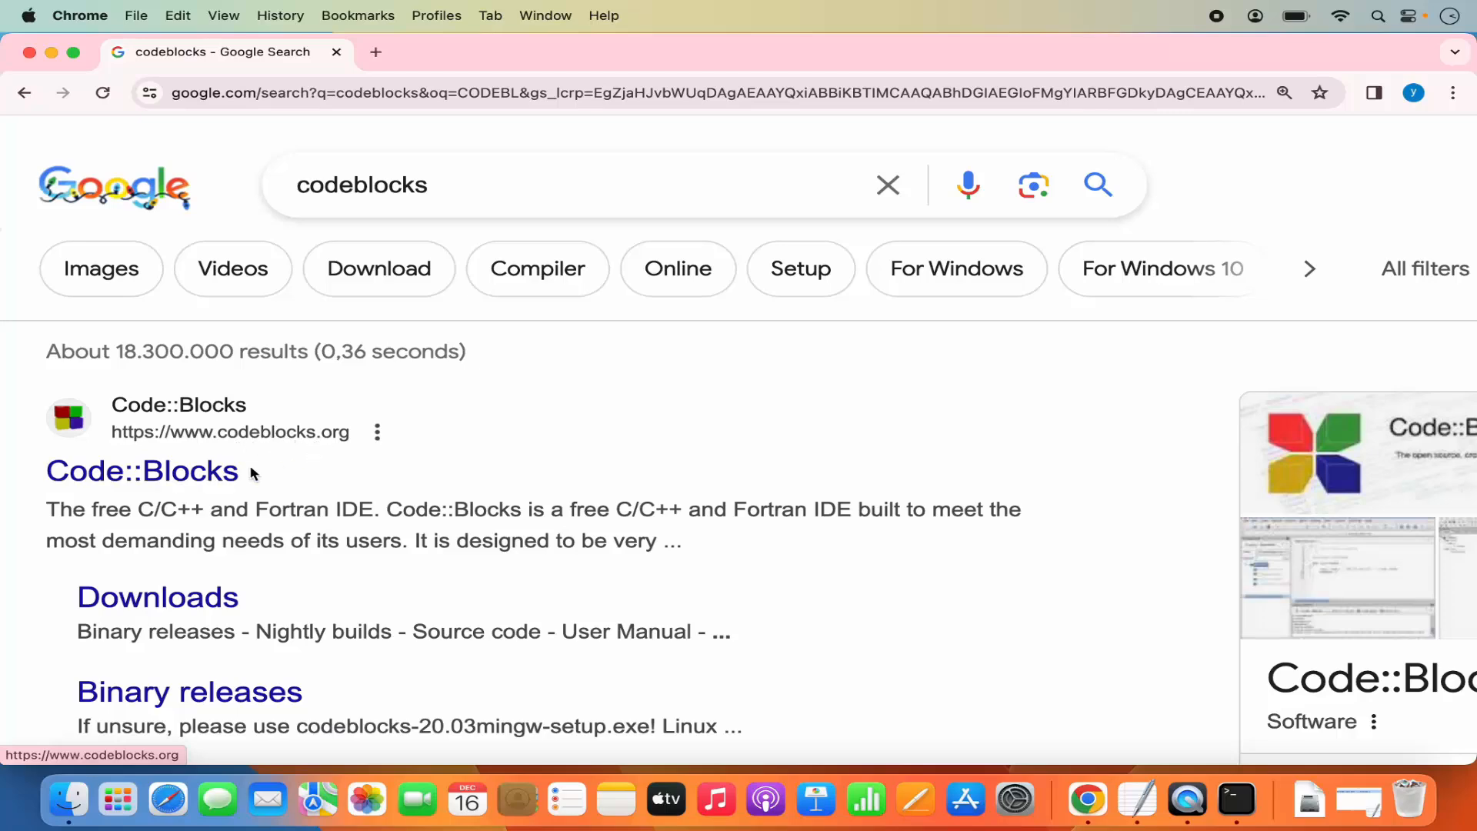
{"action": "left_click", "coordinate": [217, 471]}
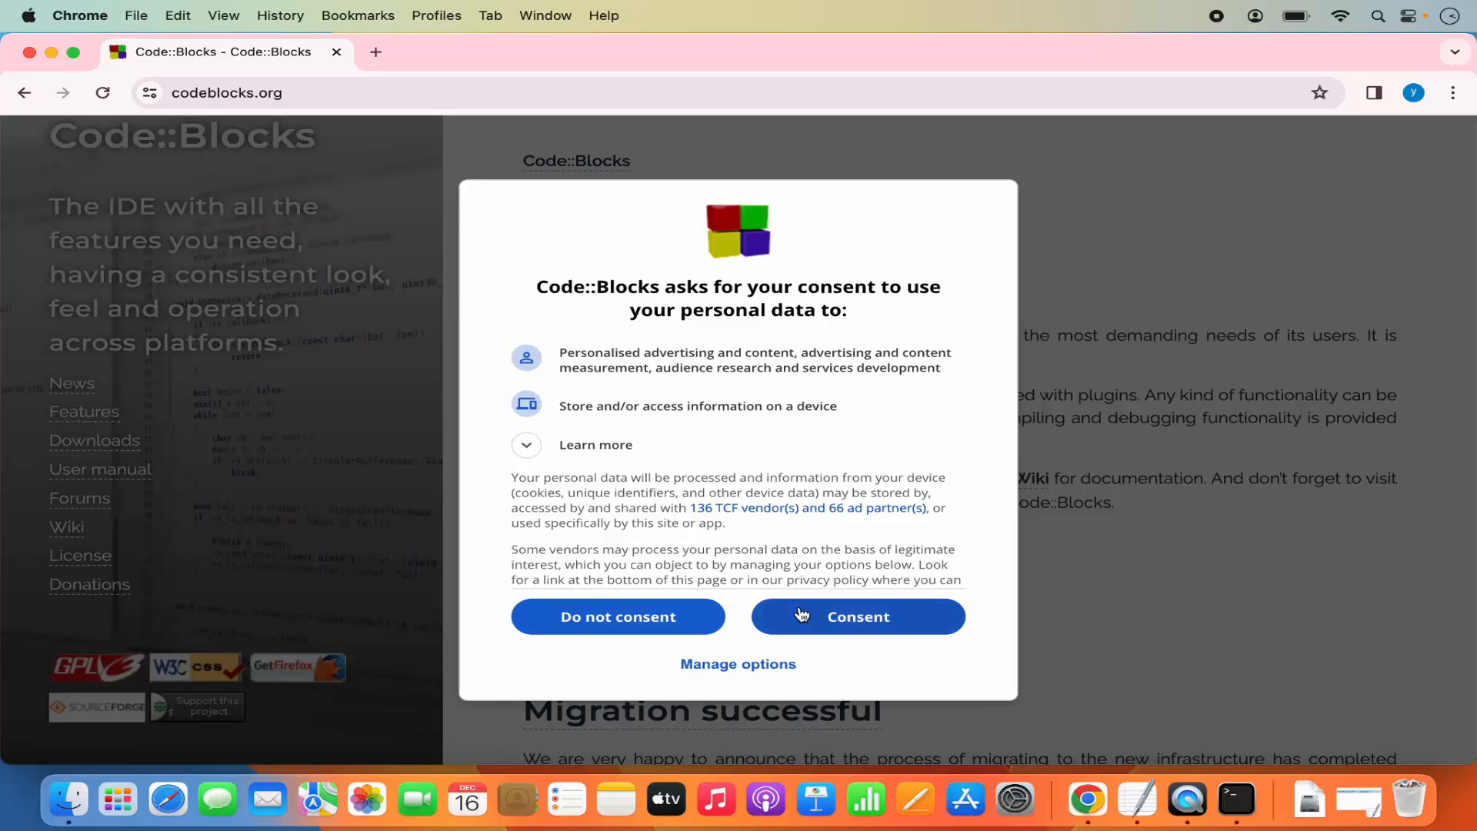
{"action": "left_click", "coordinate": [805, 619]}
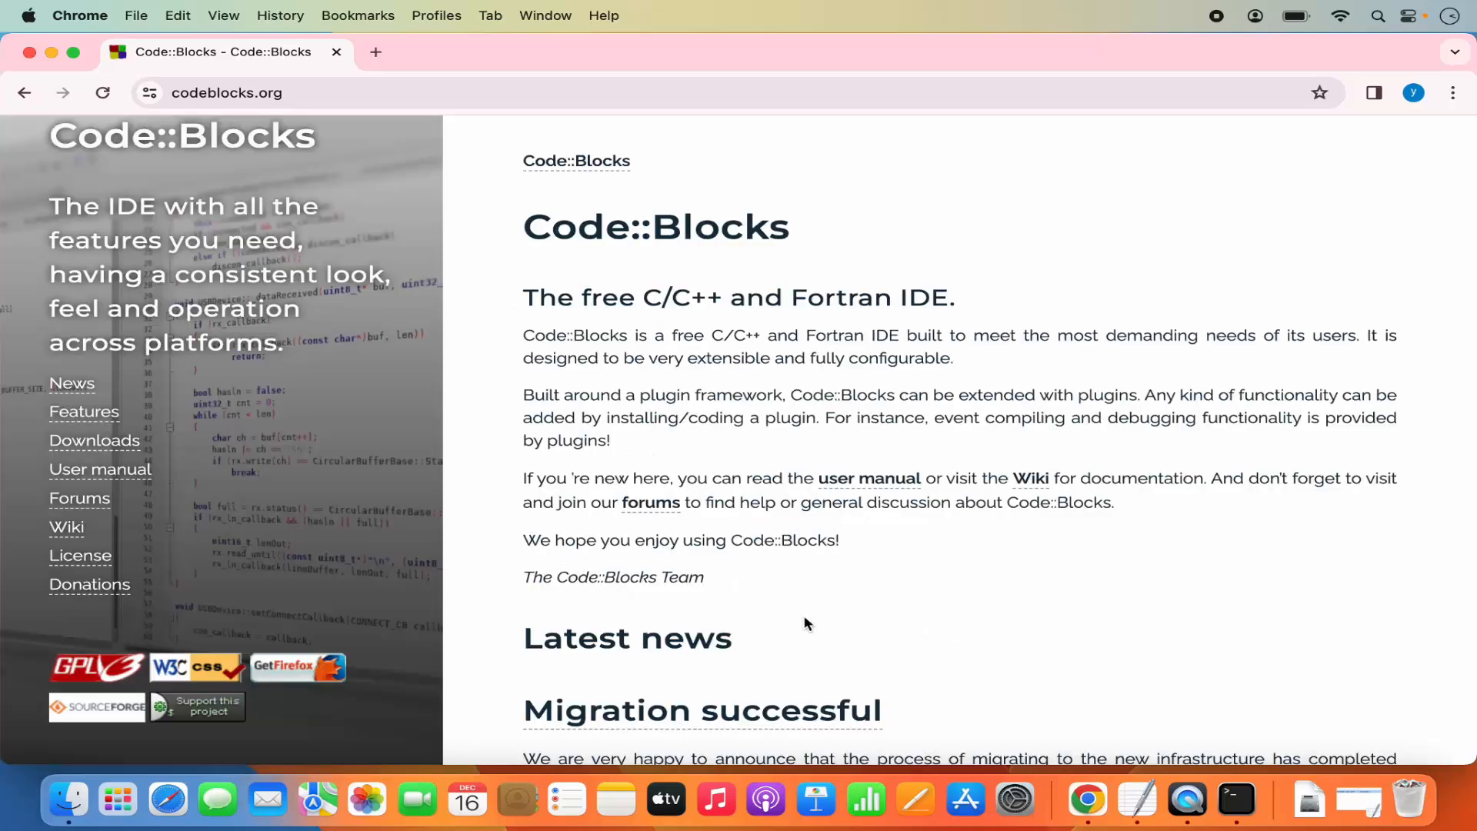
Step: Go to the Mac OS X section of the Code::Blocks binary releases download page
{"action": "scroll", "coordinate": [805, 623], "scroll_direction": "down", "scroll_amount": 3}
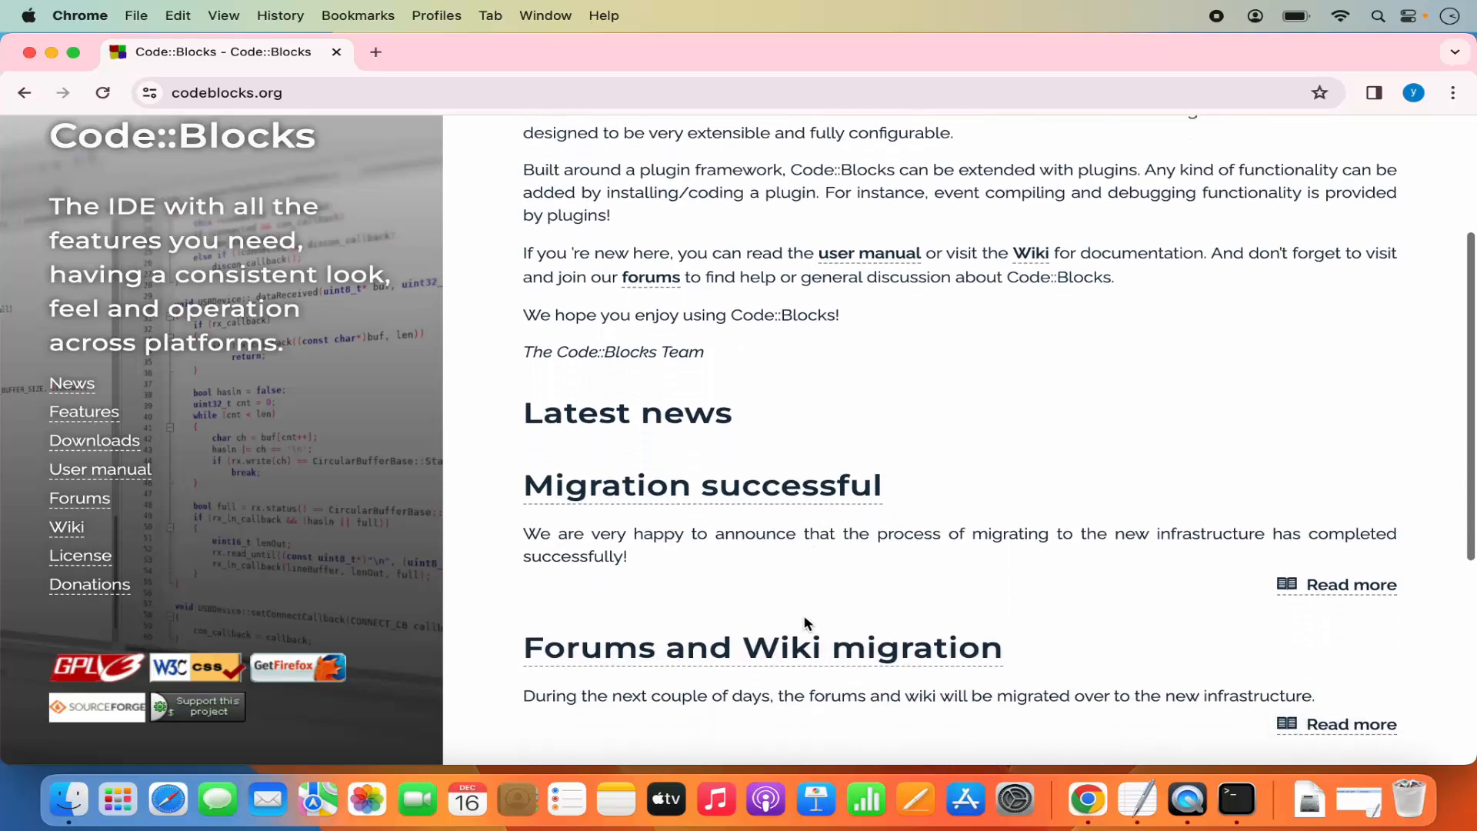
{"action": "scroll", "coordinate": [806, 621], "scroll_direction": "down", "scroll_amount": 5}
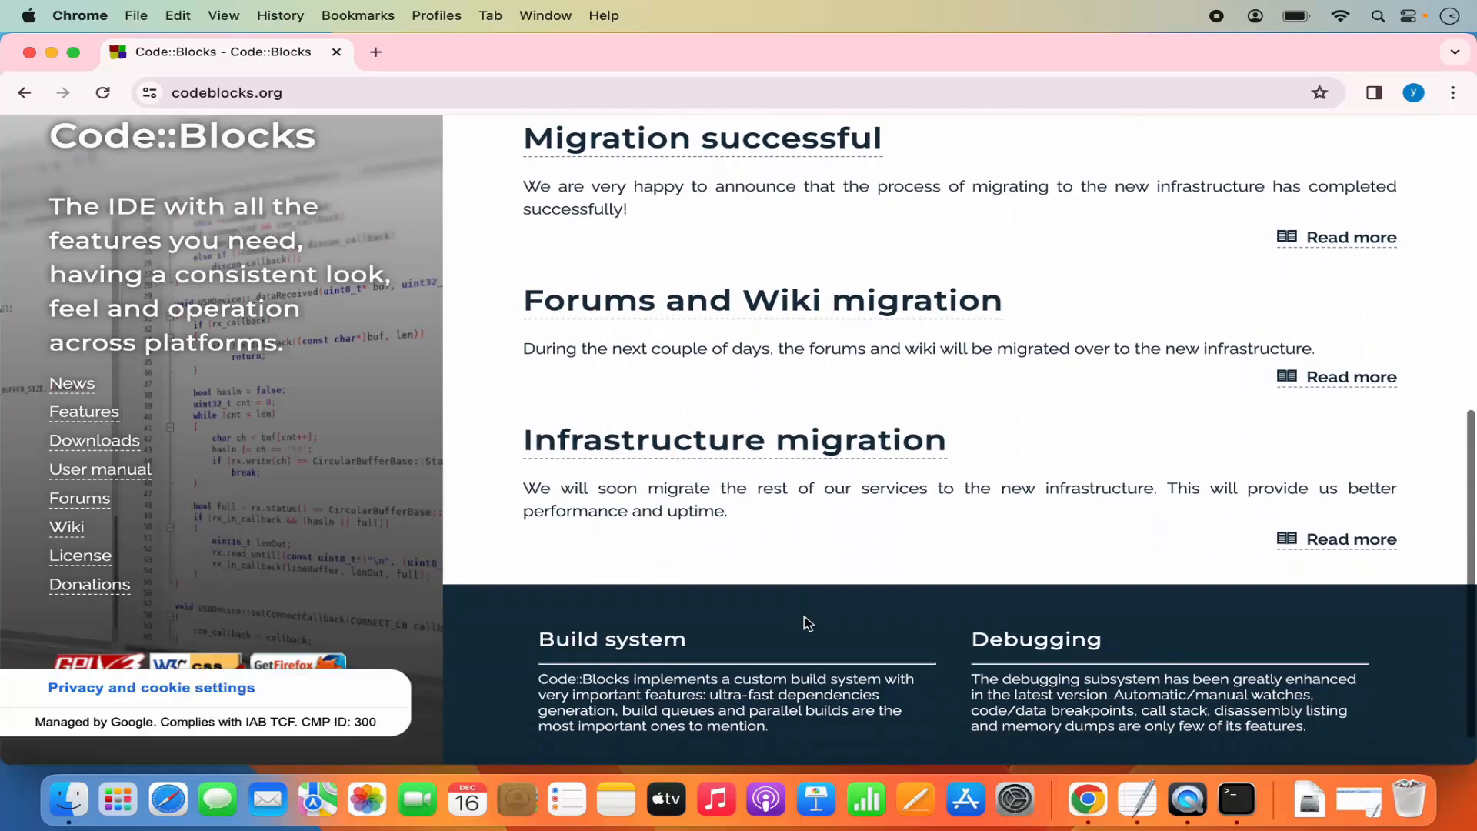
{"action": "left_click", "coordinate": [98, 442]}
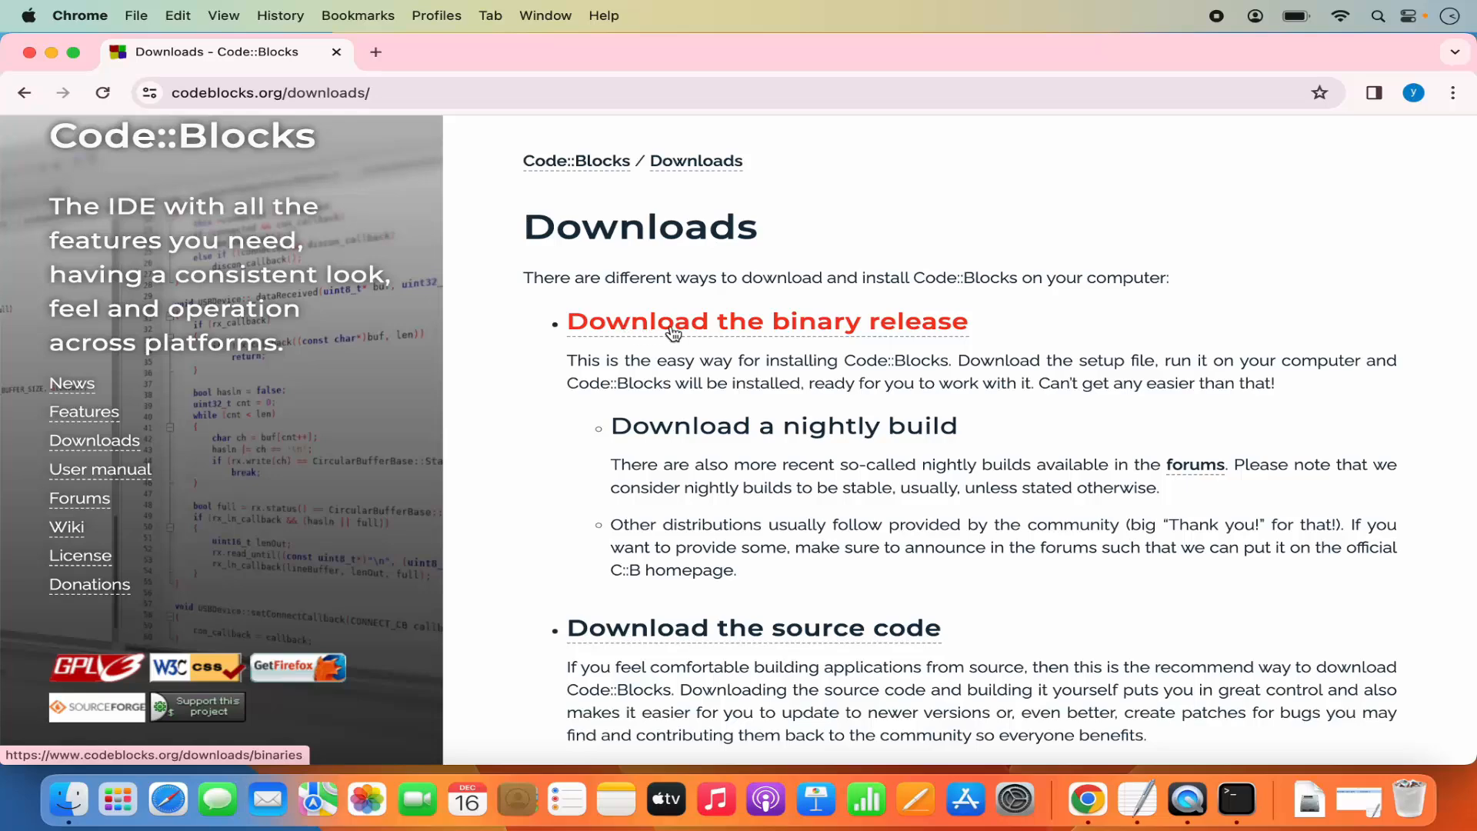
{"action": "left_click", "coordinate": [766, 329]}
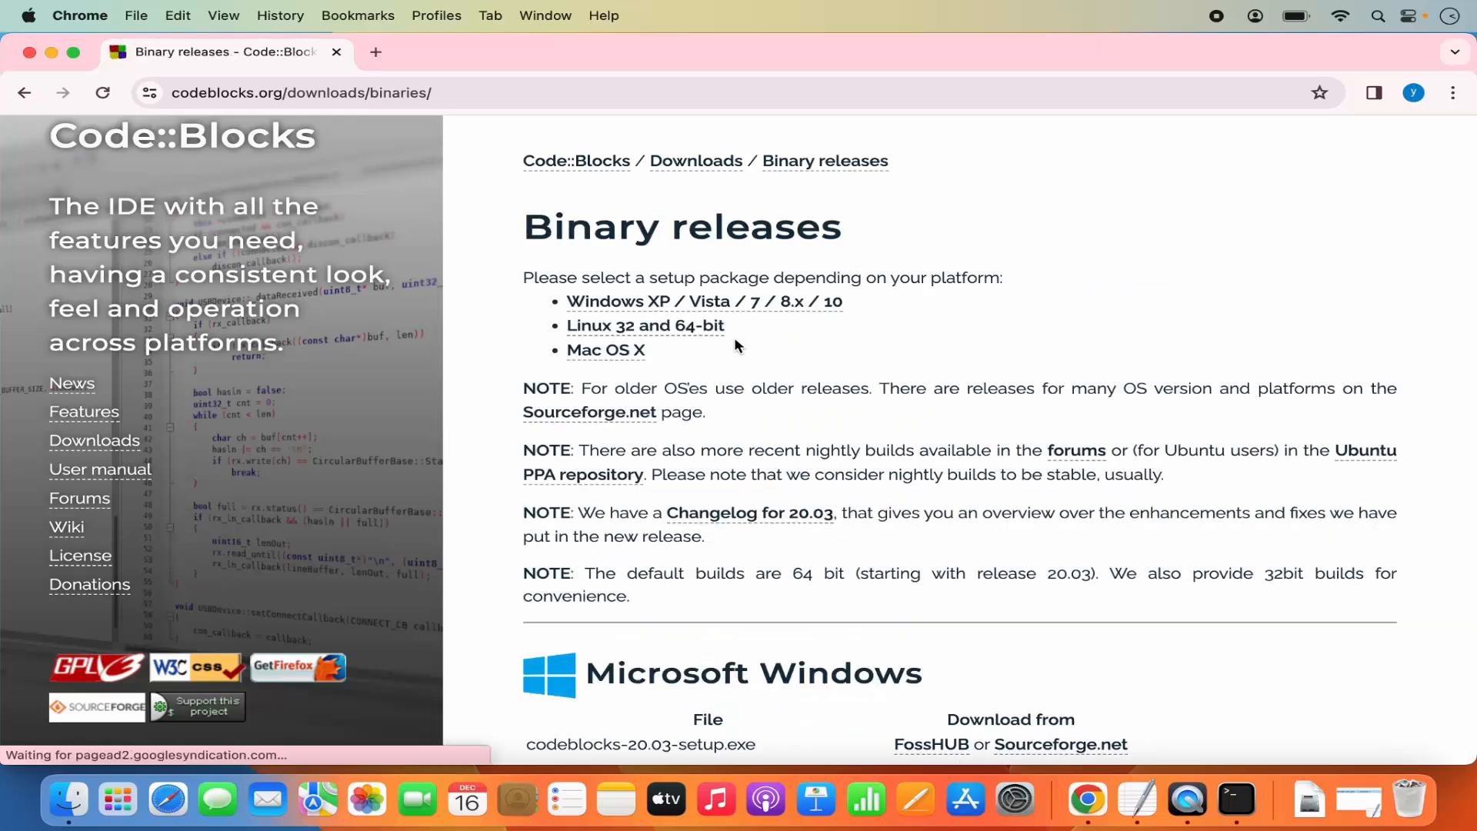
{"action": "left_click", "coordinate": [609, 354]}
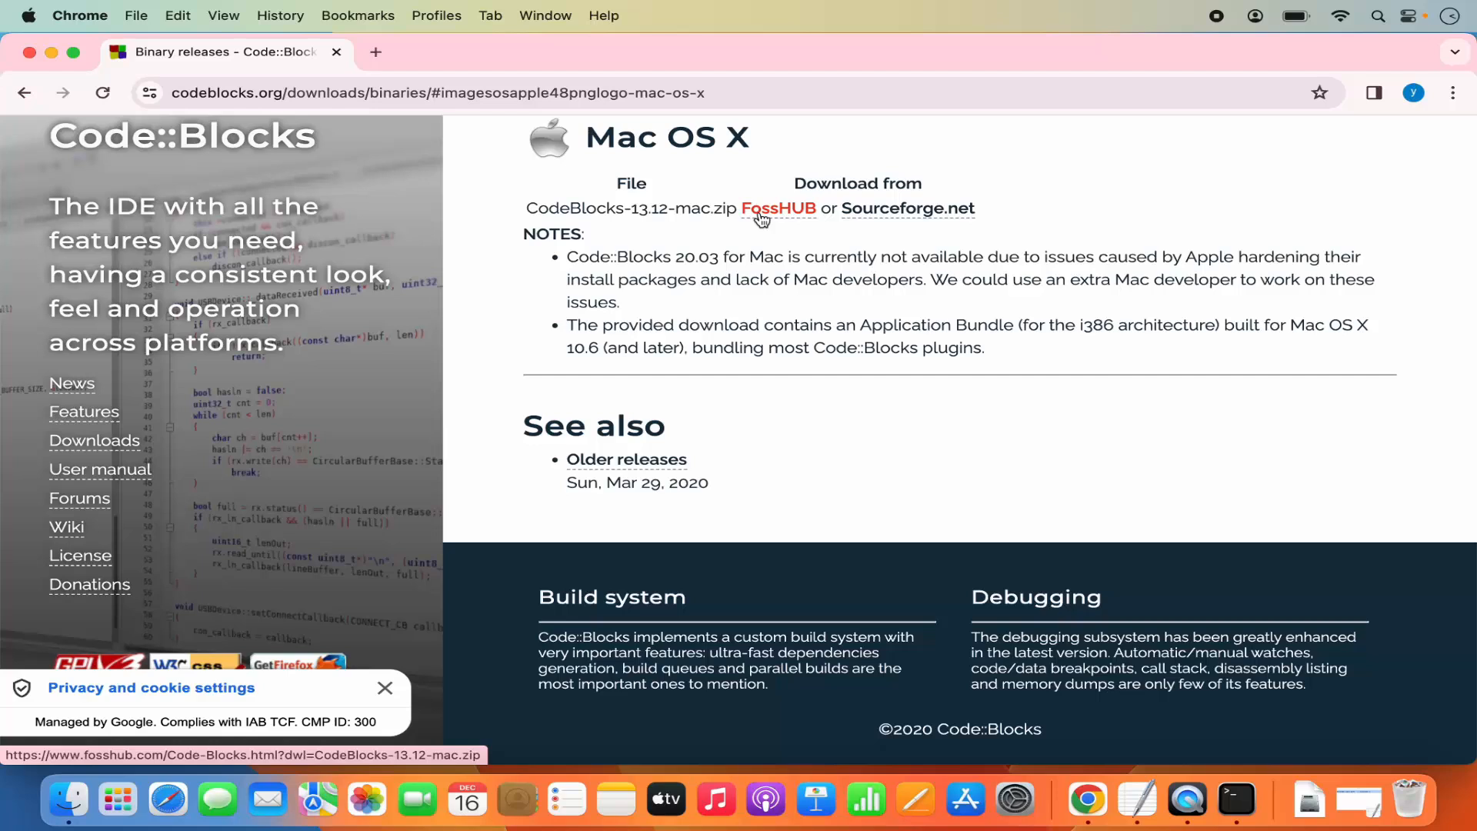
Step: Download CodeBlocks-13.12-mac.zip from Sourceforge.net, accepting the site's privacy terms, and check the recent downloads
{"action": "scroll", "coordinate": [761, 219], "scroll_direction": "up", "scroll_amount": 2}
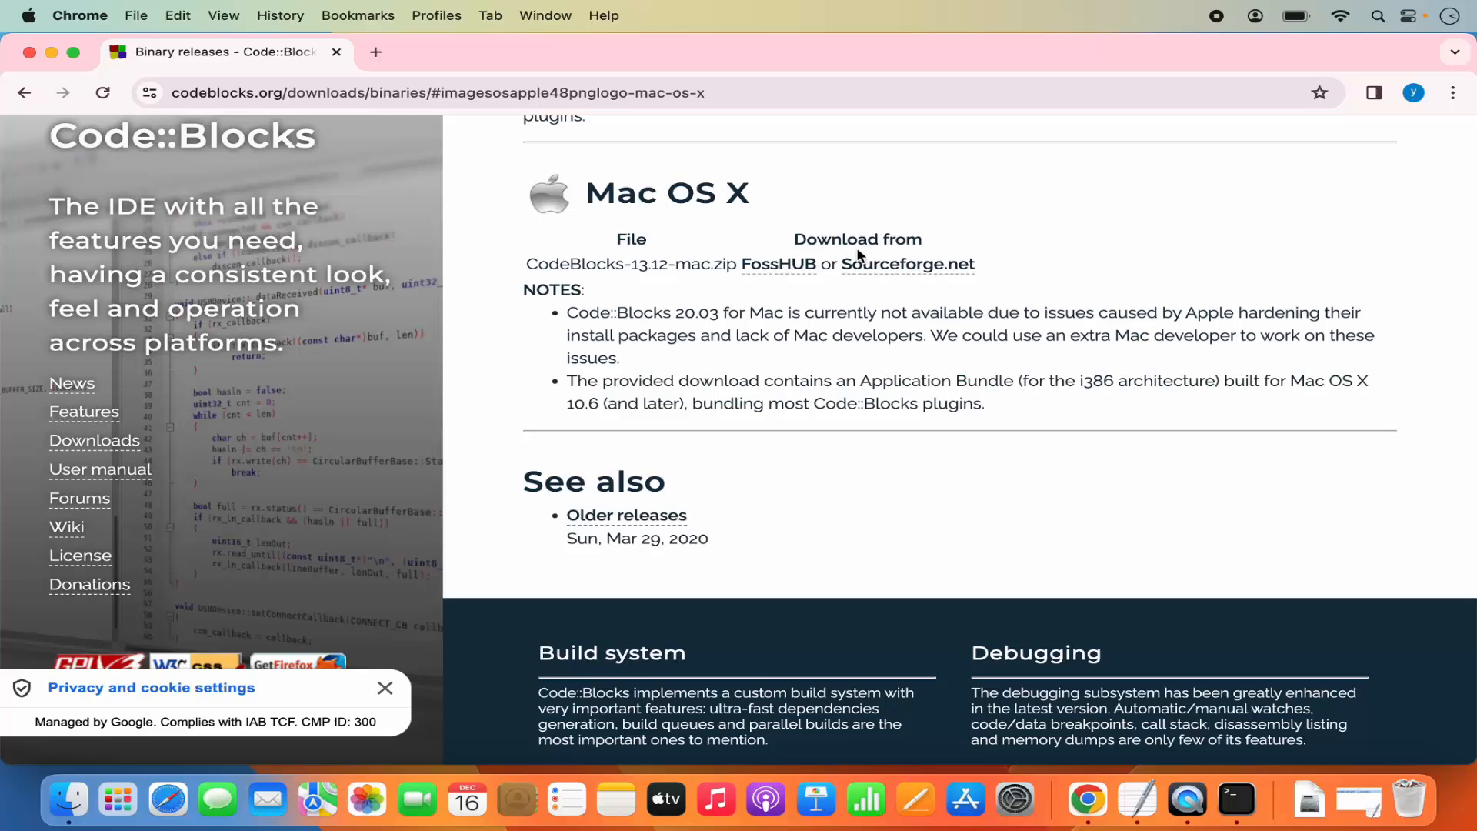
{"action": "left_click", "coordinate": [893, 274]}
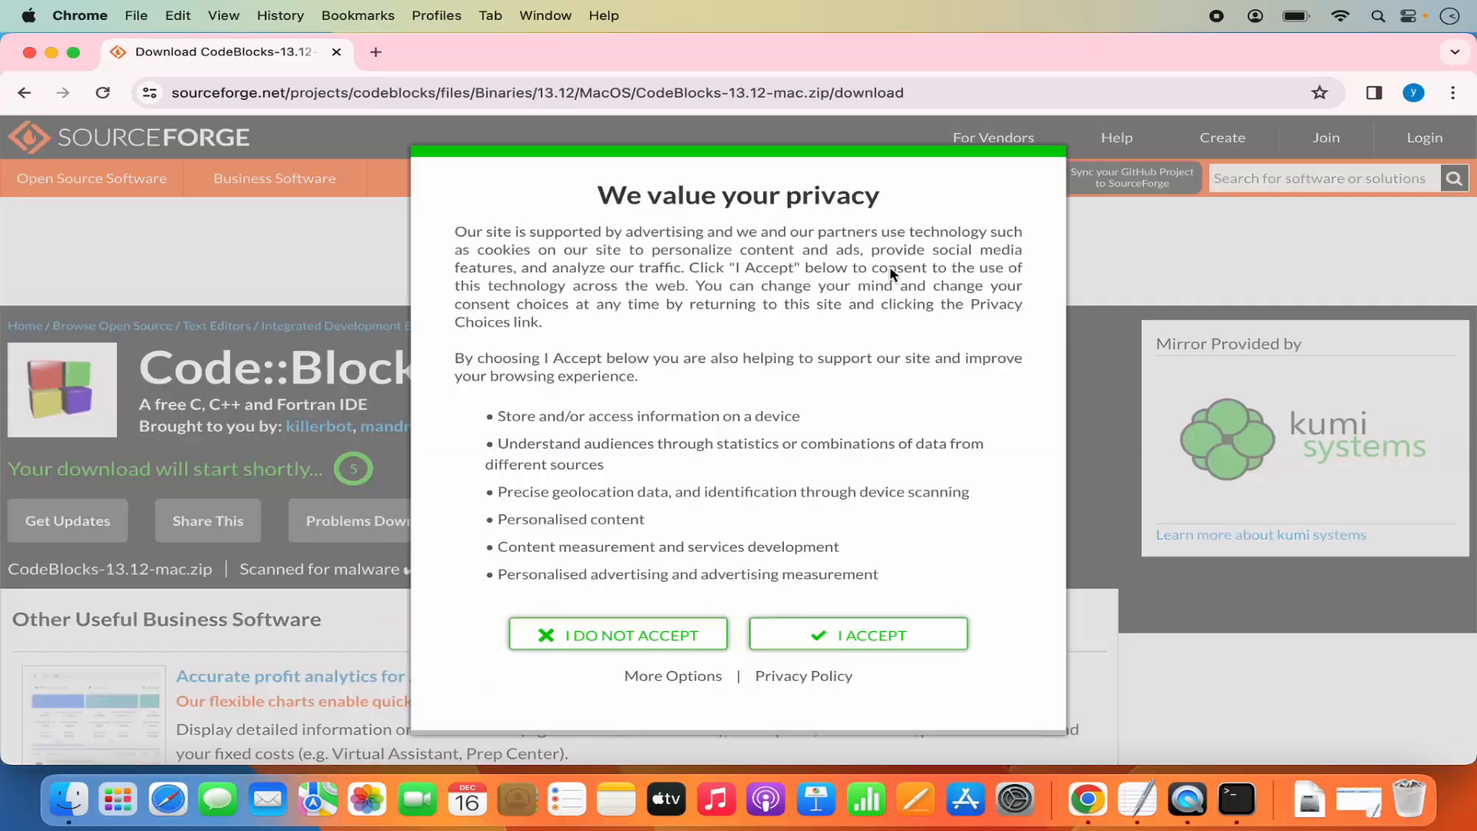
{"action": "left_click", "coordinate": [844, 635]}
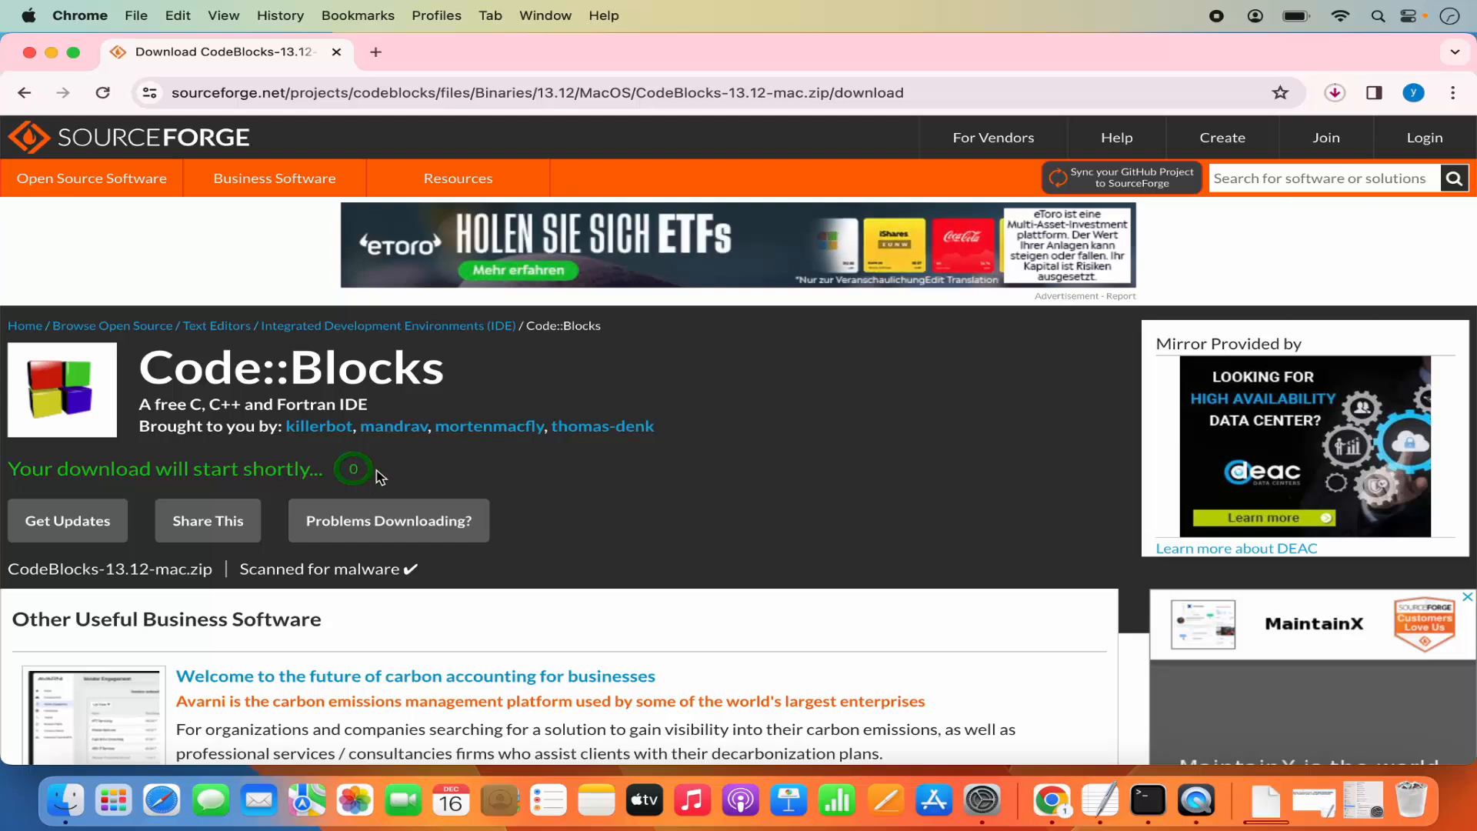
{"action": "left_click", "coordinate": [1335, 93]}
{"action": "left_click", "coordinate": [1322, 134]}
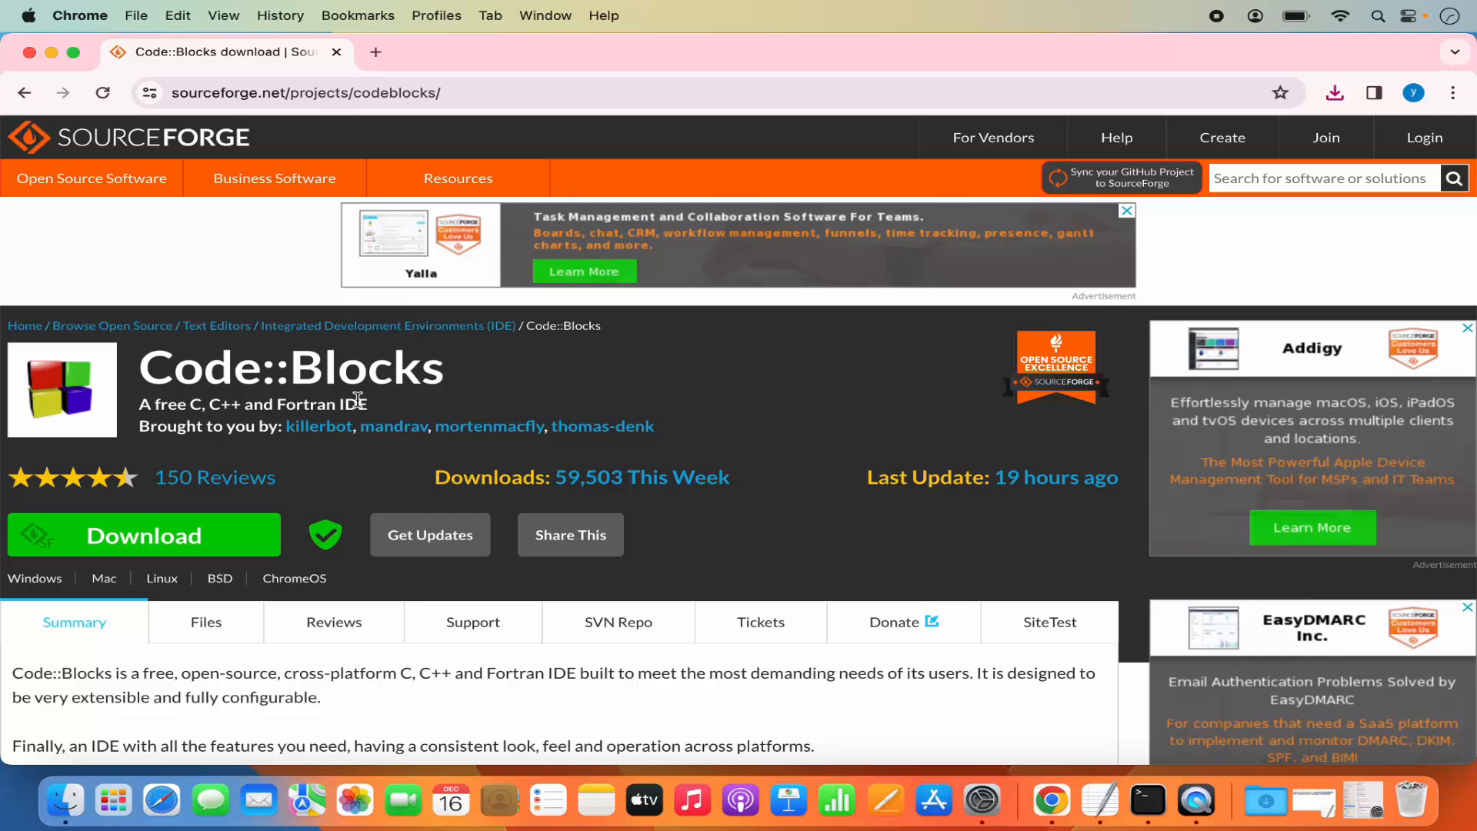
Step: Open the Files page of the Code::Blocks project on SourceForge and copy its web address
{"action": "scroll", "coordinate": [358, 399], "scroll_direction": "down", "scroll_amount": 3}
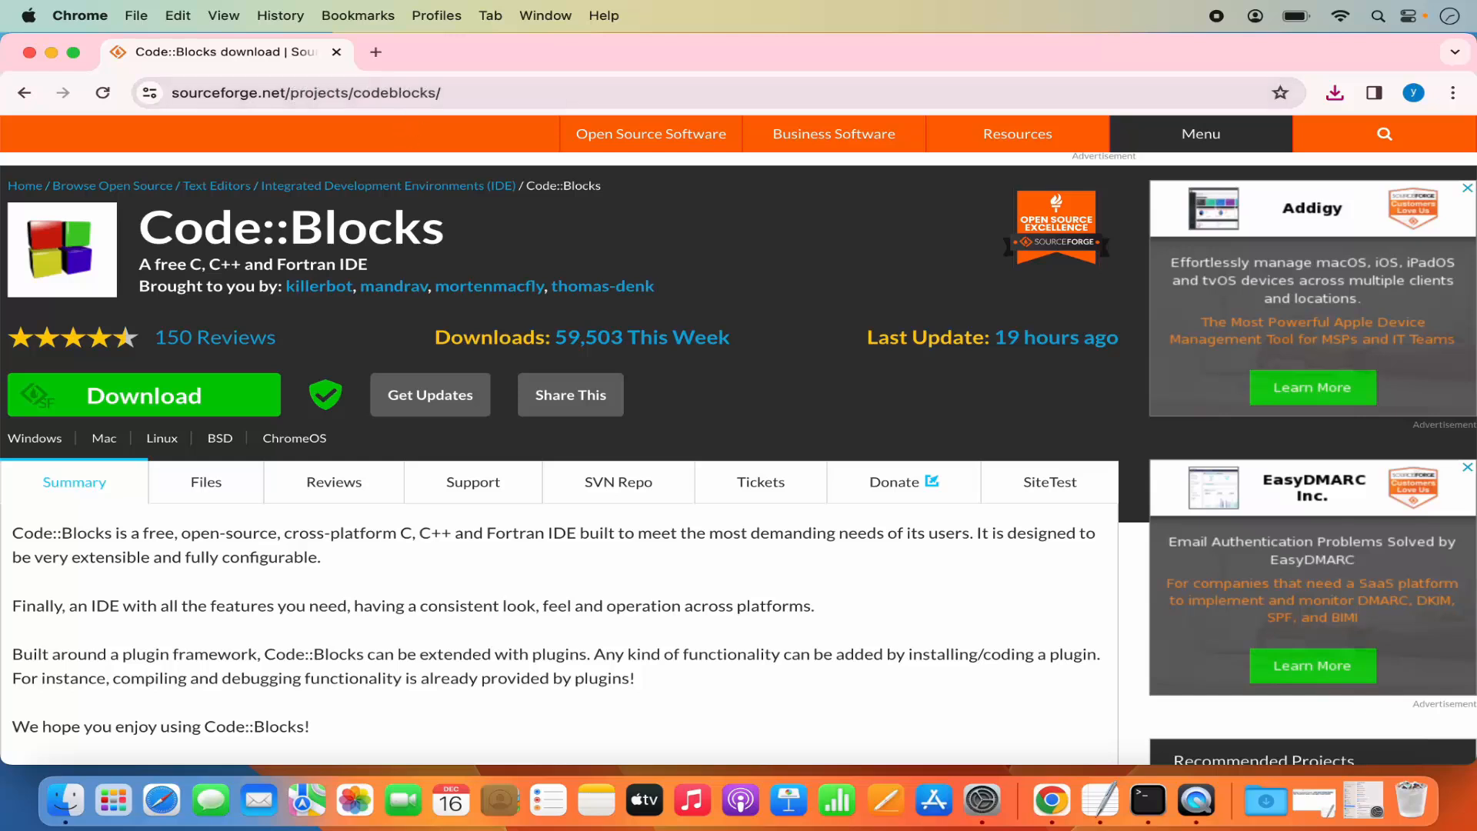
{"action": "scroll", "coordinate": [291, 383], "scroll_direction": "down", "scroll_amount": 3}
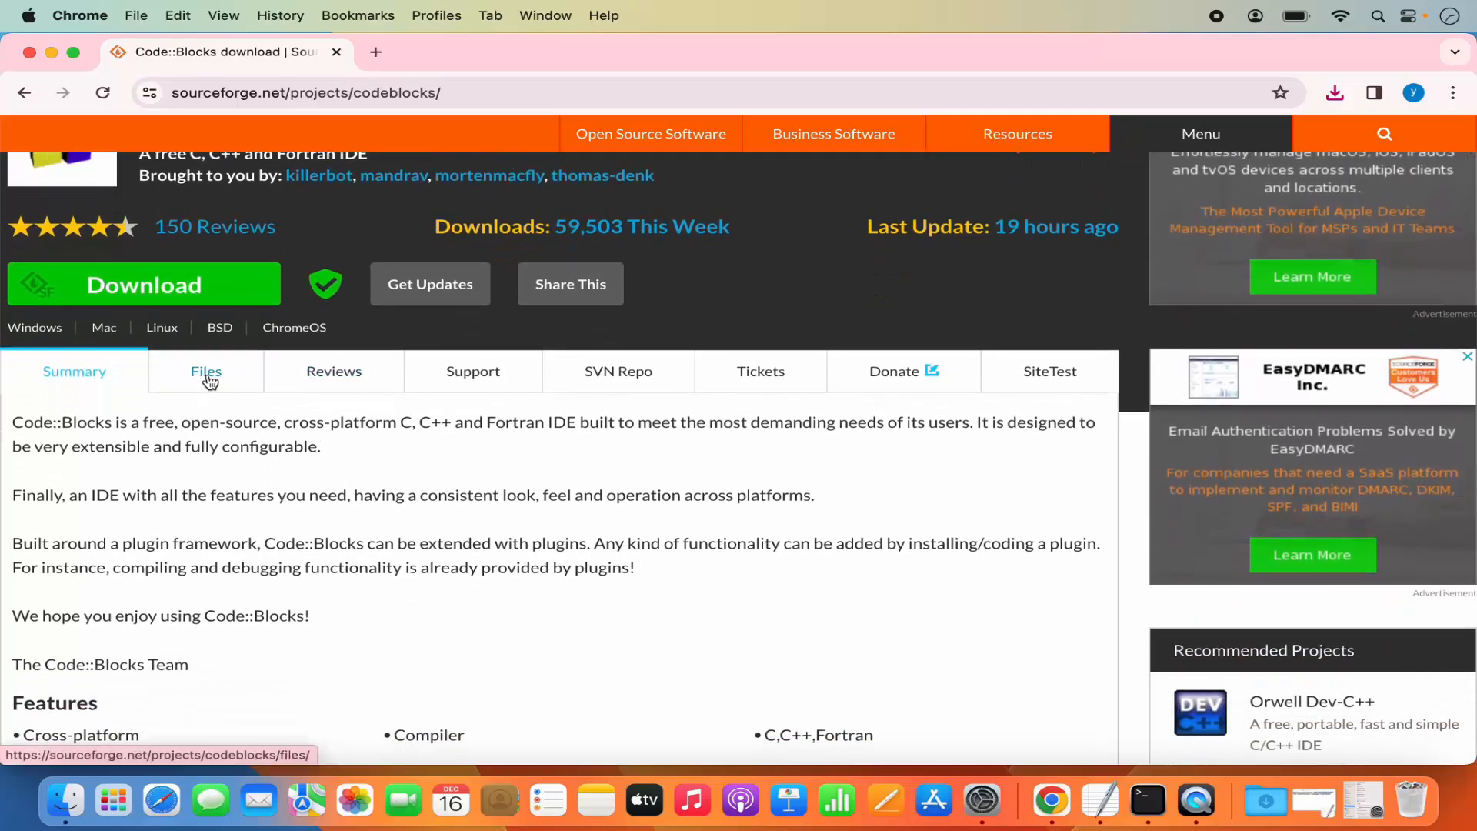
{"action": "left_click", "coordinate": [208, 378]}
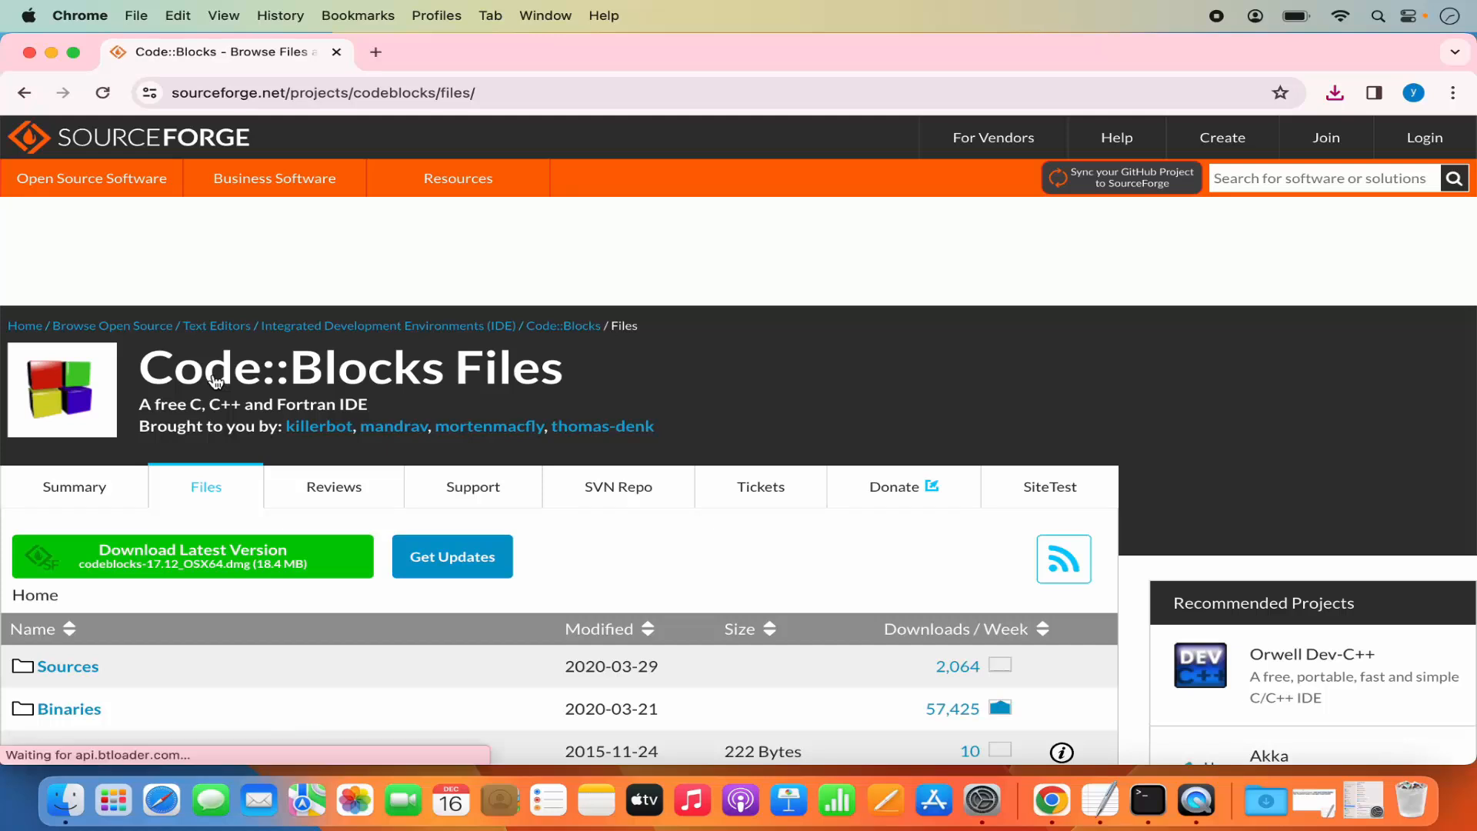
{"action": "scroll", "coordinate": [296, 511], "scroll_direction": "down", "scroll_amount": 2}
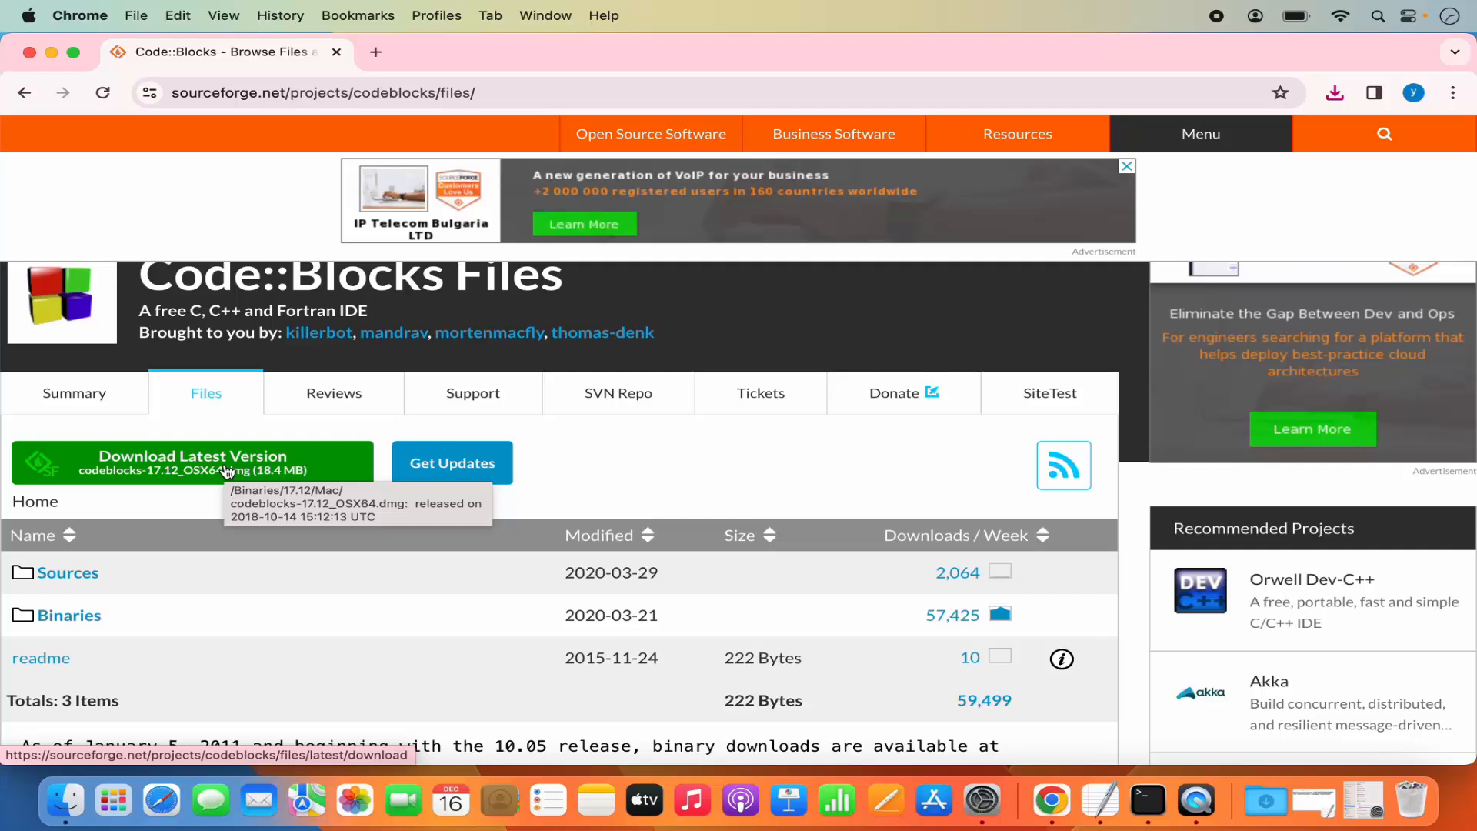
{"action": "left_click", "coordinate": [497, 85]}
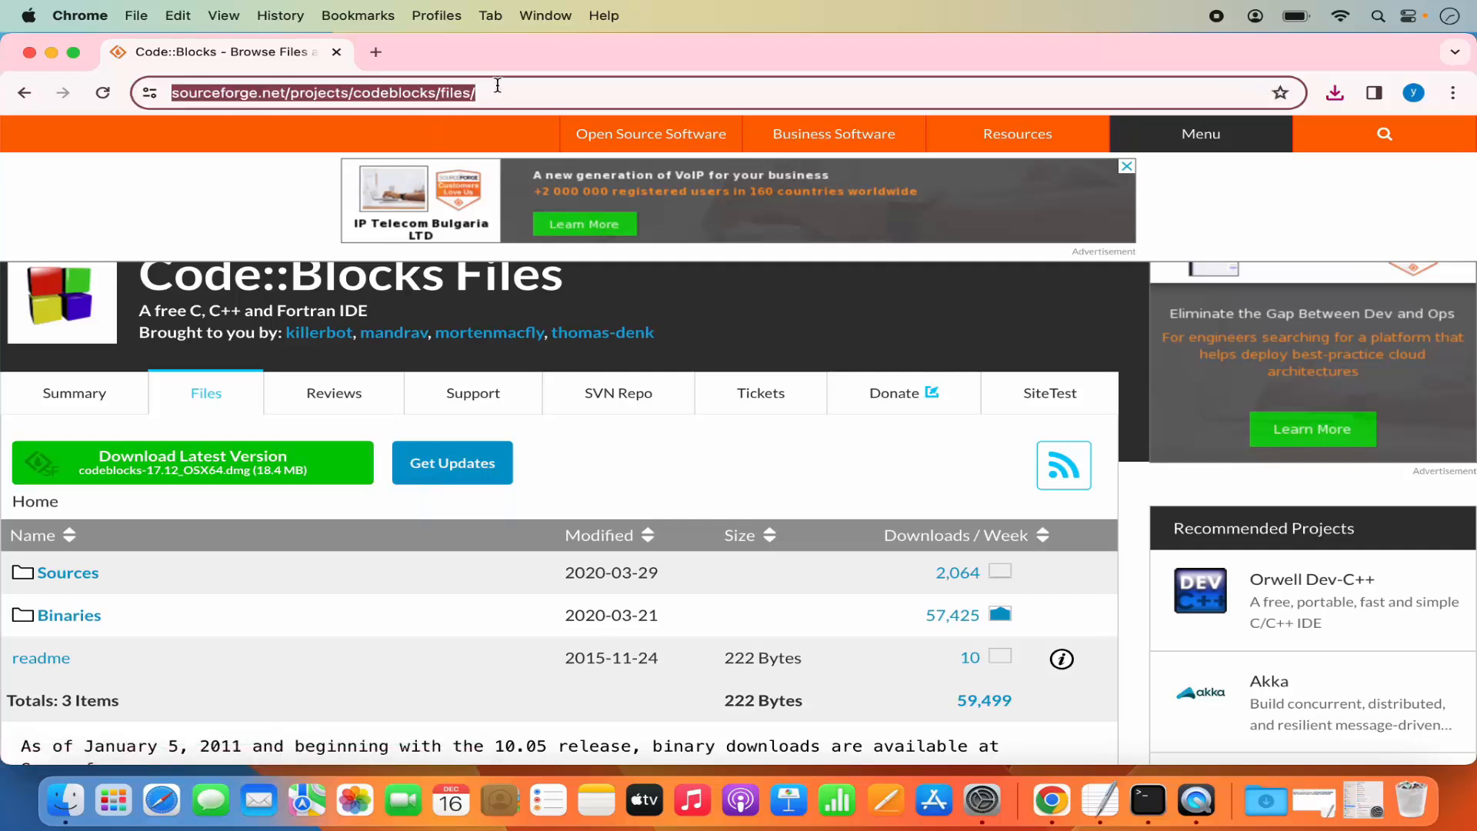
{"action": "key", "text": "super+c"}
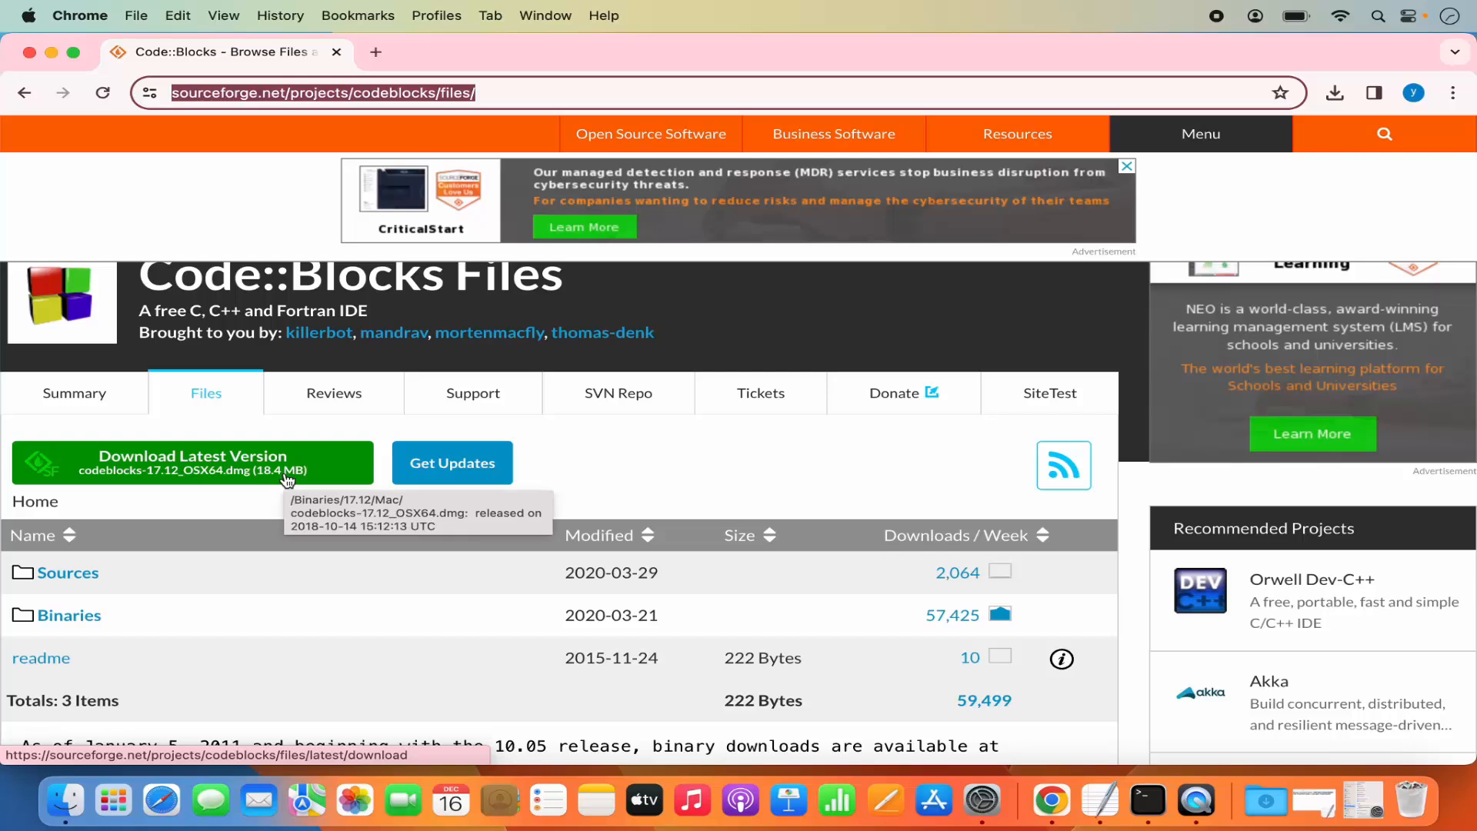
Step: Download the latest version, codeblocks-17.12_OSX64.dmg, and open the downloaded disk image
{"action": "left_click", "coordinate": [258, 471]}
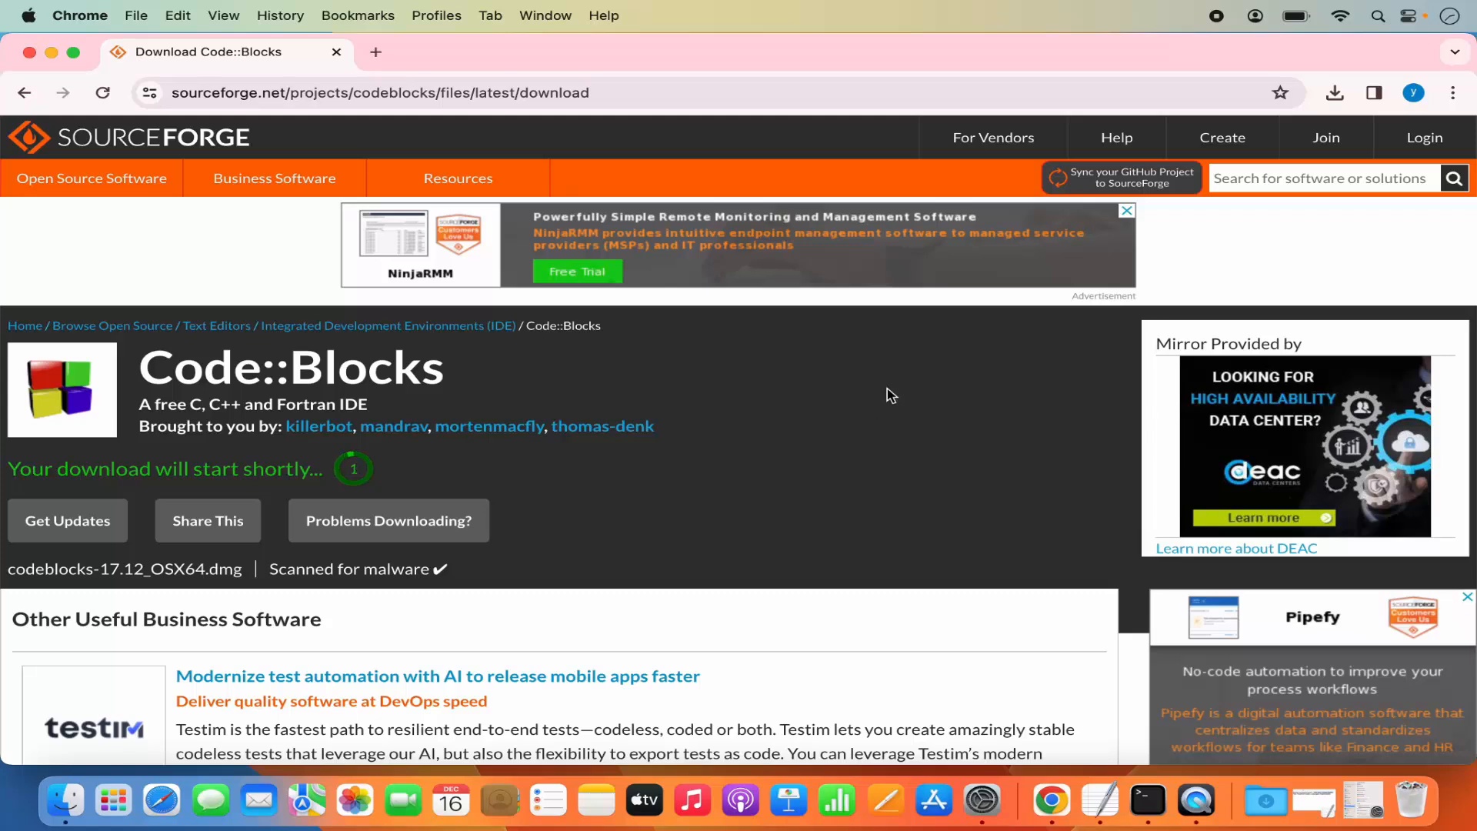
{"action": "left_click", "coordinate": [1335, 92]}
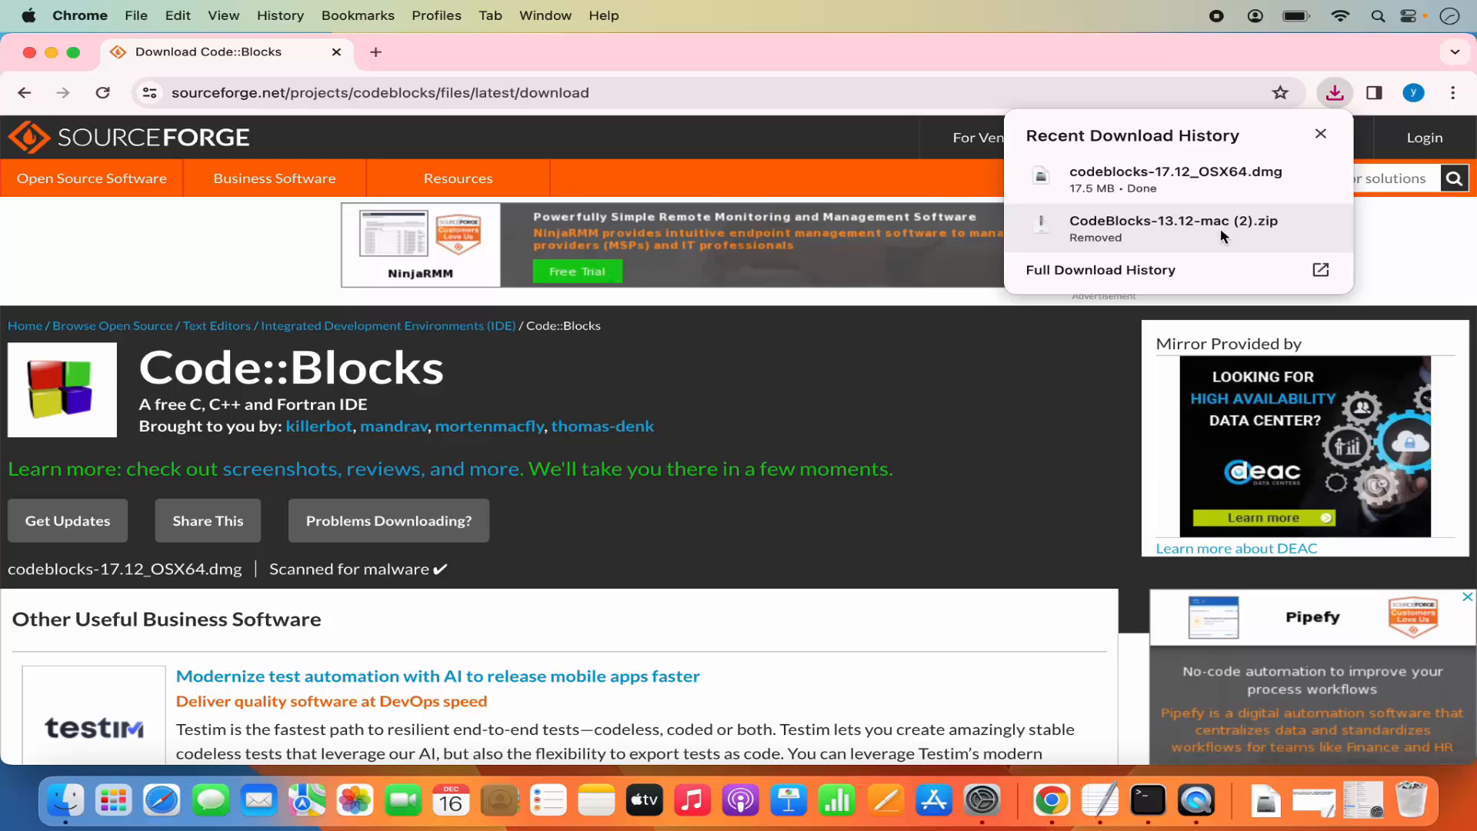
{"action": "mouse_move", "coordinate": [1231, 184]}
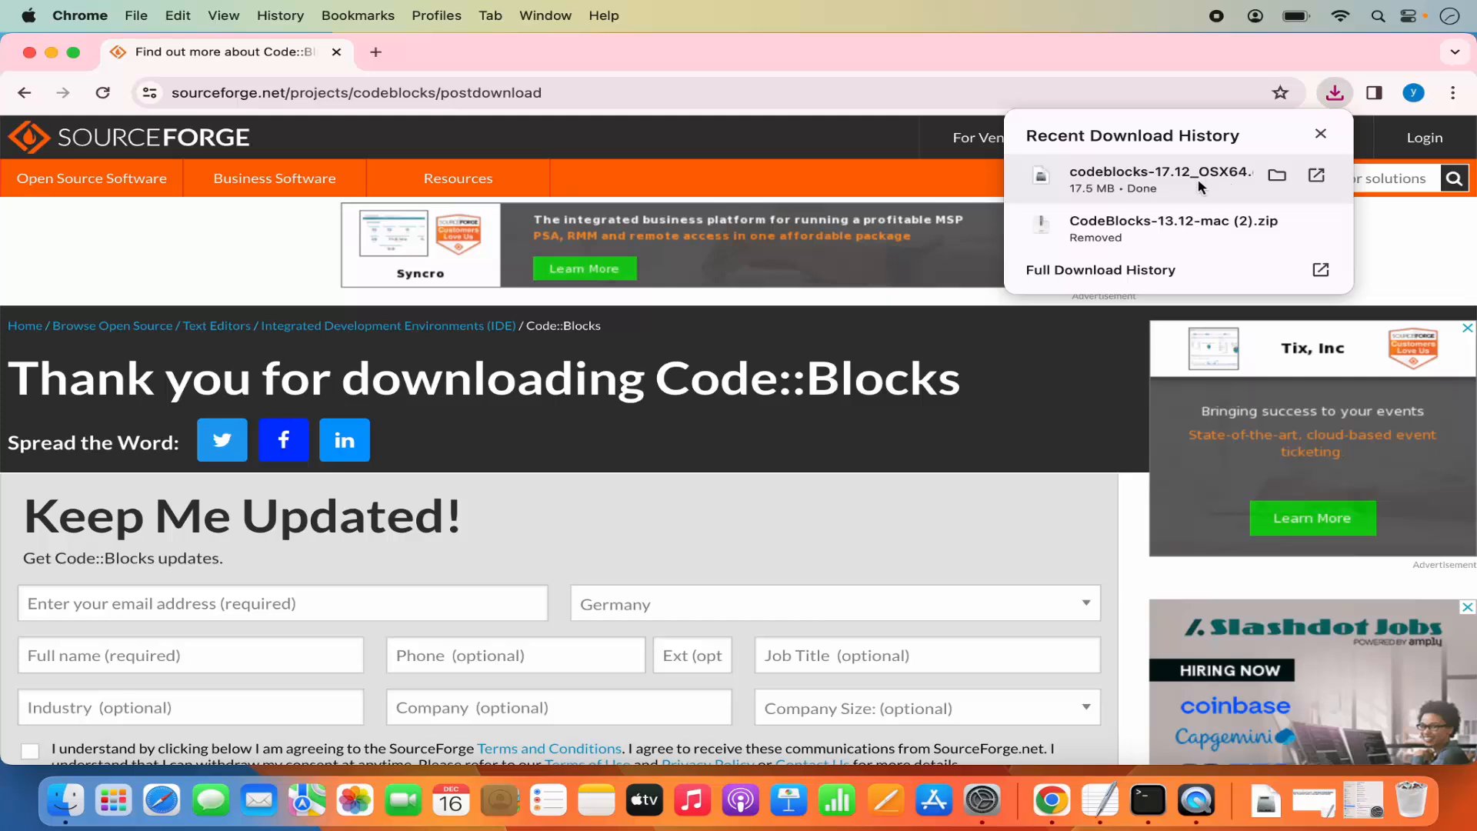
{"action": "left_click", "coordinate": [1198, 179]}
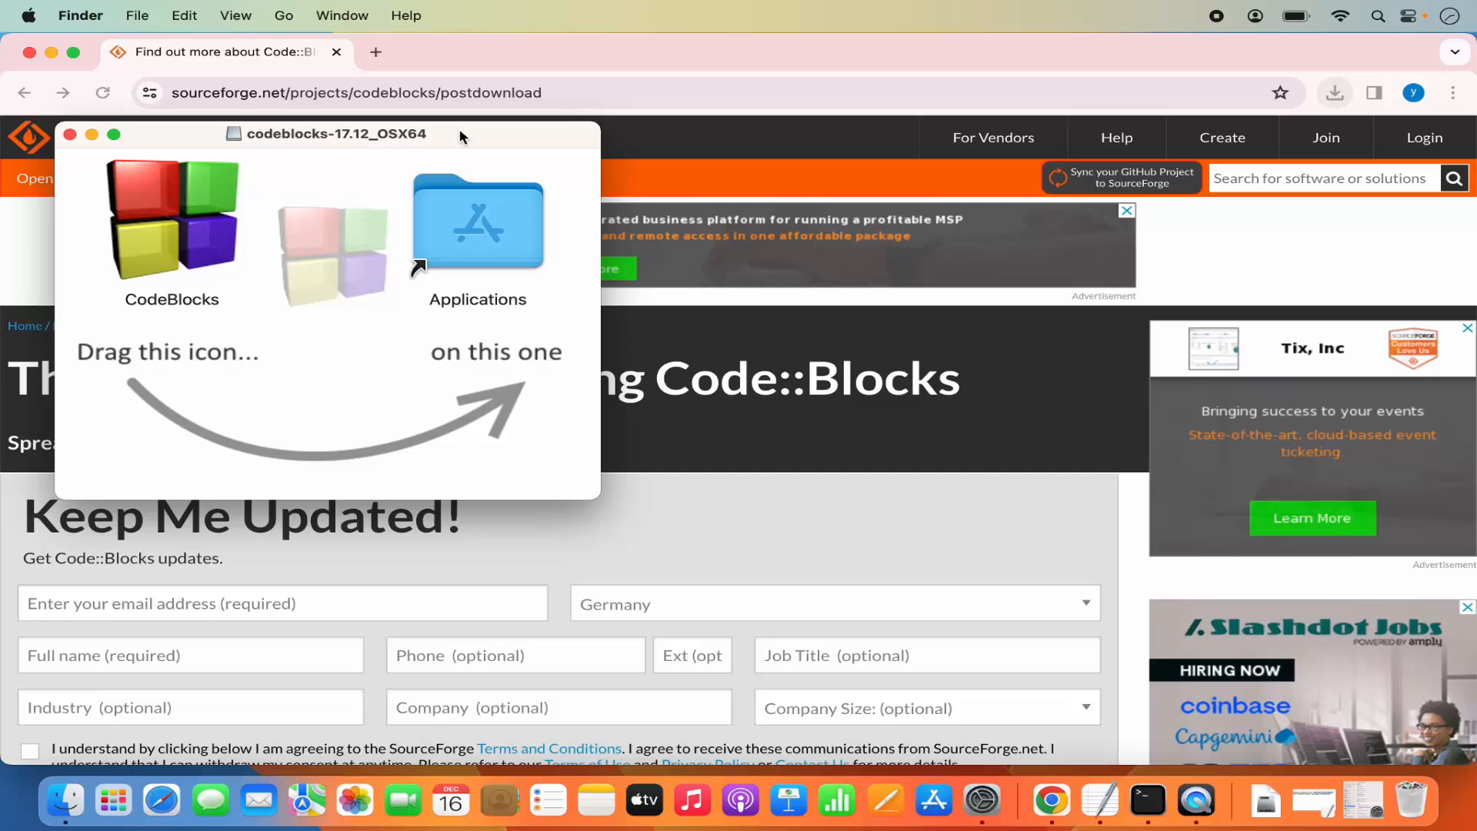
Step: Copy CodeBlocks from the codeblocks-17.12_OSX64 disk image into the Applications folder and close the Finder windows
{"action": "left_click_drag", "start_coordinate": [460, 131], "coordinate": [888, 208]}
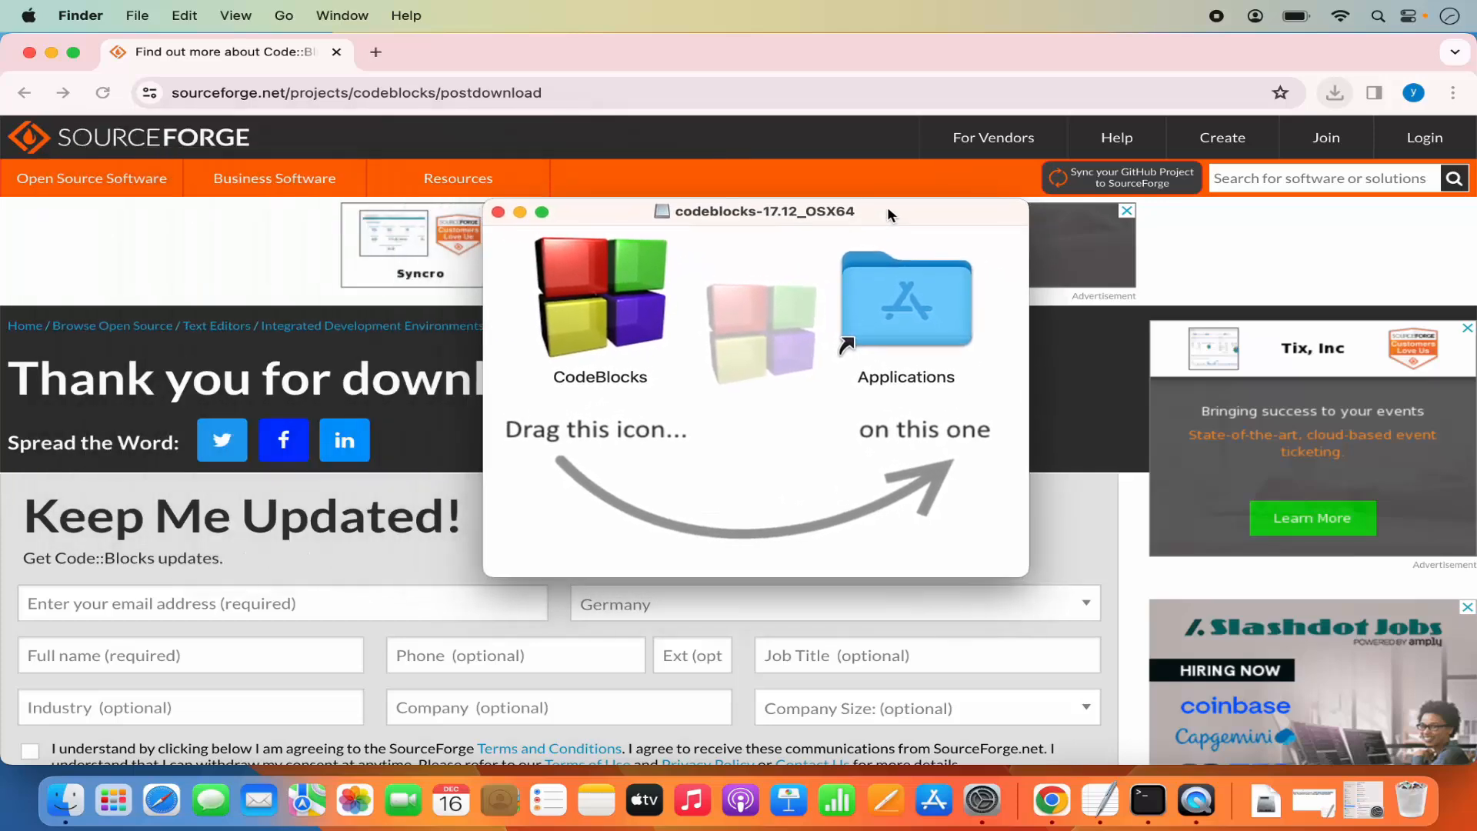
{"action": "left_click", "coordinate": [52, 53]}
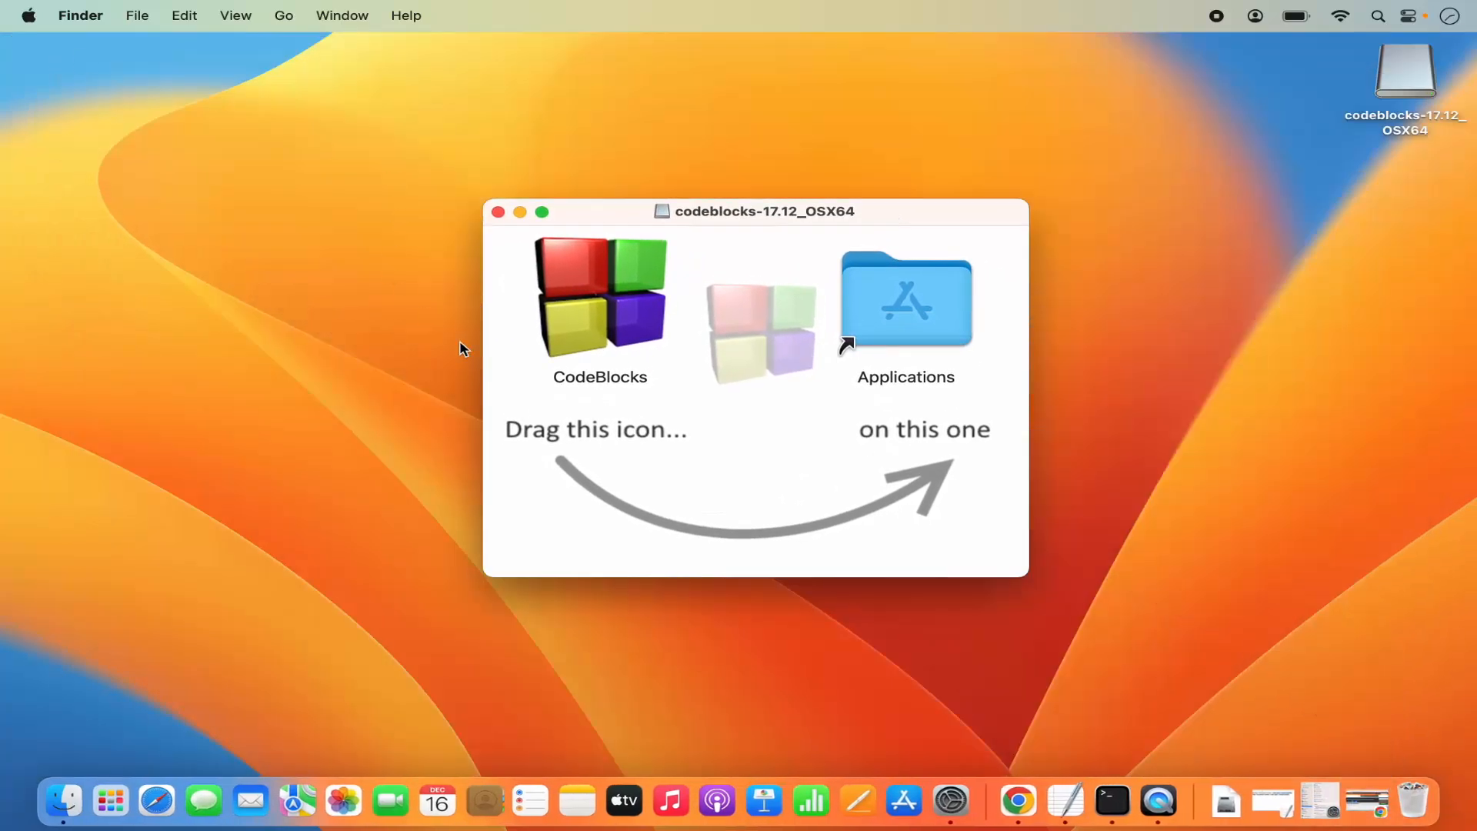
{"action": "left_click", "coordinate": [1141, 384]}
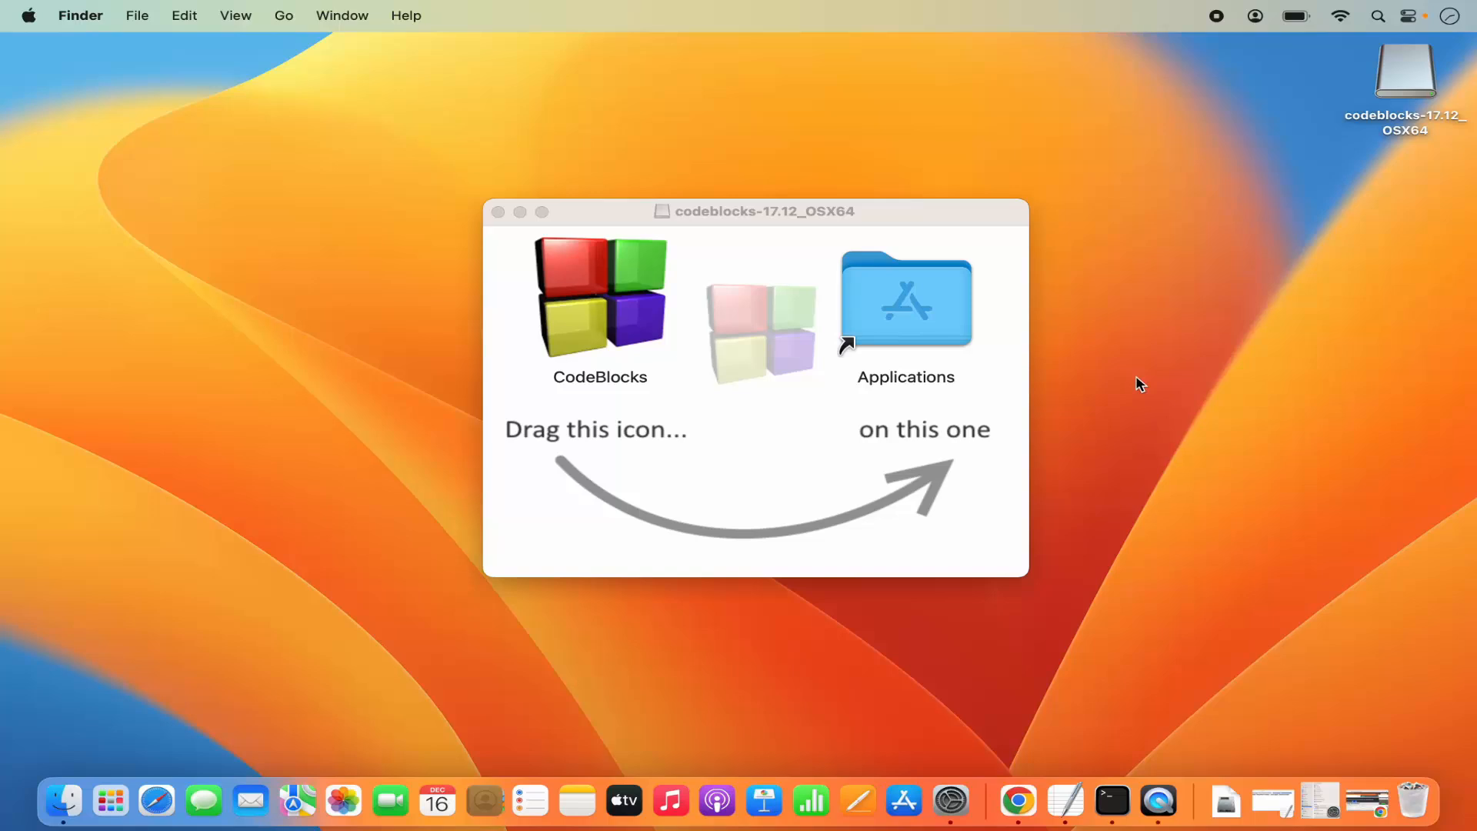
{"action": "left_click", "coordinate": [574, 311]}
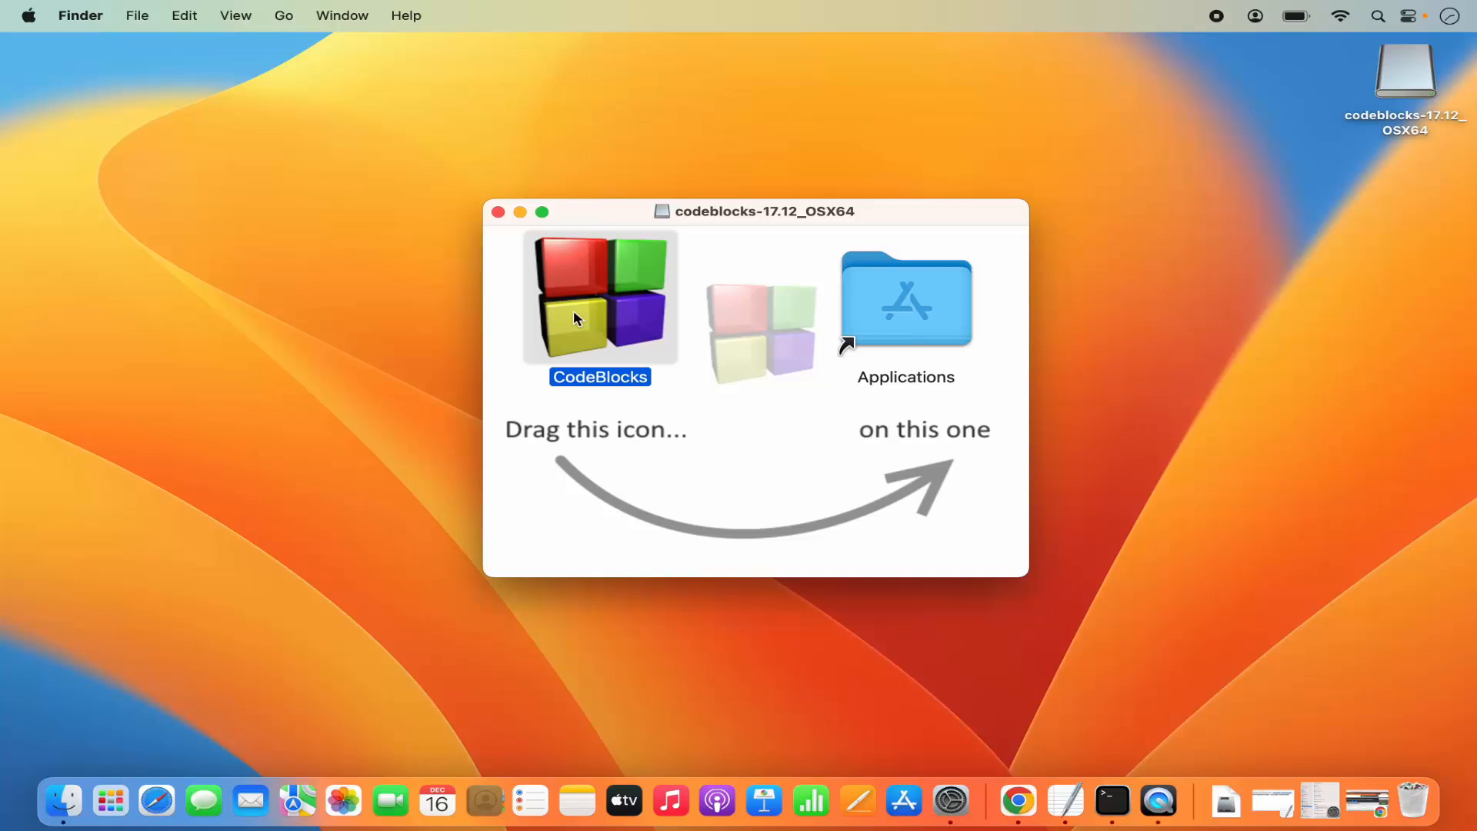
{"action": "left_click_drag", "start_coordinate": [574, 311], "coordinate": [887, 333]}
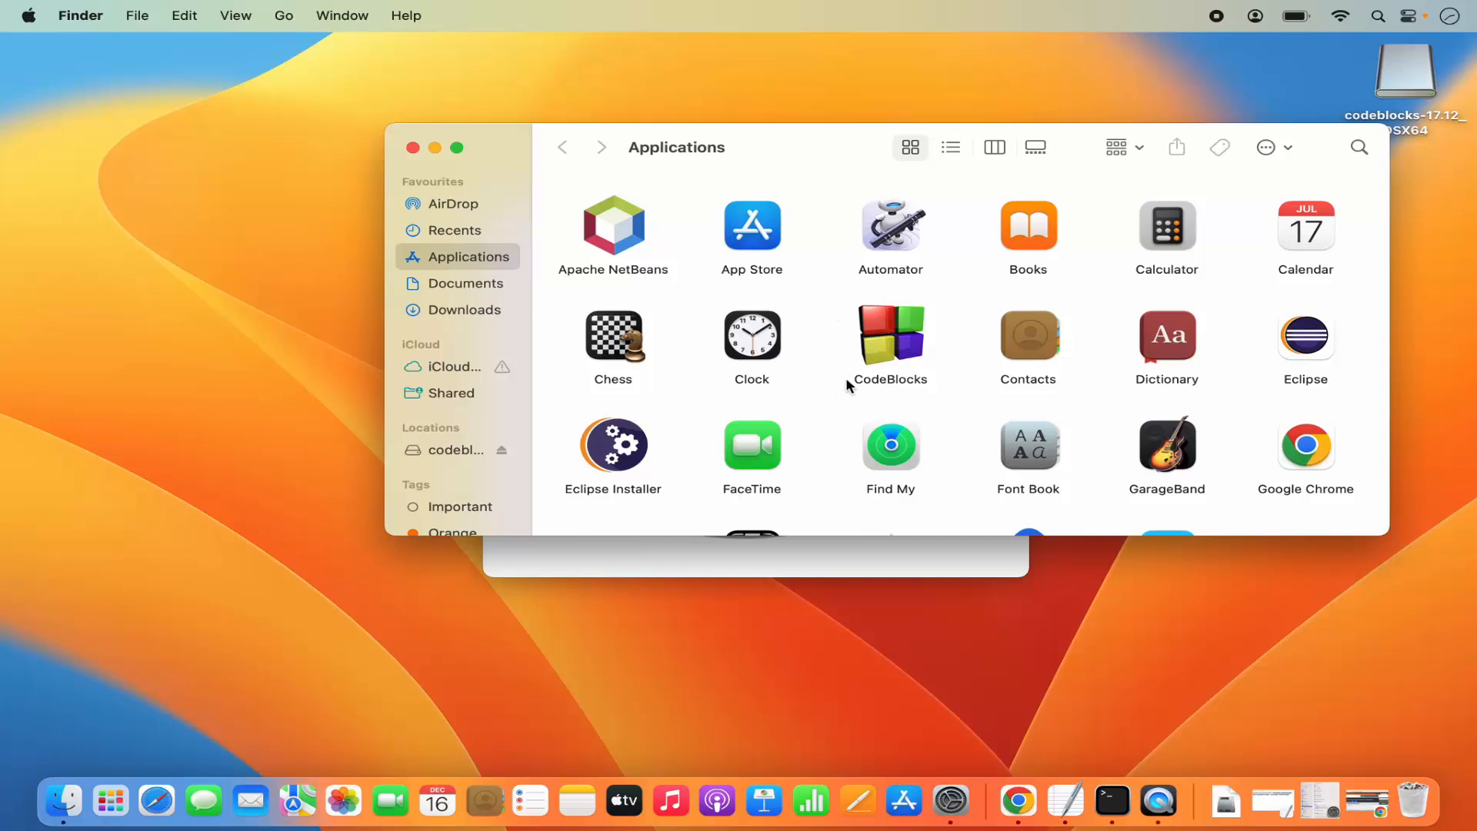
{"action": "left_click", "coordinate": [413, 147]}
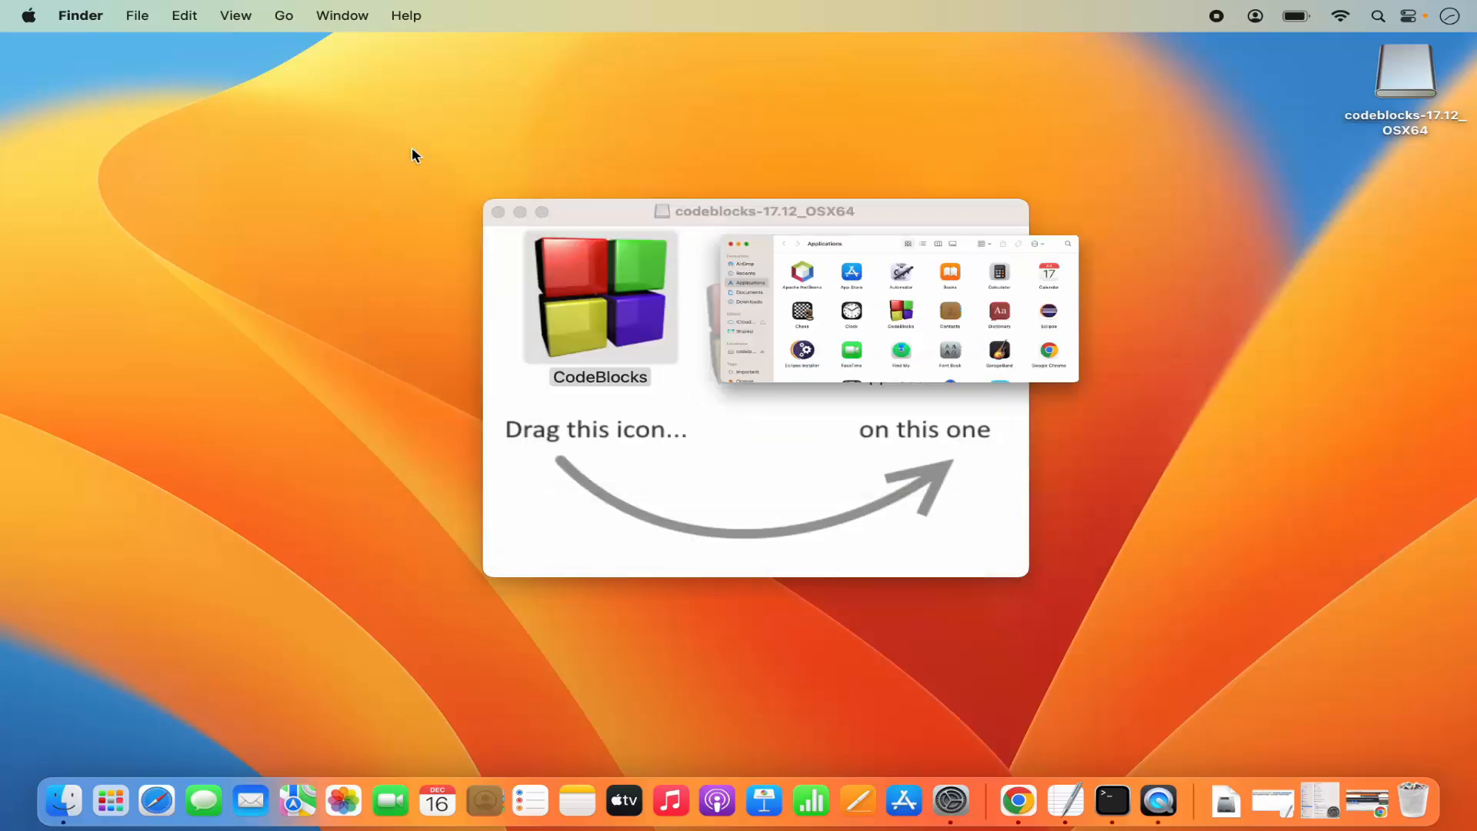
{"action": "left_click", "coordinate": [499, 212]}
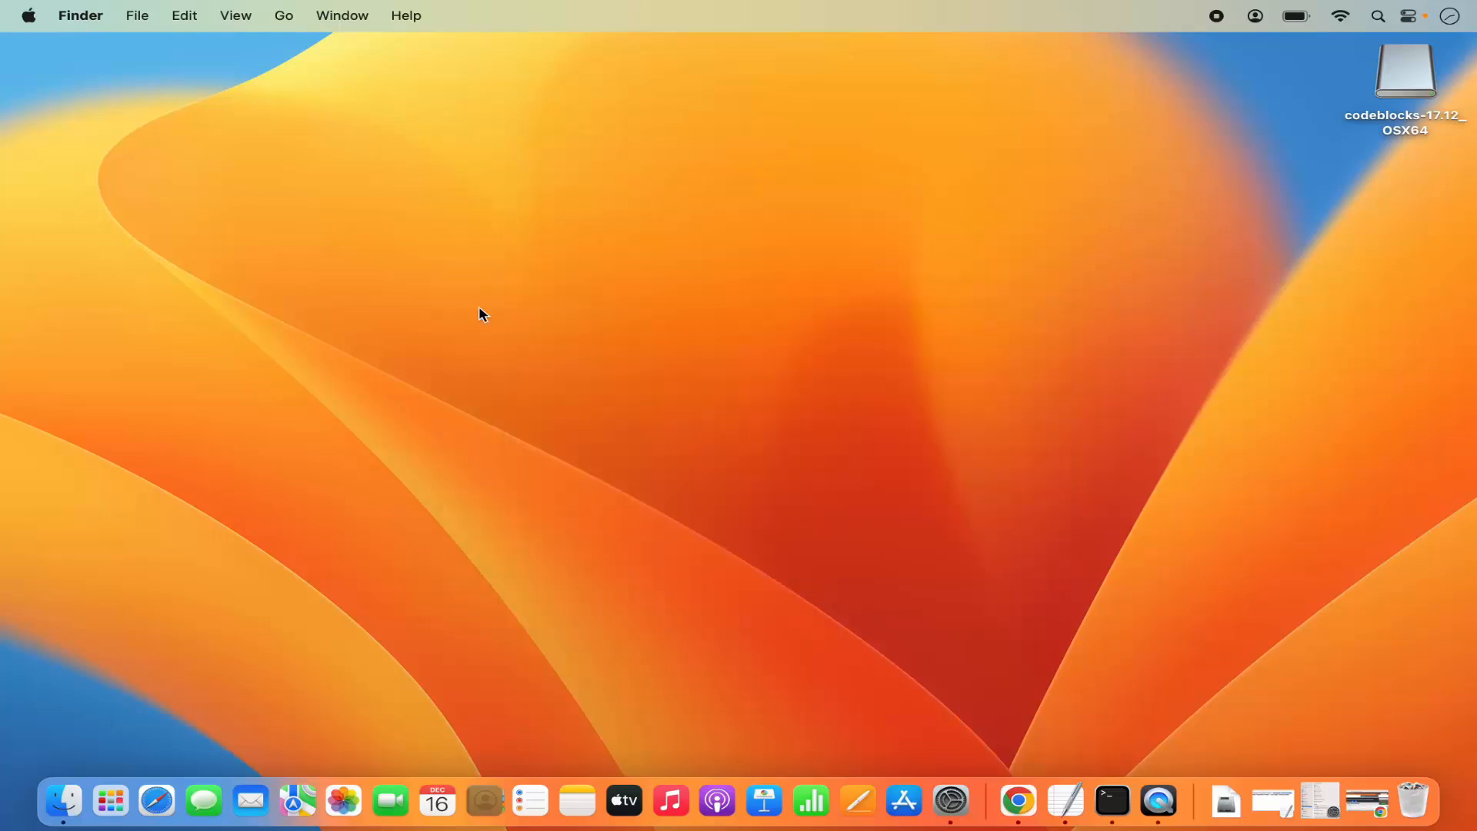
Step: Launch the installed CodeBlocks application from Launchpad
{"action": "left_click", "coordinate": [111, 801]}
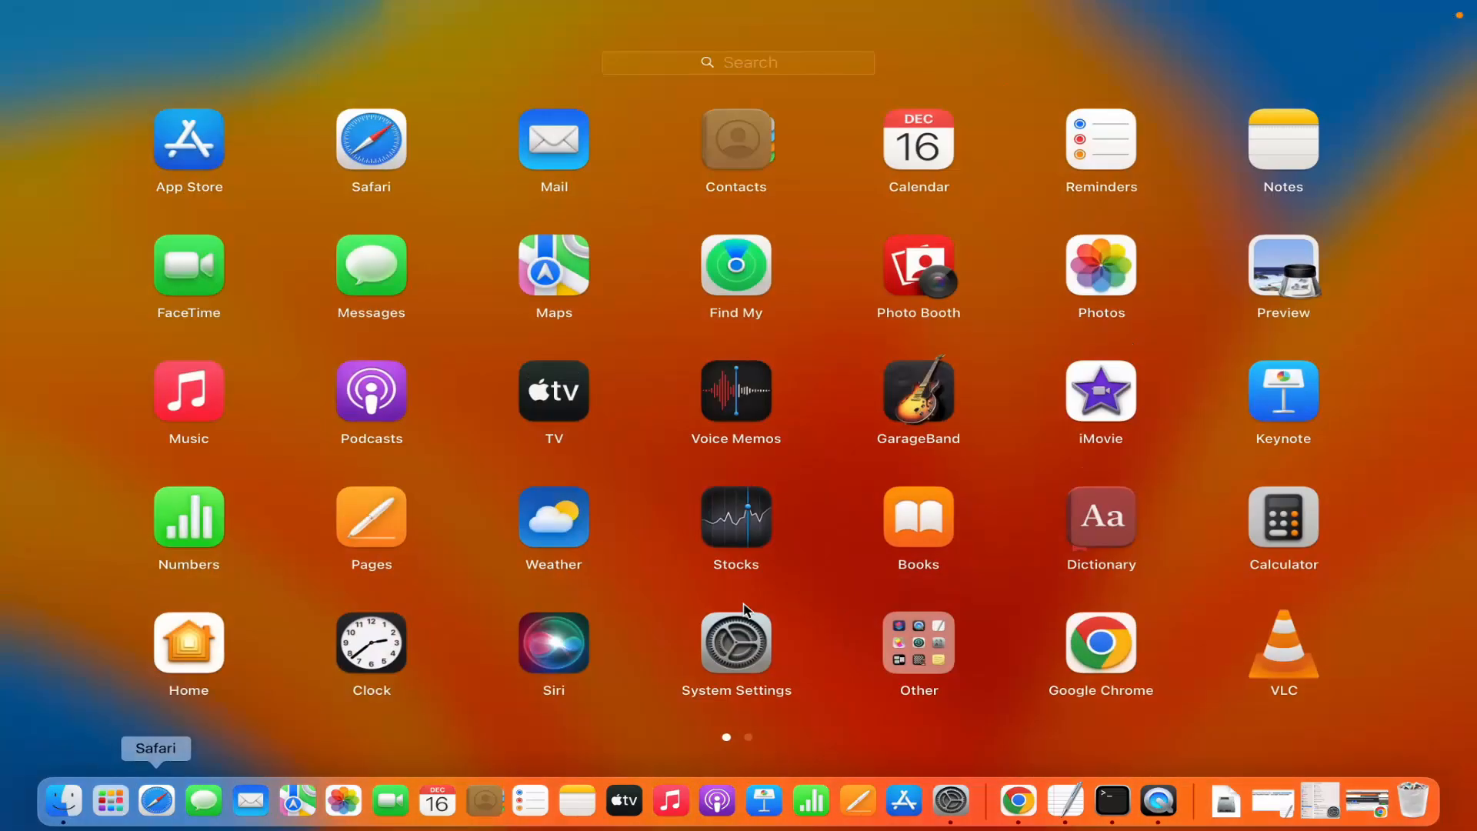
{"action": "scroll", "coordinate": [797, 605], "scroll_direction": "right", "scroll_amount": 3}
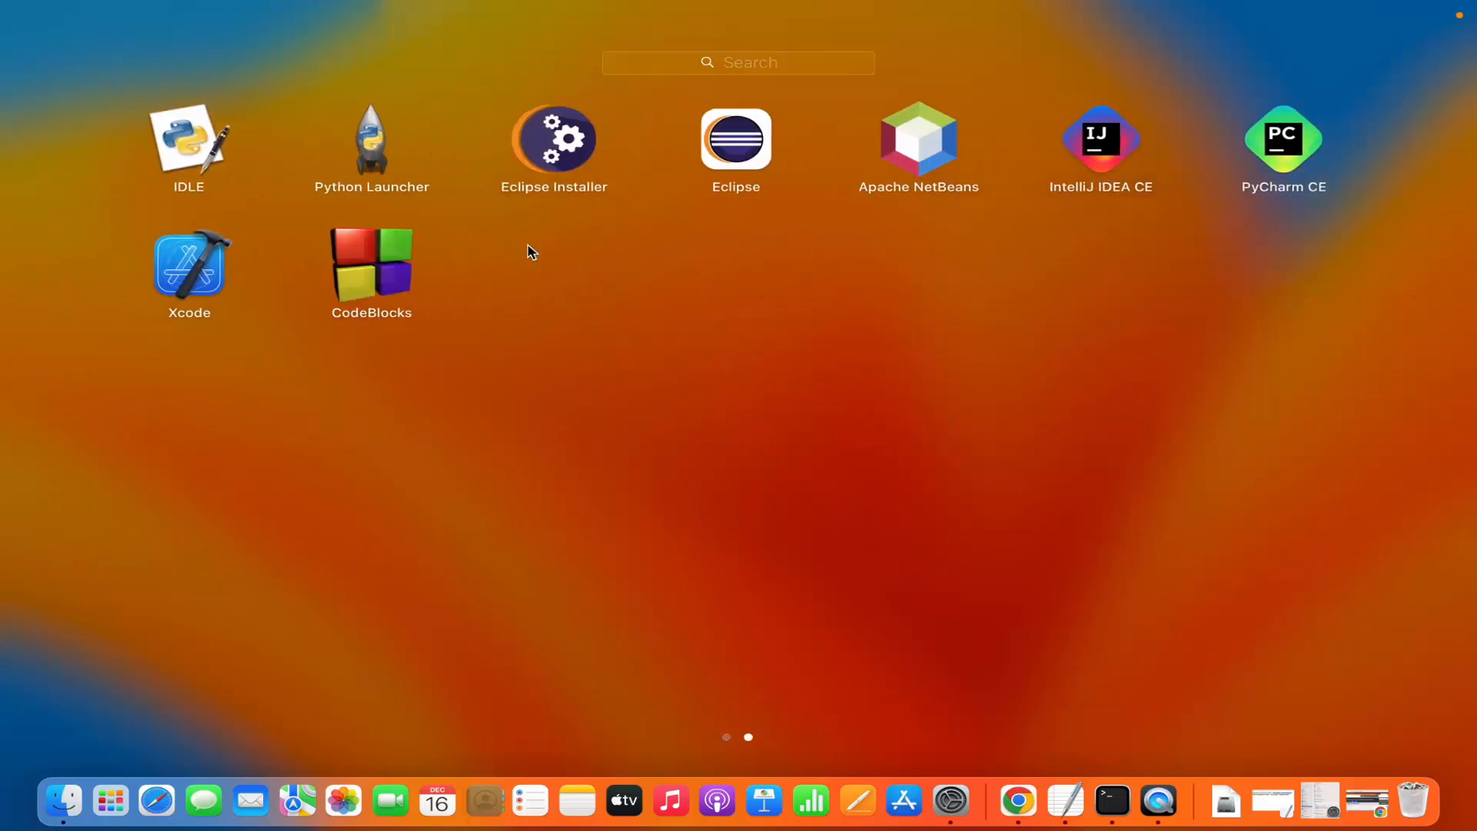
{"action": "left_click", "coordinate": [372, 265]}
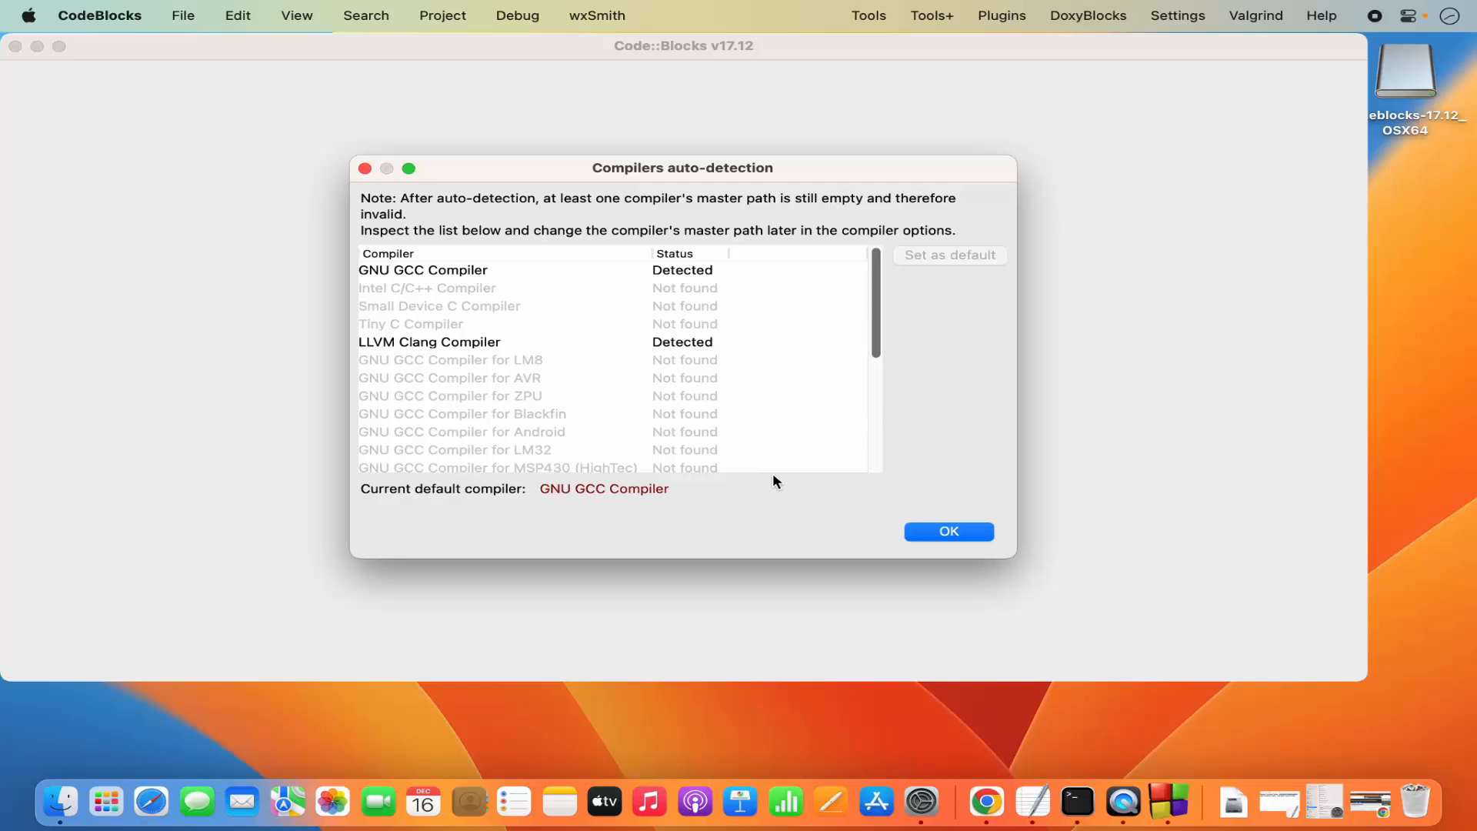
Step: Accept the compiler auto-detection with GNU GCC Compiler as the default and enlarge the main window to fill the screen
{"action": "left_click", "coordinate": [421, 348]}
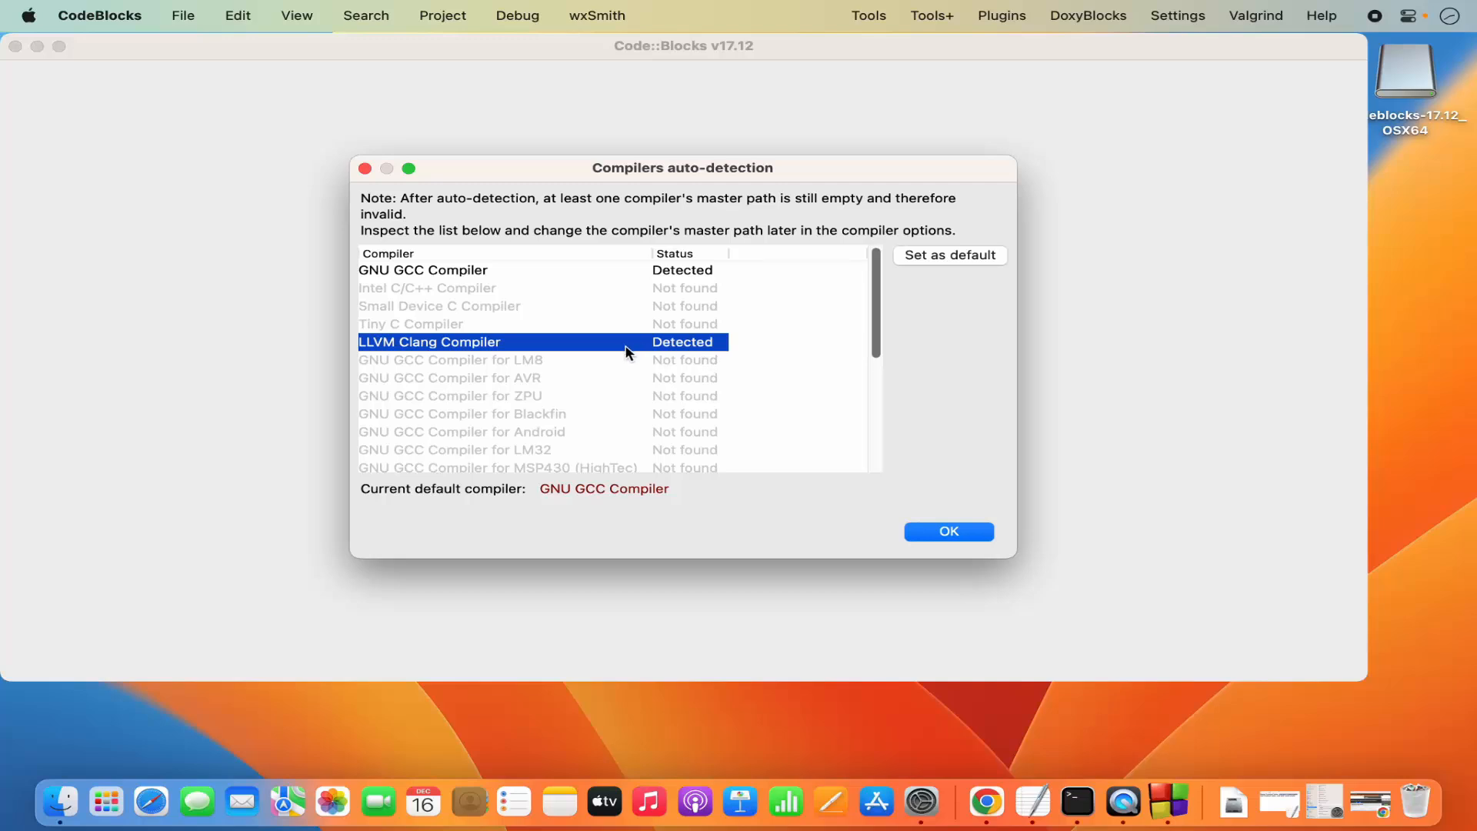
{"action": "left_click", "coordinate": [486, 271]}
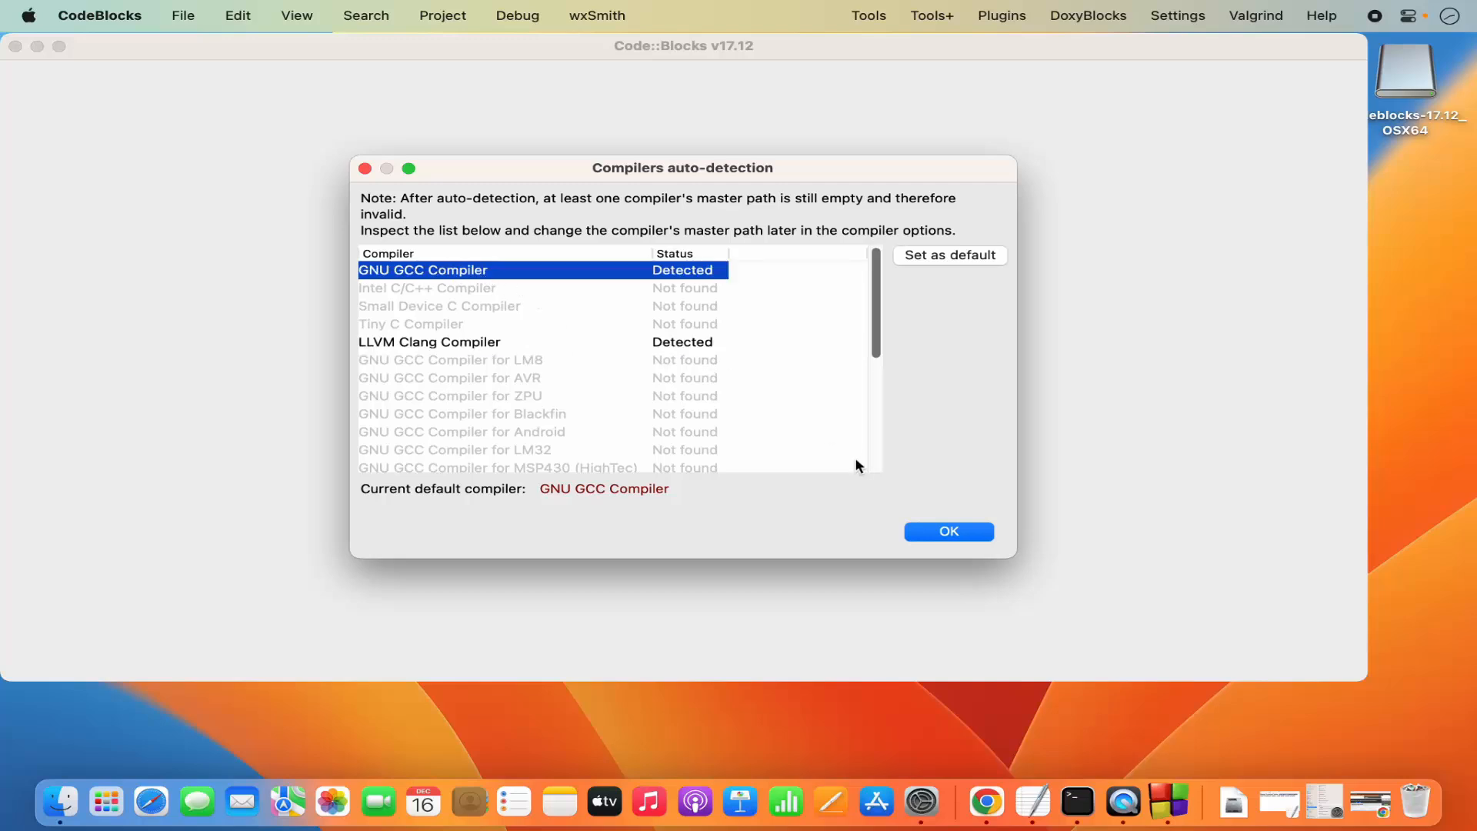
{"action": "left_click", "coordinate": [929, 532]}
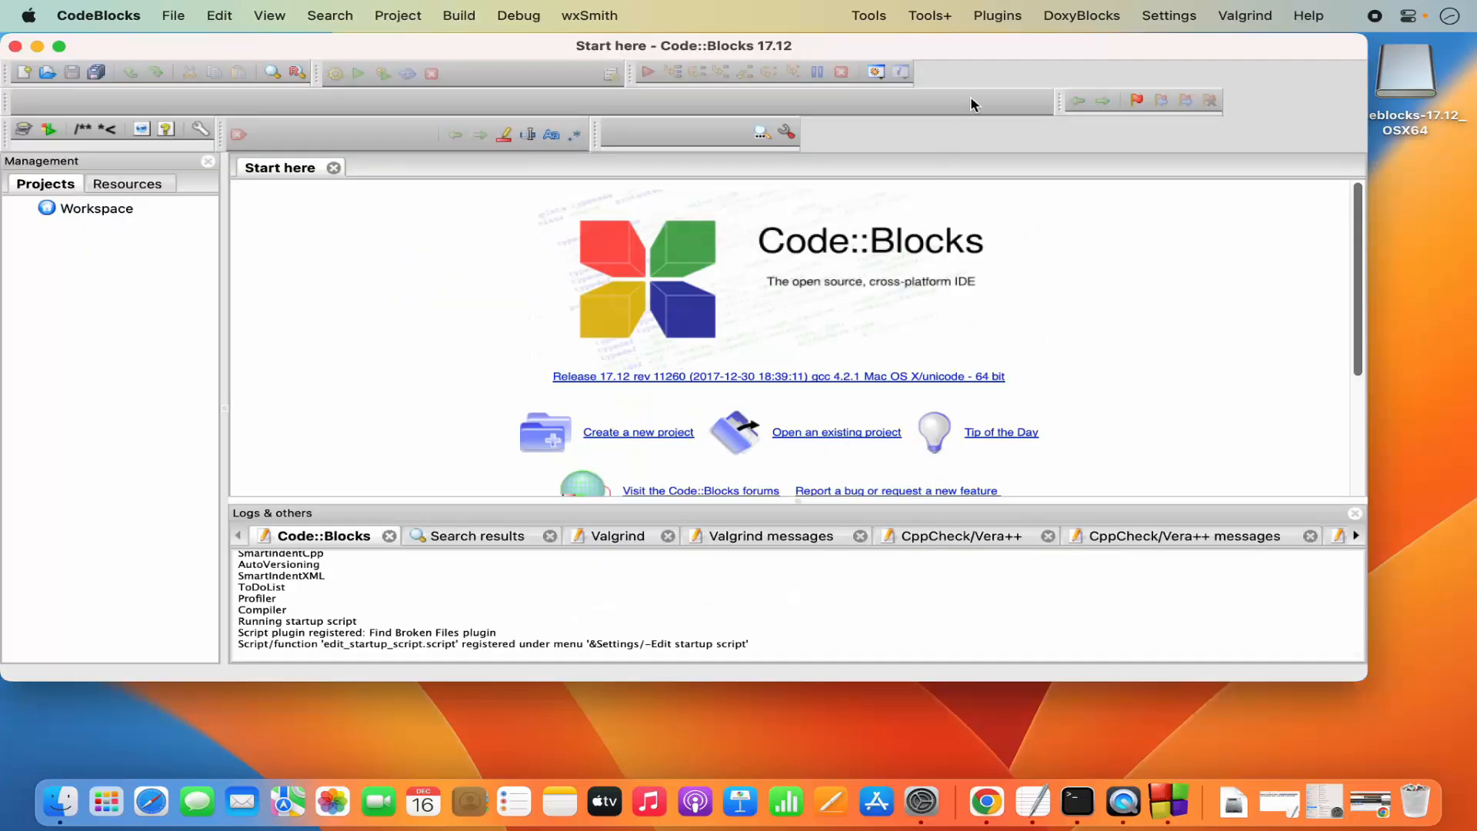
{"action": "double_click", "coordinate": [967, 53]}
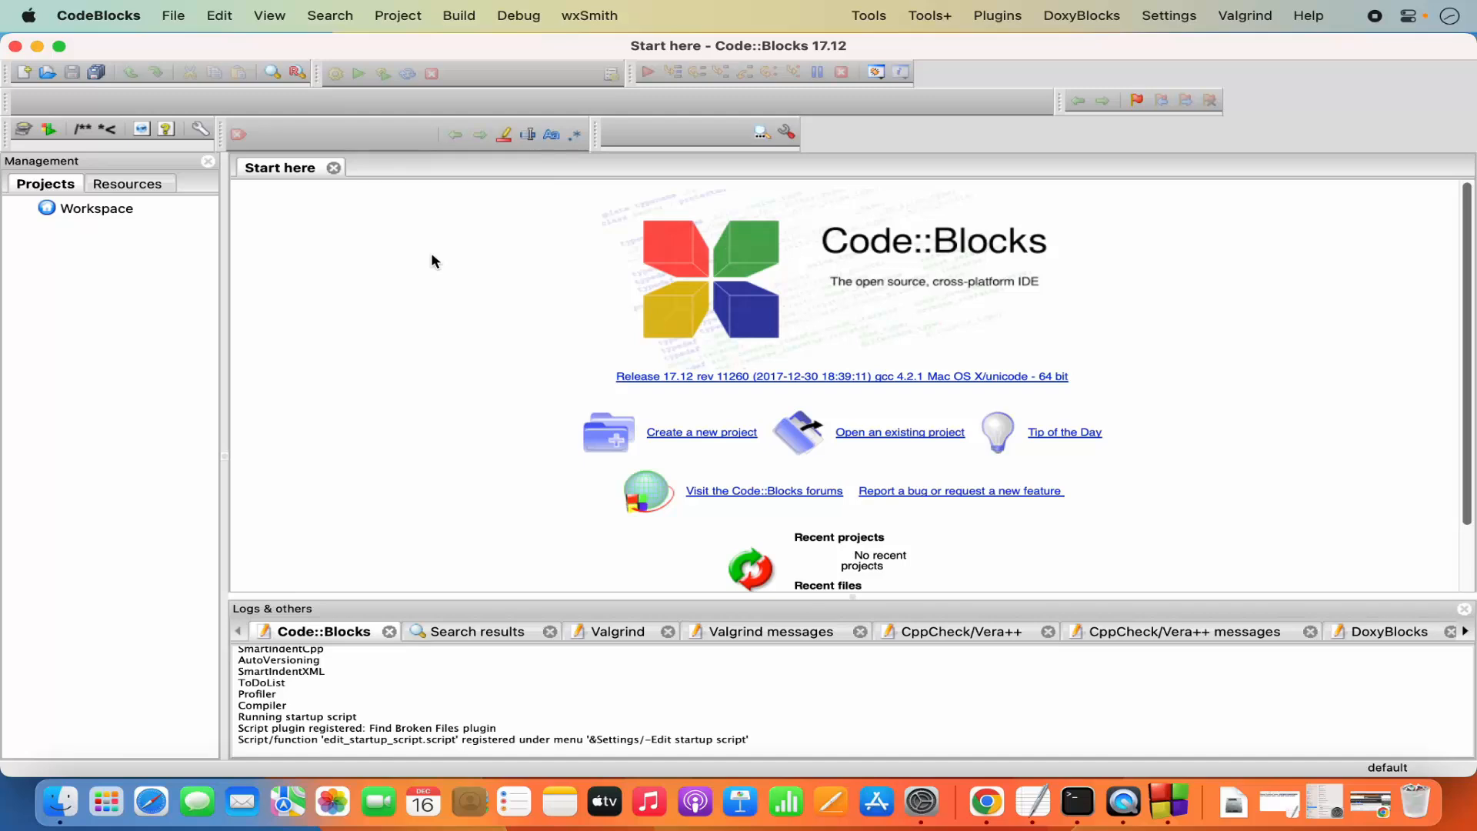
Step: Start a new project from the Console application template
{"action": "left_click", "coordinate": [172, 19]}
{"action": "mouse_move", "coordinate": [253, 48]}
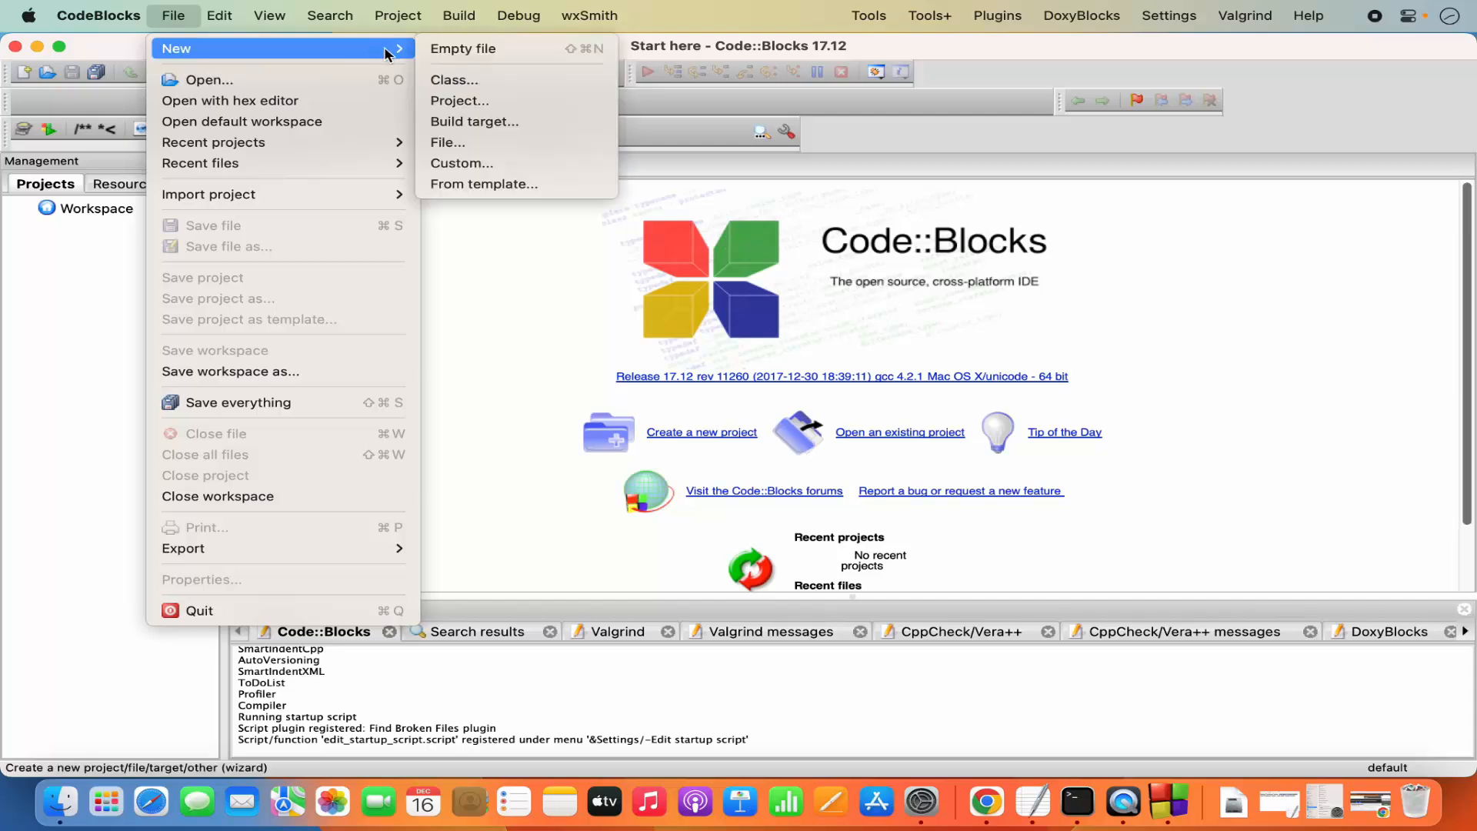
{"action": "left_click", "coordinate": [450, 103]}
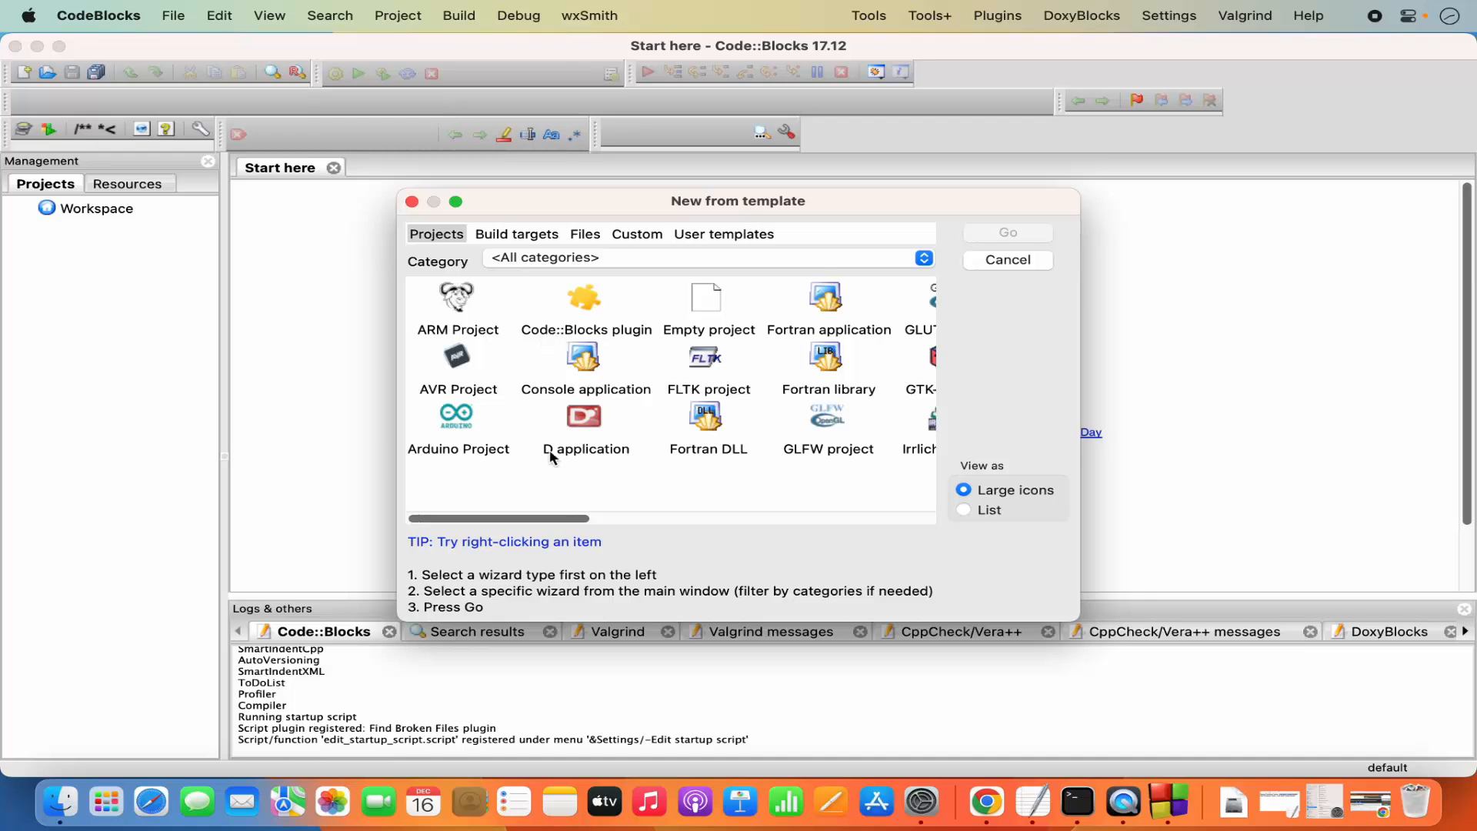
{"action": "scroll", "coordinate": [566, 504], "scroll_direction": "right", "scroll_amount": 3}
{"action": "scroll", "coordinate": [565, 504], "scroll_direction": "right", "scroll_amount": 10}
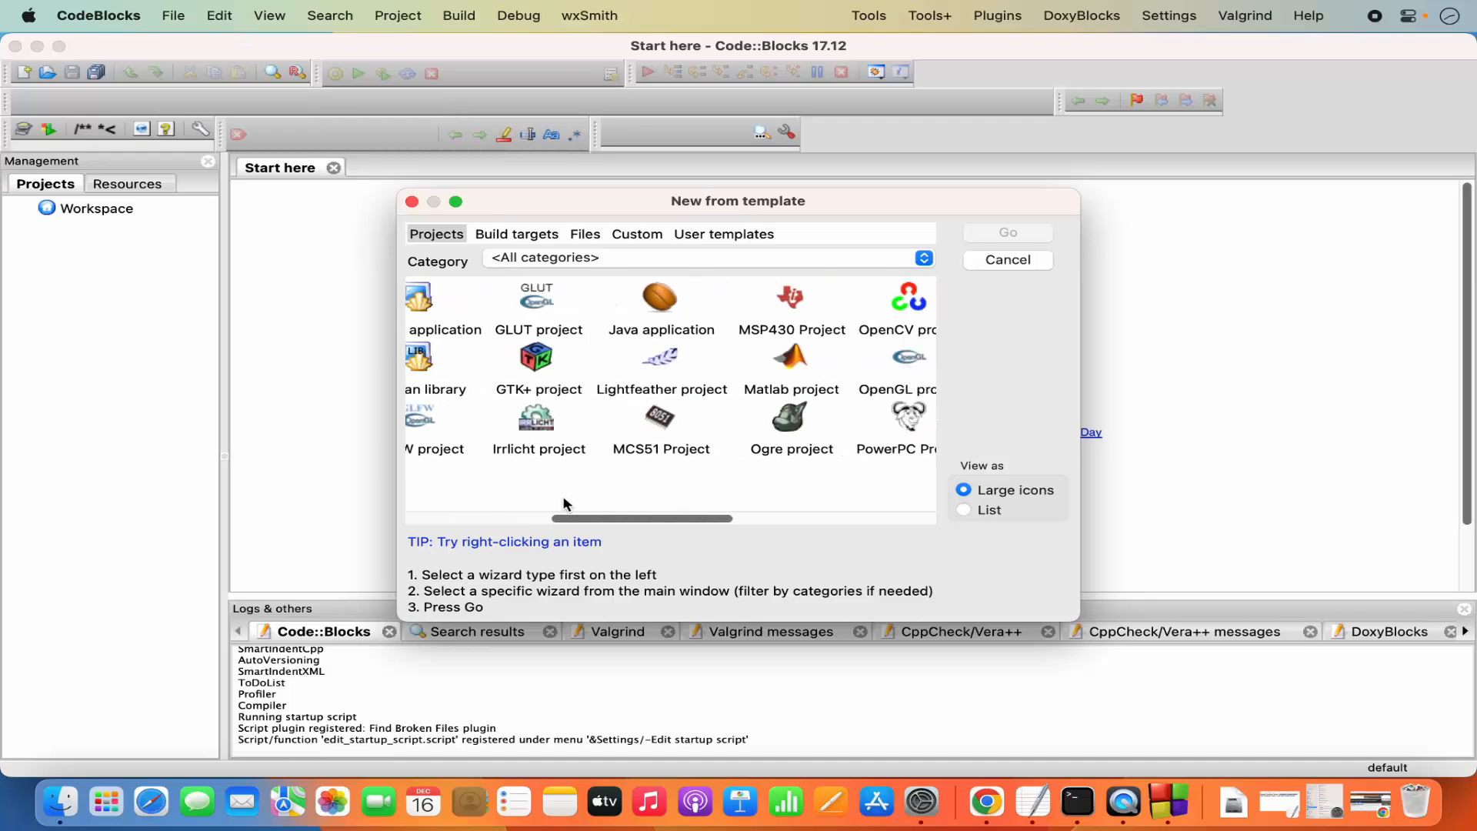
{"action": "scroll", "coordinate": [566, 504], "scroll_direction": "left", "scroll_amount": 15}
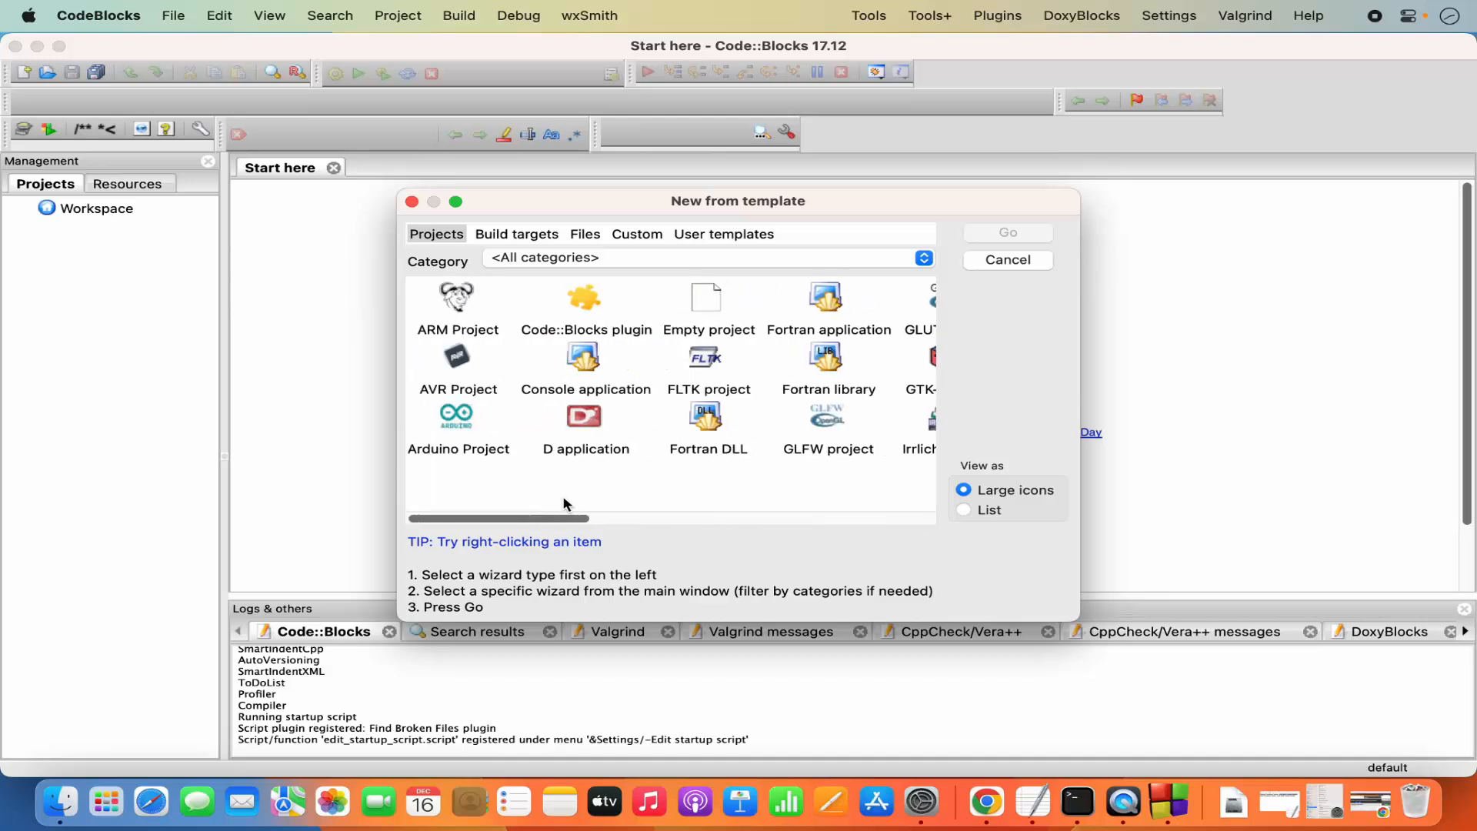
{"action": "left_click", "coordinate": [583, 371]}
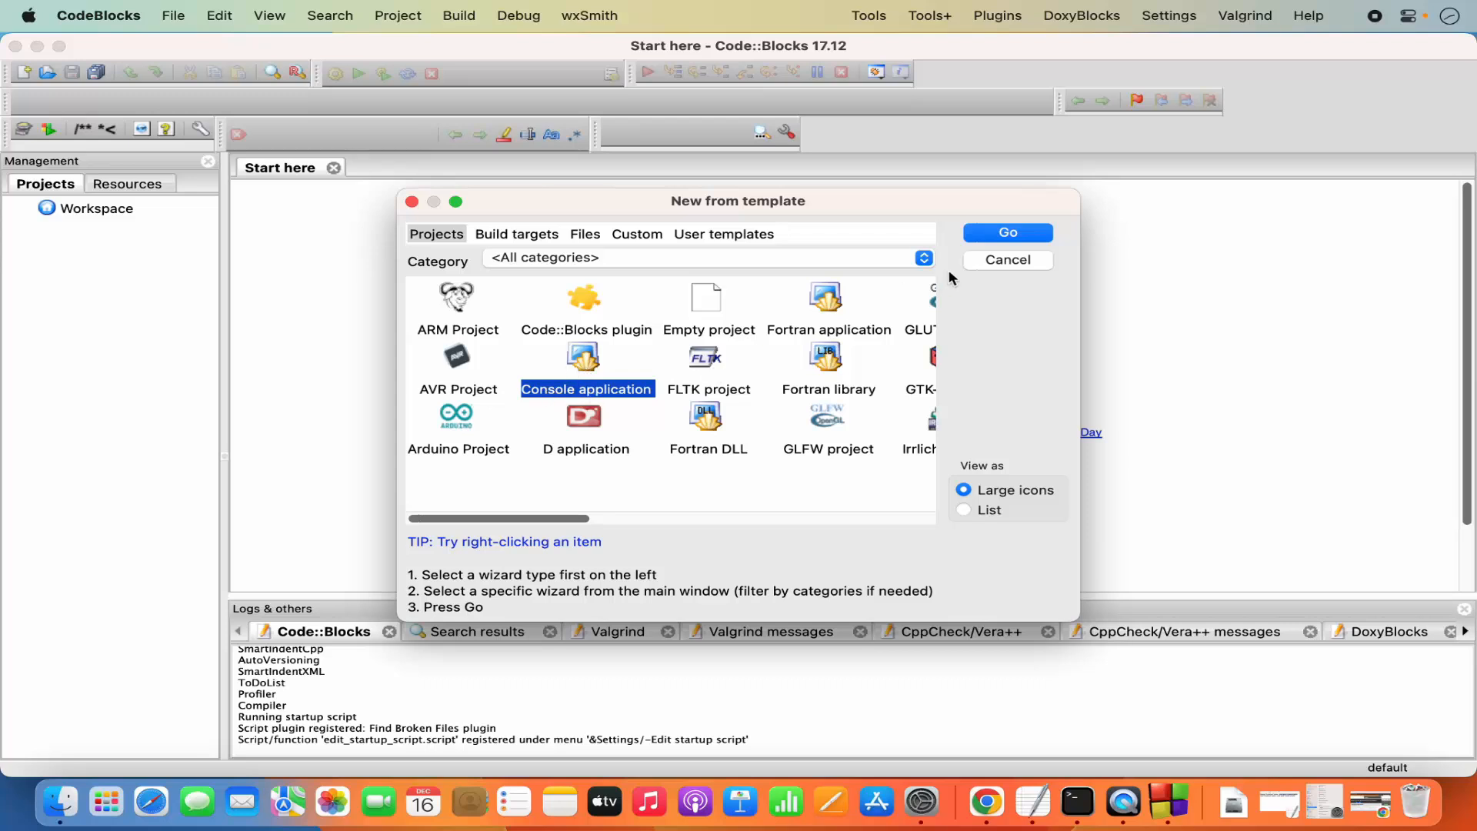
{"action": "left_click", "coordinate": [990, 235]}
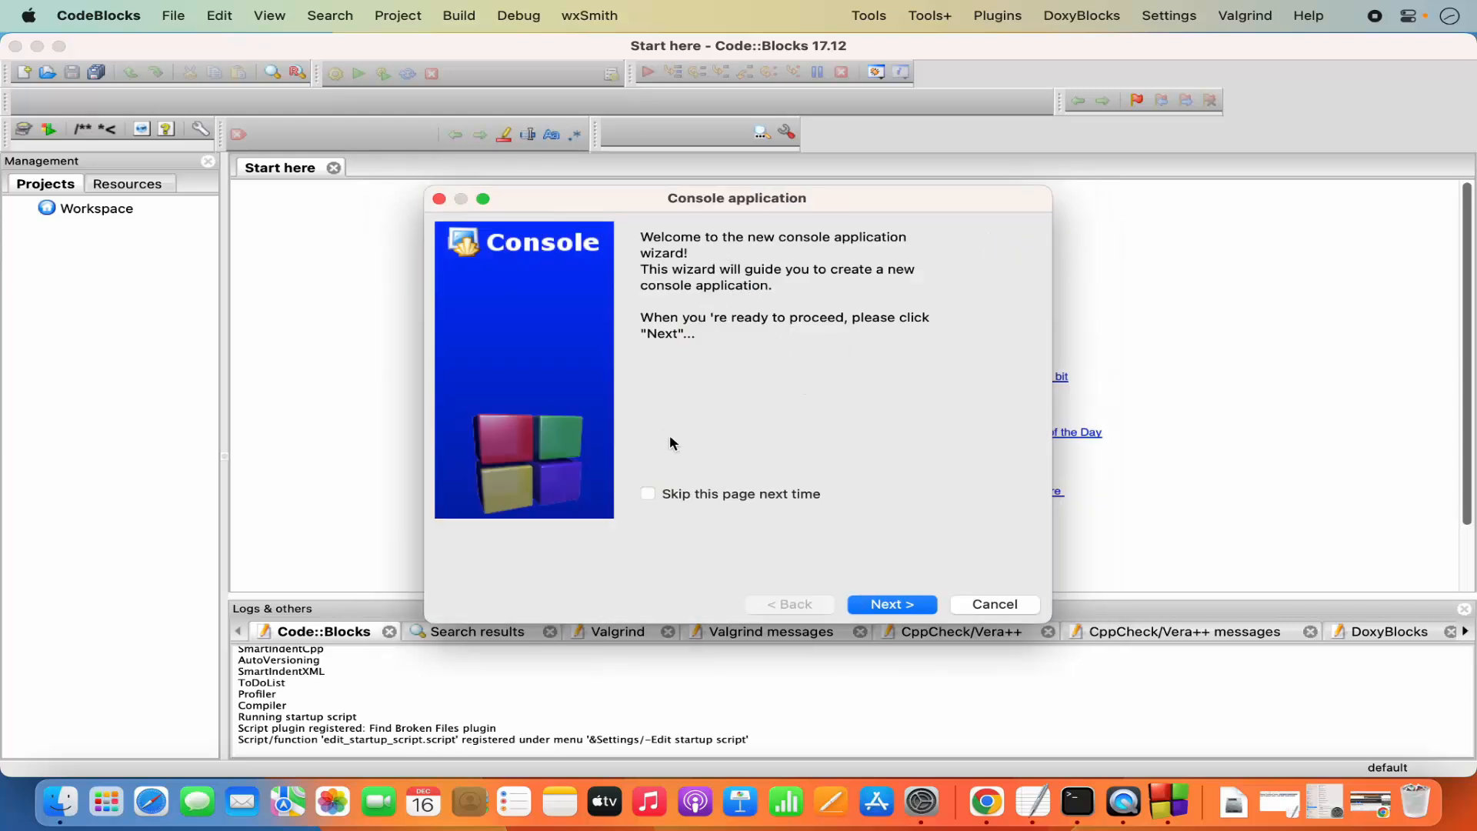
Step: Proceed past the wizard's welcome page and choose C++ as the project language
{"action": "left_click", "coordinate": [883, 607]}
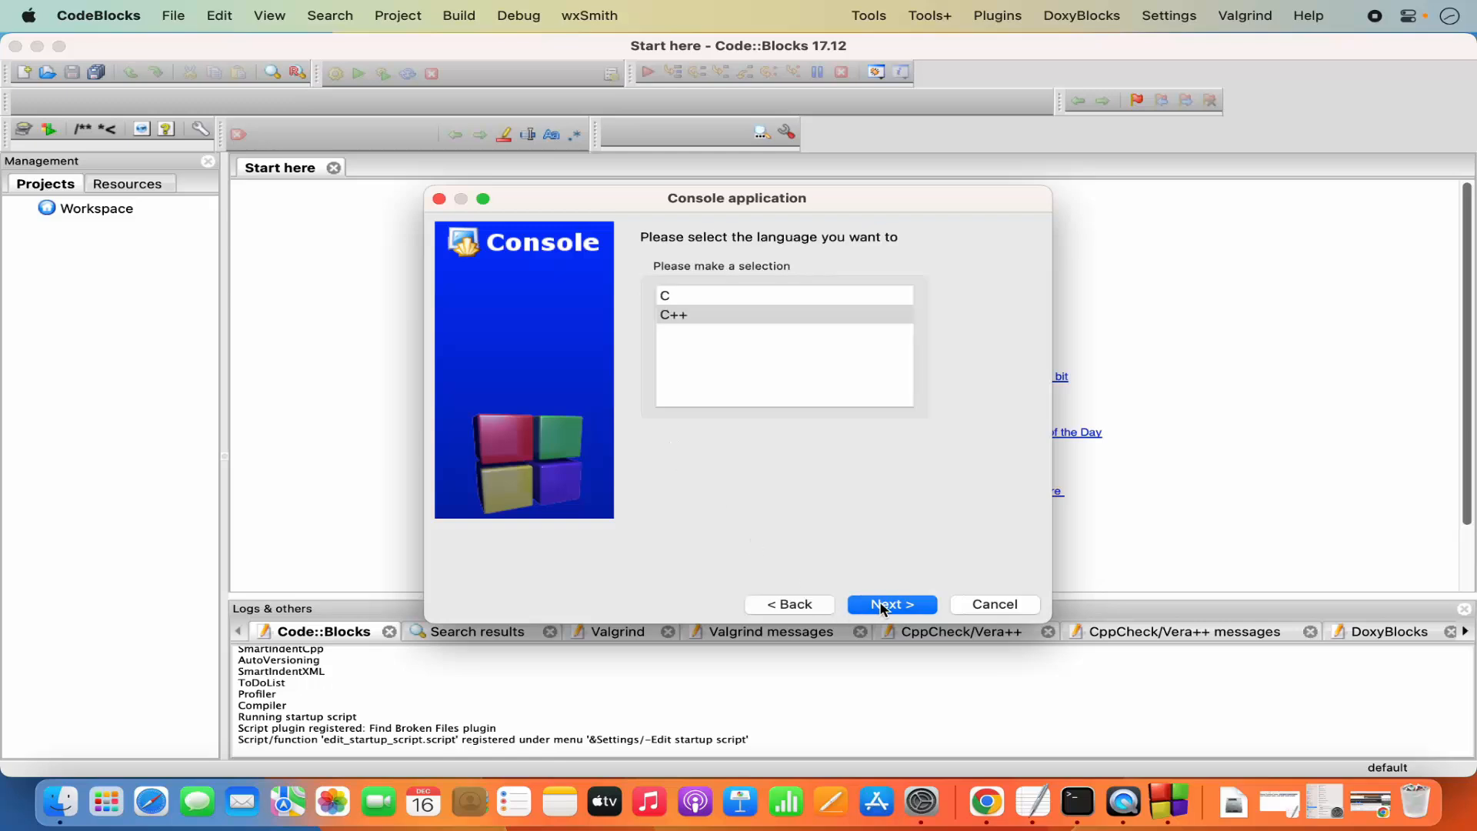
{"action": "left_click", "coordinate": [677, 316]}
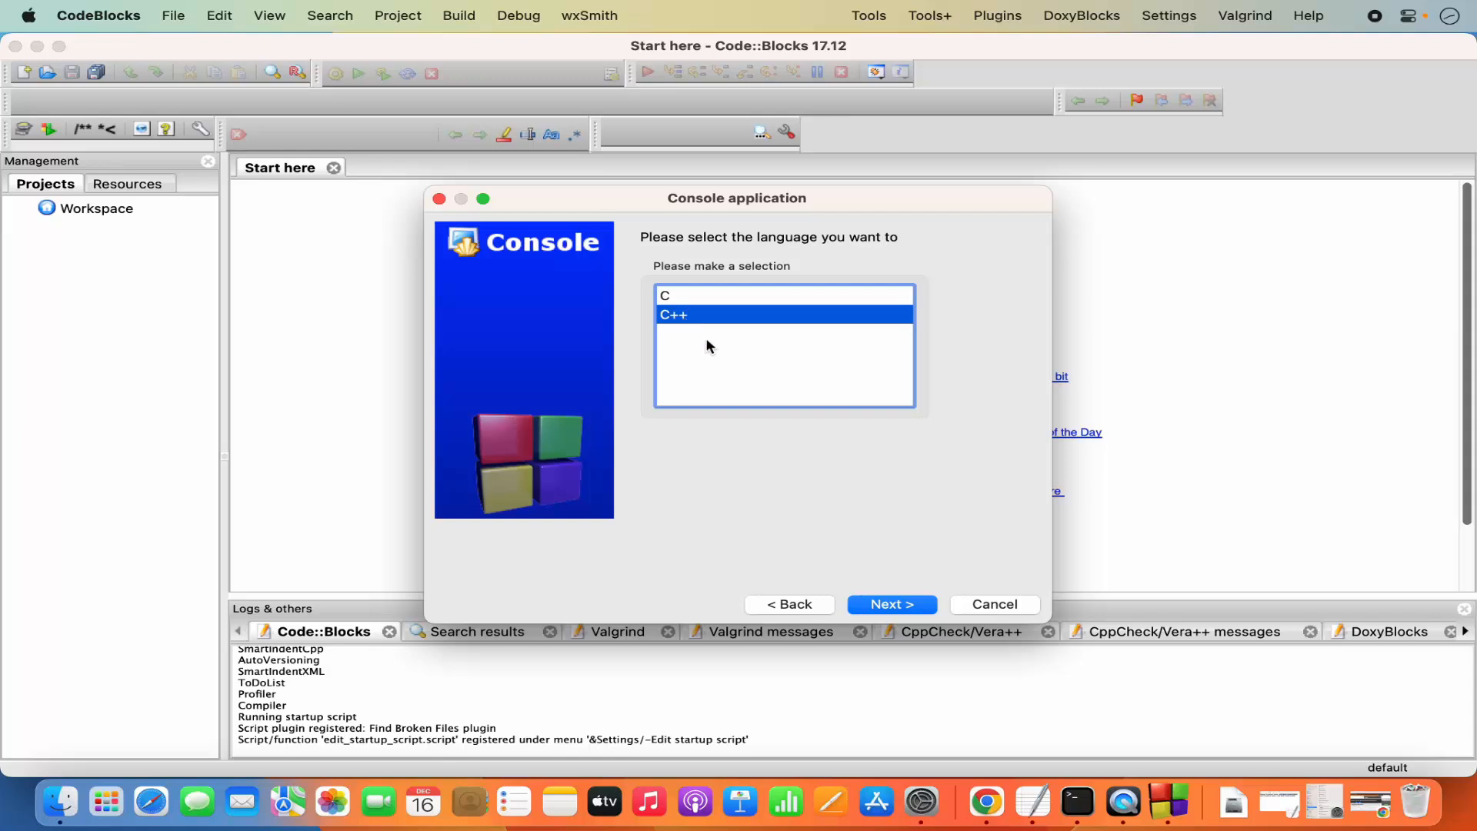
{"action": "left_click", "coordinate": [895, 608]}
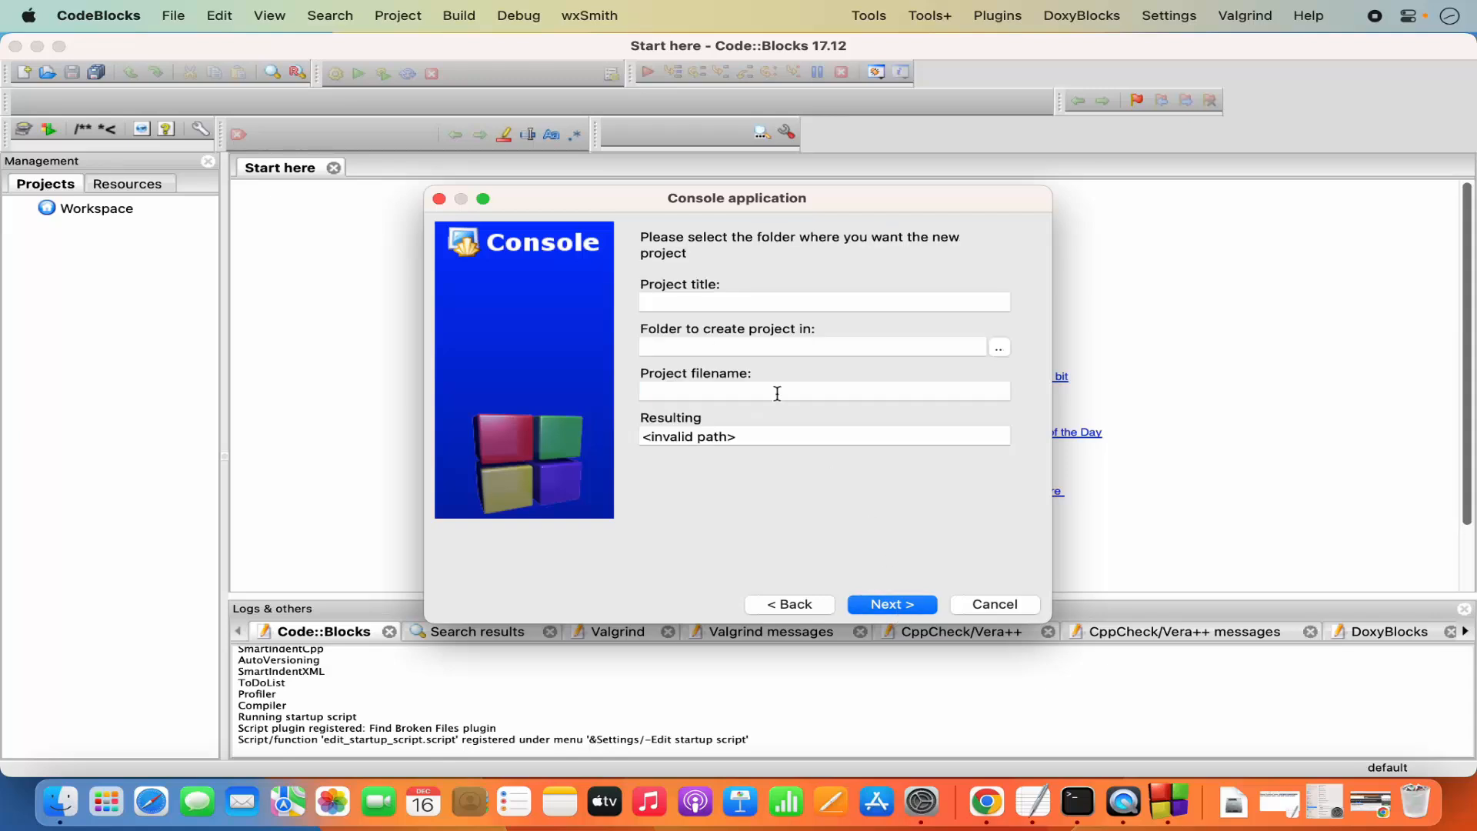
Step: Title the project HelloWorld and set the Documents folder as the location to create it in
{"action": "left_click", "coordinate": [706, 305]}
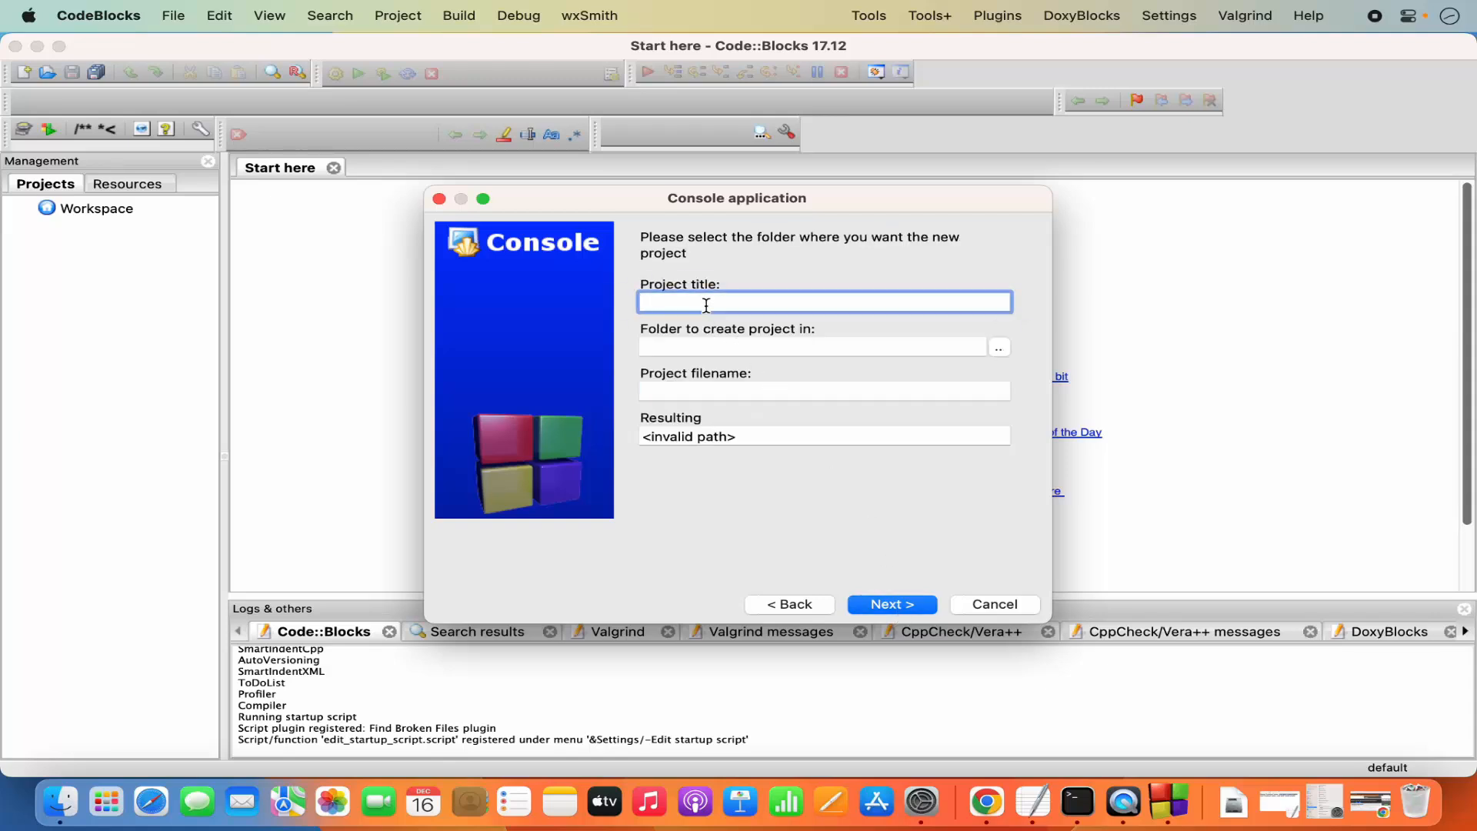
{"action": "type", "text": "HelloWorld"}
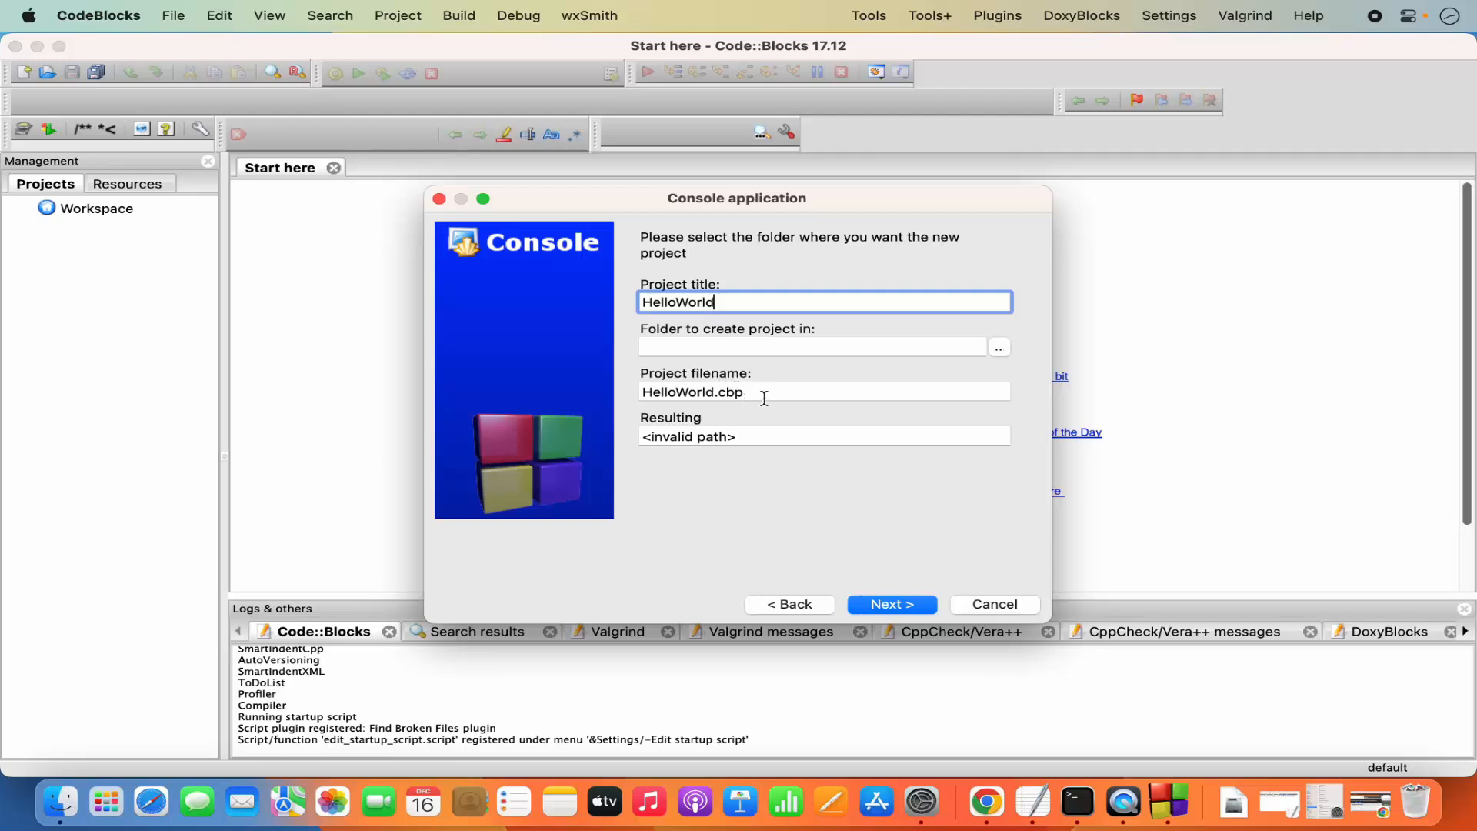
{"action": "left_click", "coordinate": [998, 349]}
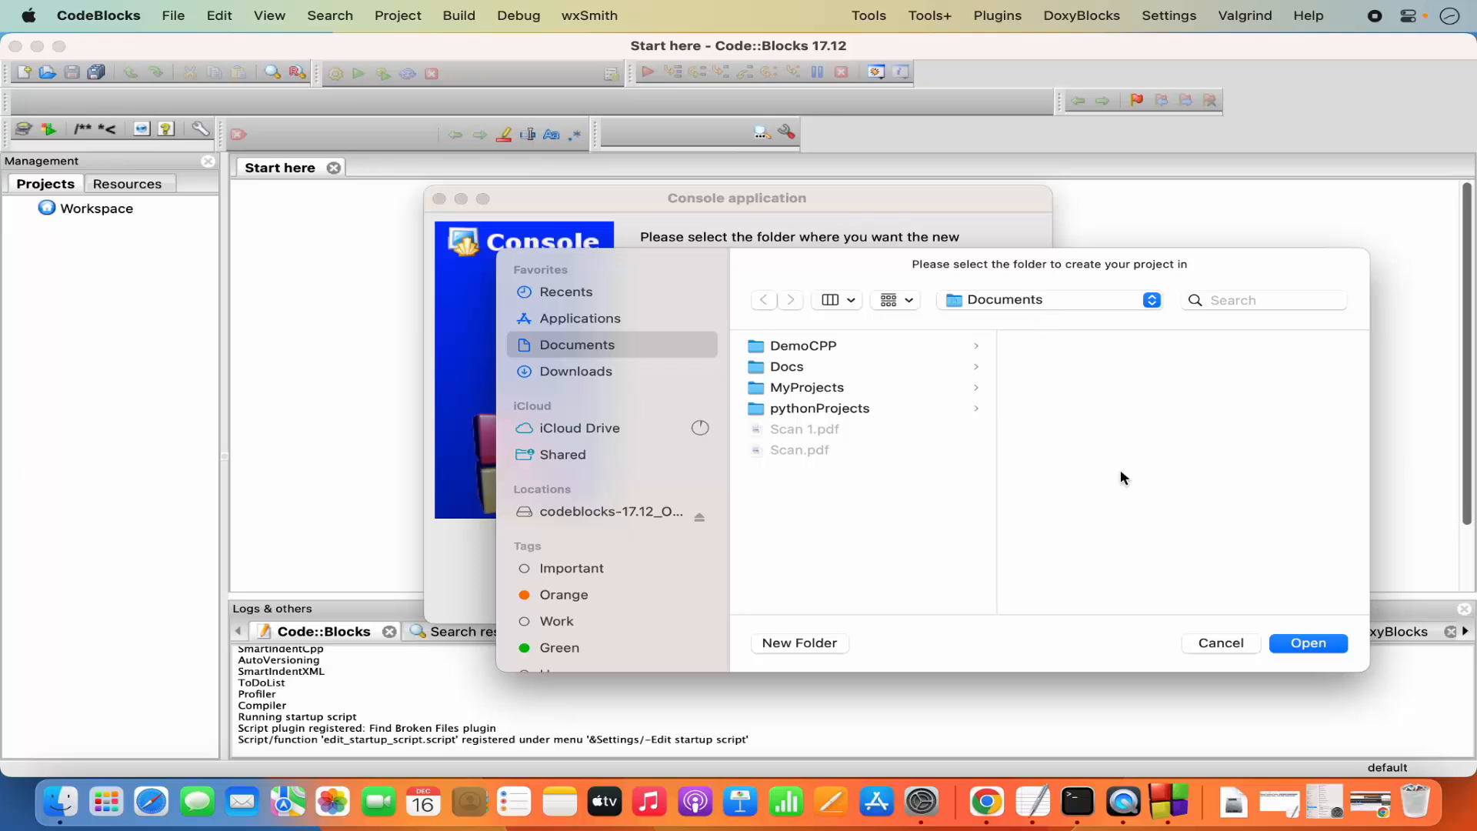
{"action": "left_click", "coordinate": [1308, 644]}
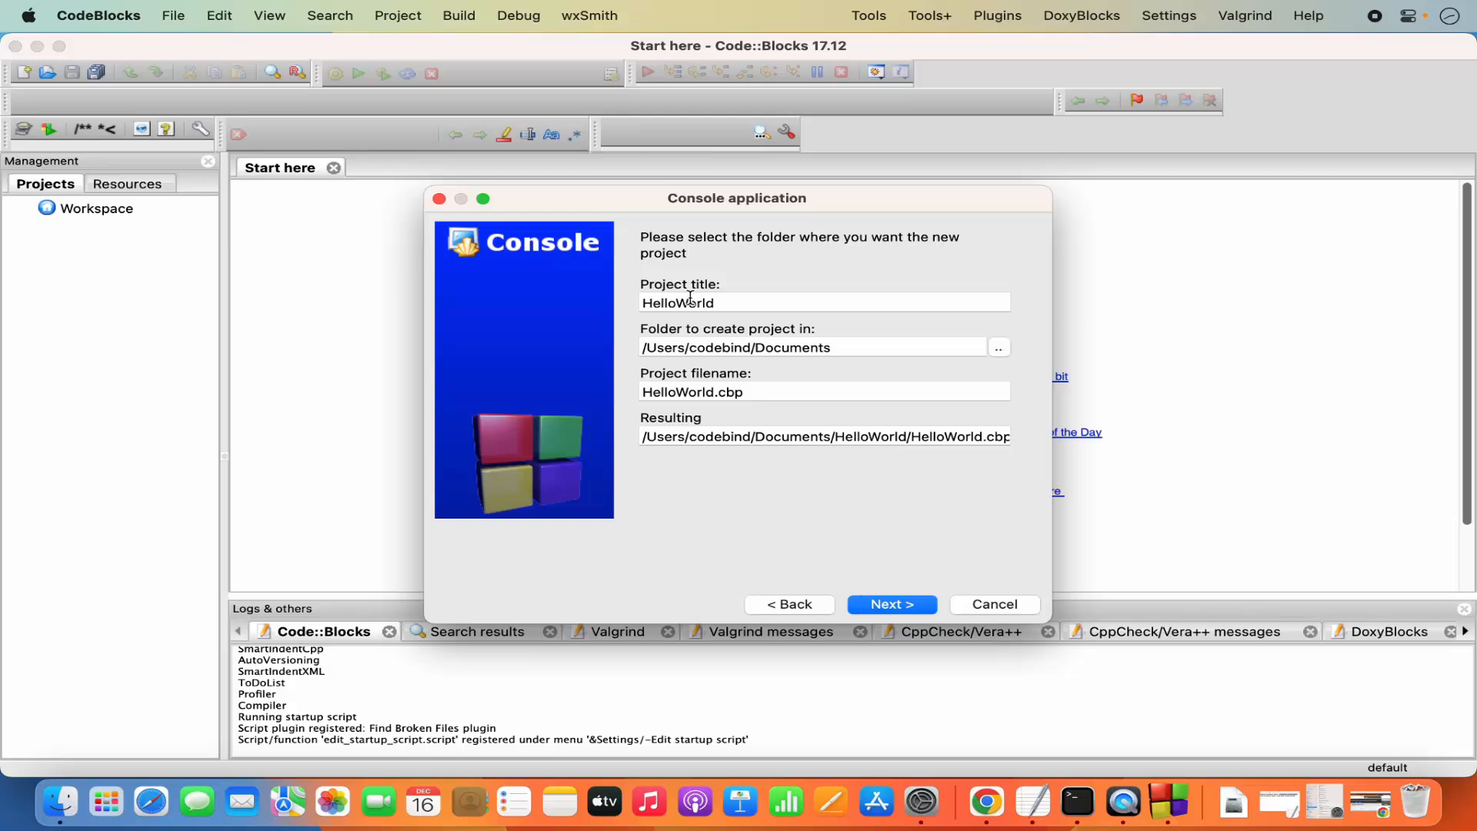
{"action": "left_click", "coordinate": [891, 605]}
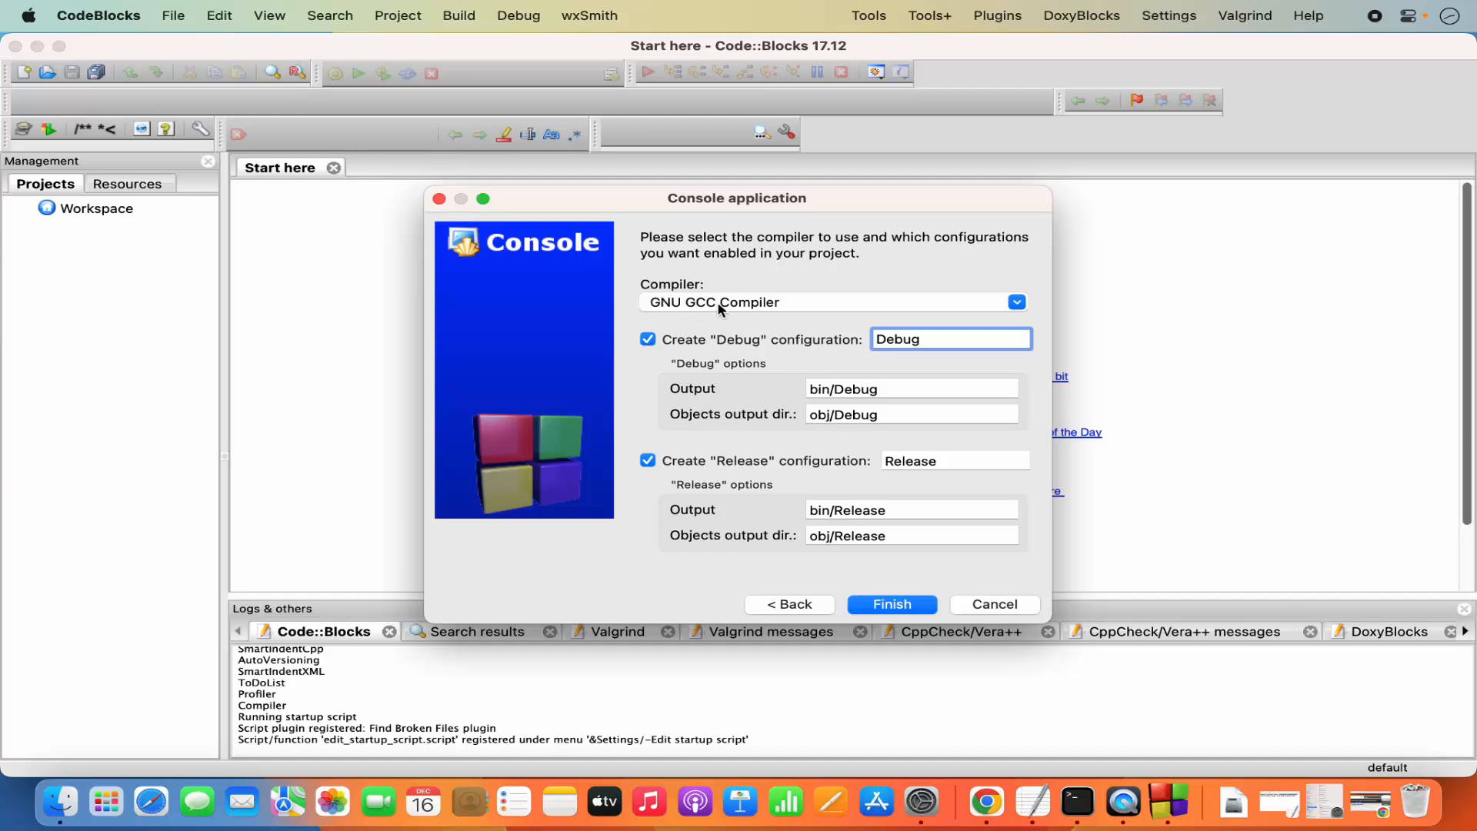
Step: Review the compiler choices, keep GNU GCC Compiler with the Debug and Release configurations, and finish creating the project
{"action": "left_click", "coordinate": [1016, 304]}
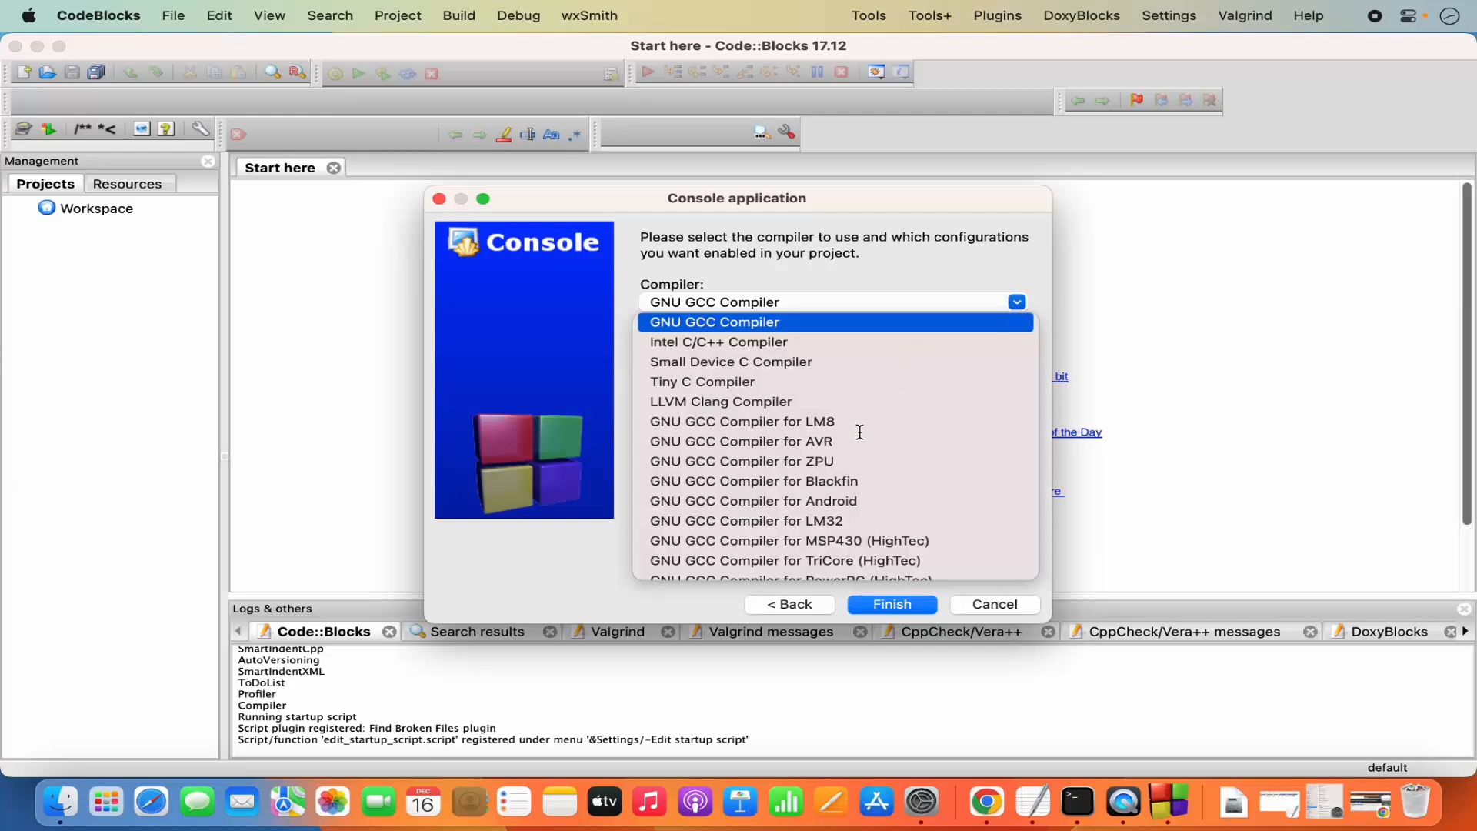
{"action": "left_click", "coordinate": [868, 291]}
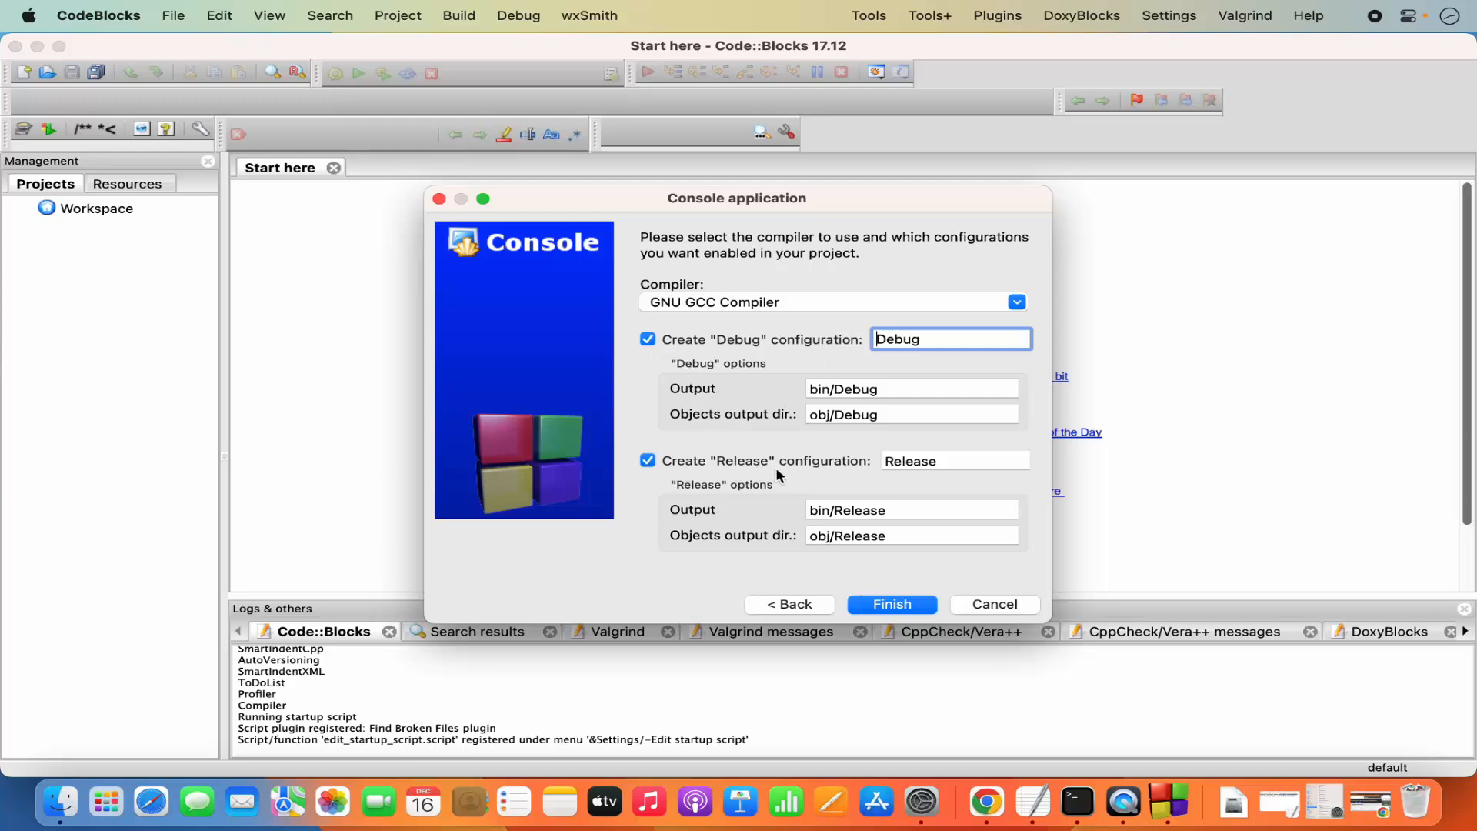
{"action": "left_click", "coordinate": [877, 605]}
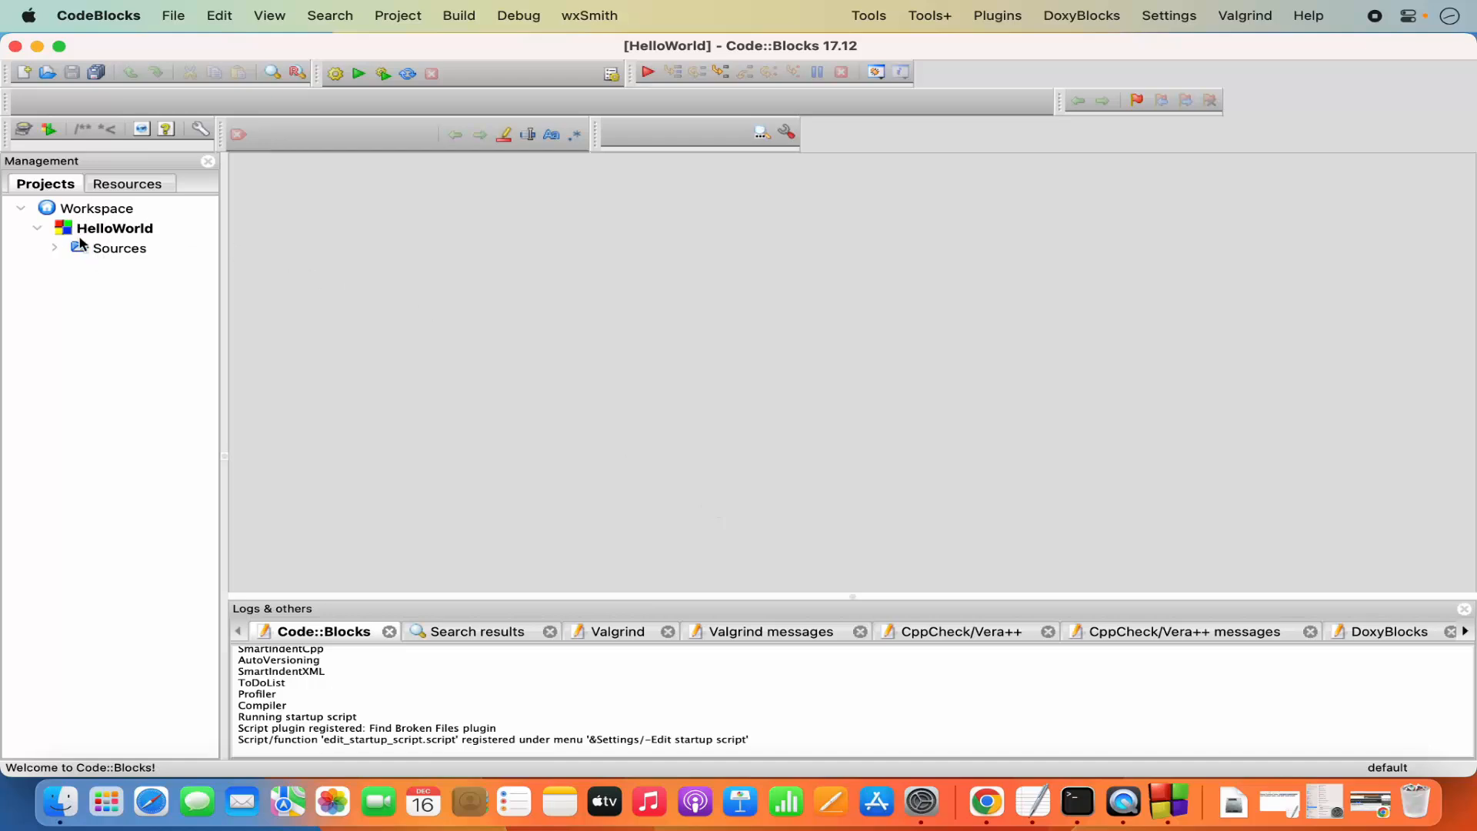
Step: Try to open the source file under the HelloWorld project's Sources folder, and ignore the crash report
{"action": "left_click", "coordinate": [55, 248]}
{"action": "double_click", "coordinate": [133, 271]}
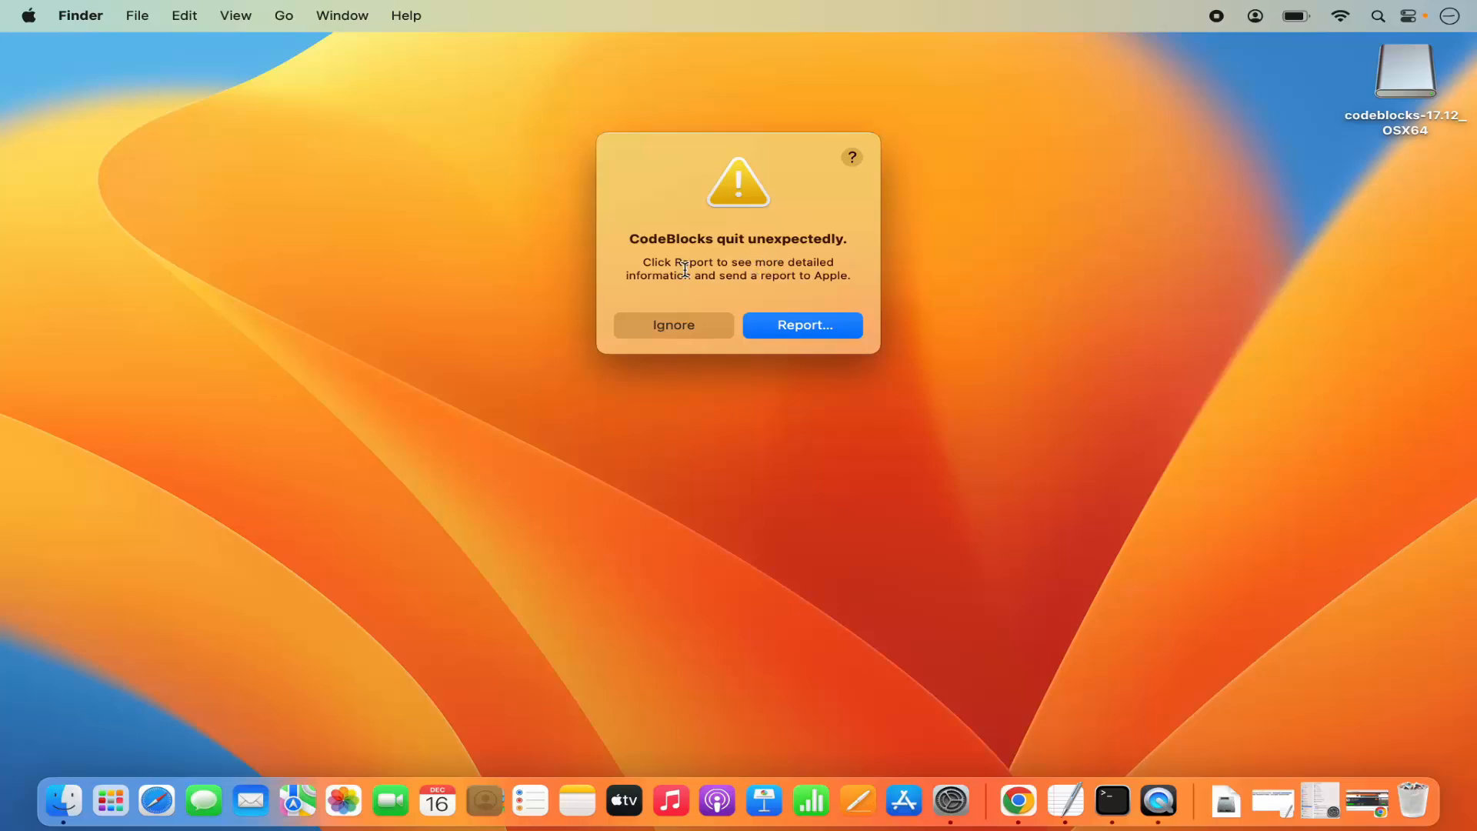
{"action": "left_click", "coordinate": [978, 439]}
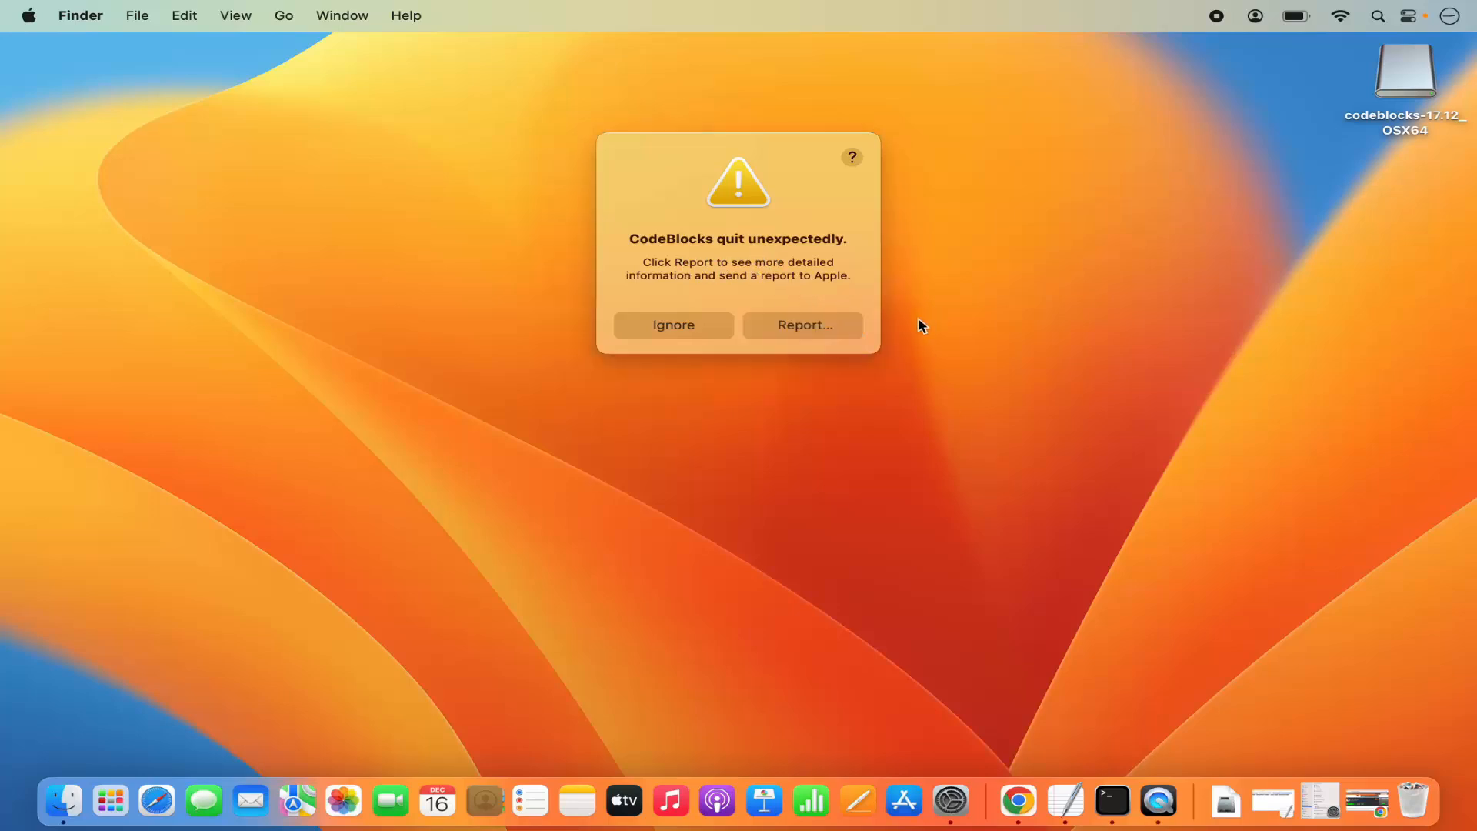
{"action": "left_click", "coordinate": [664, 330]}
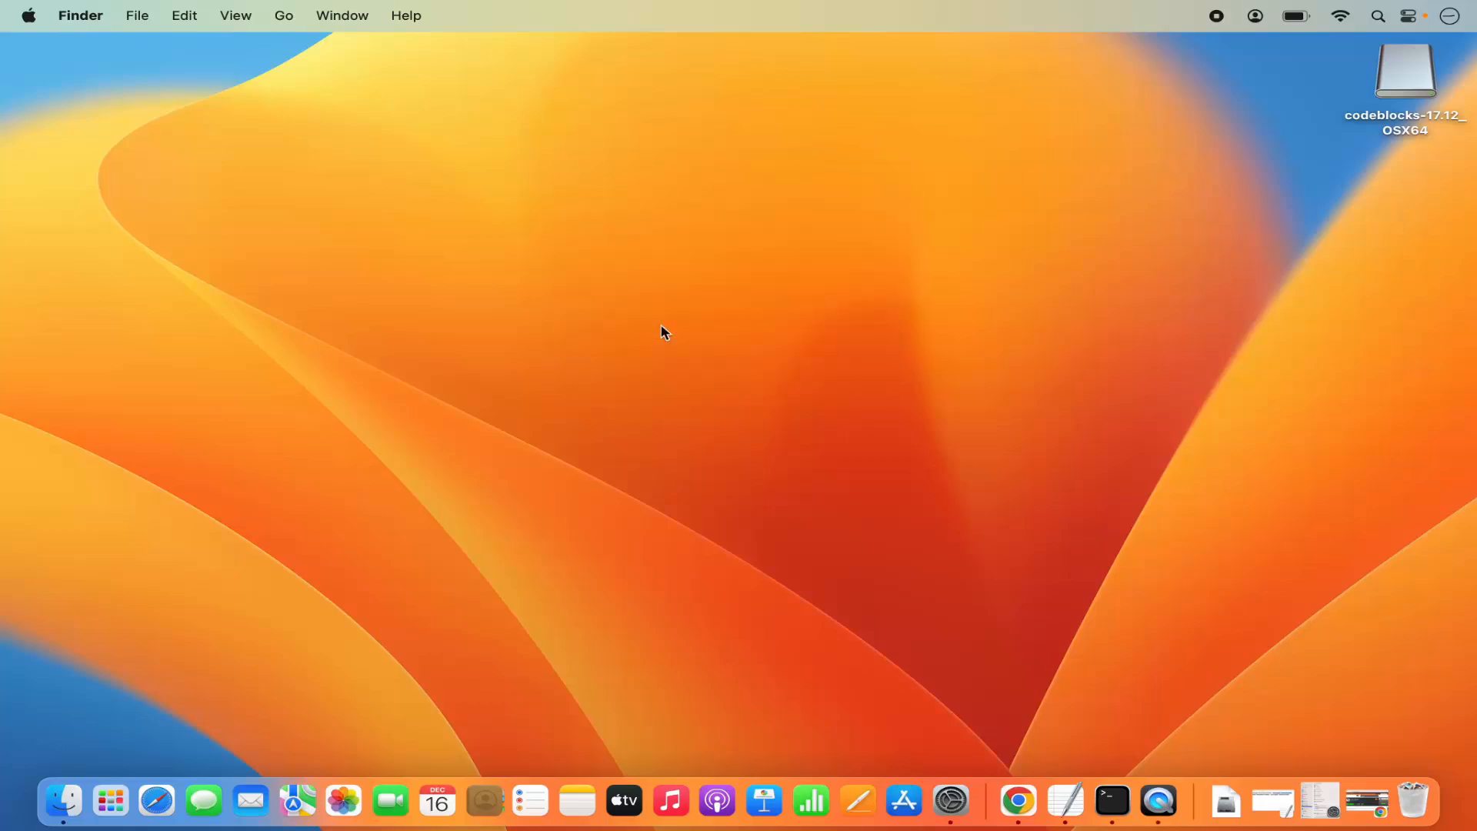
Step: Launch CodeBlocks again, accept the compiler auto-detection with GNU GCC Compiler as default, and enlarge the main window to fill the screen
{"action": "left_click", "coordinate": [113, 803]}
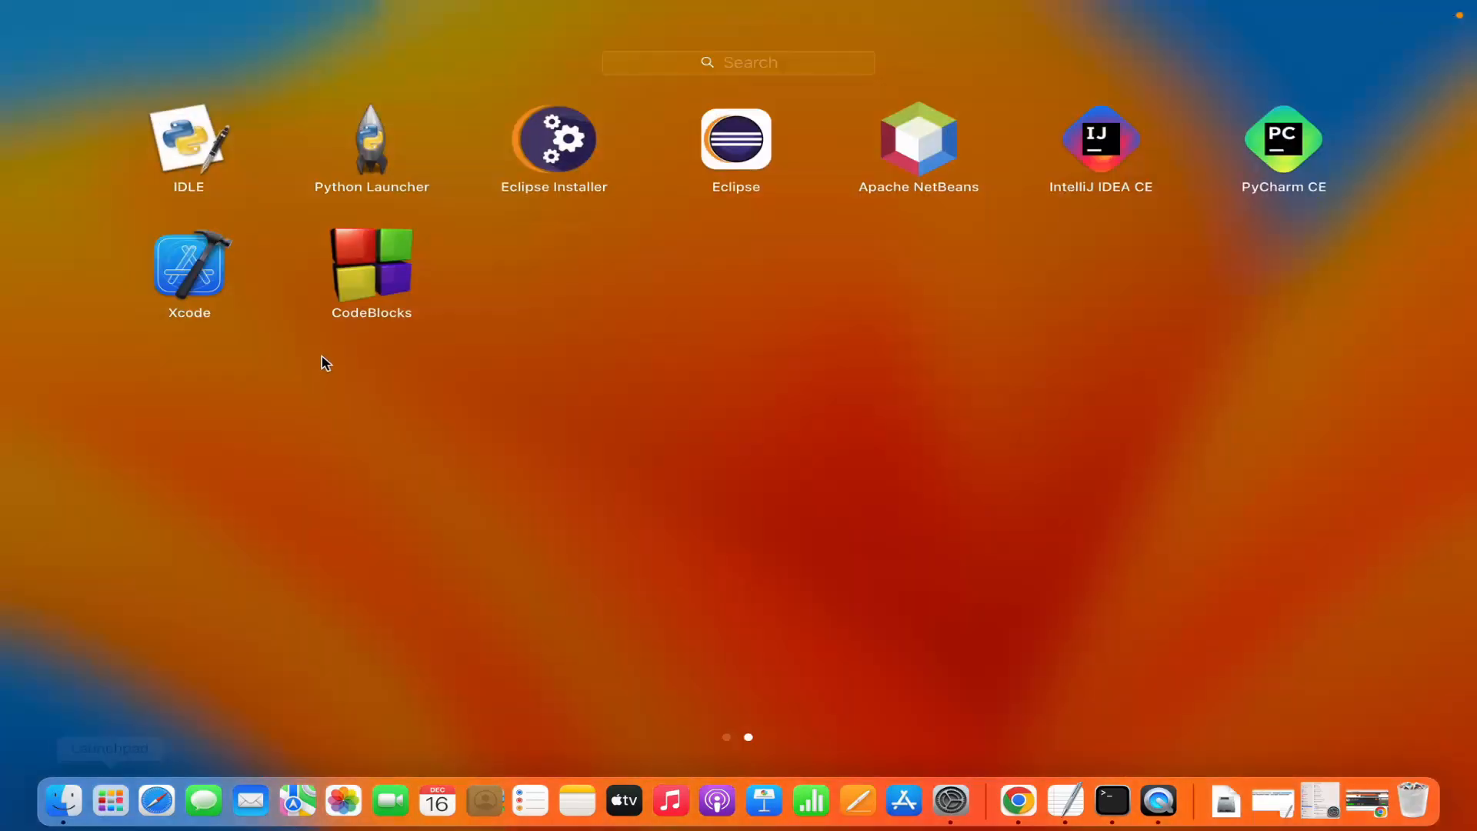
{"action": "left_click", "coordinate": [374, 298]}
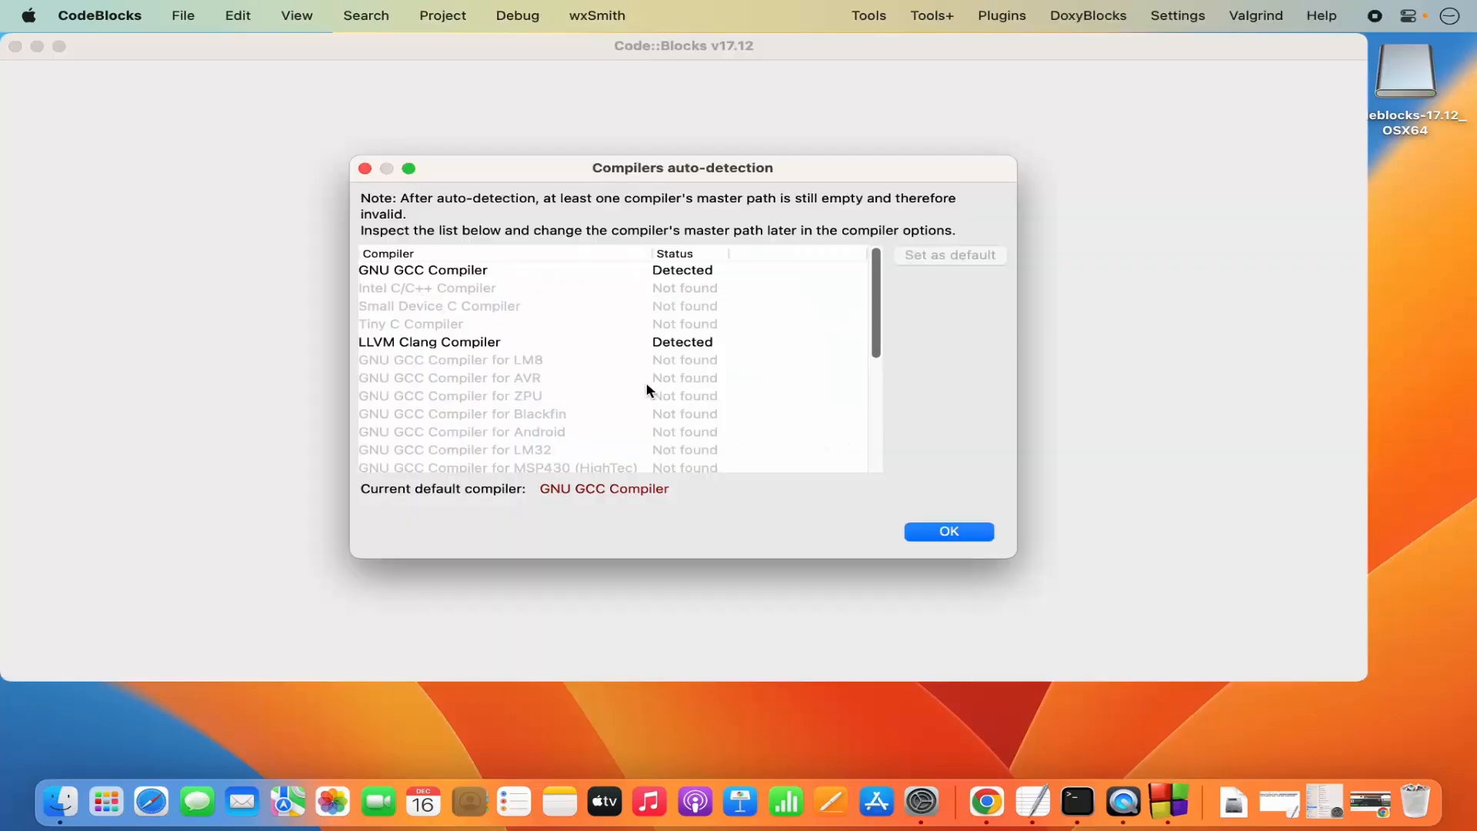
{"action": "left_click", "coordinate": [962, 534]}
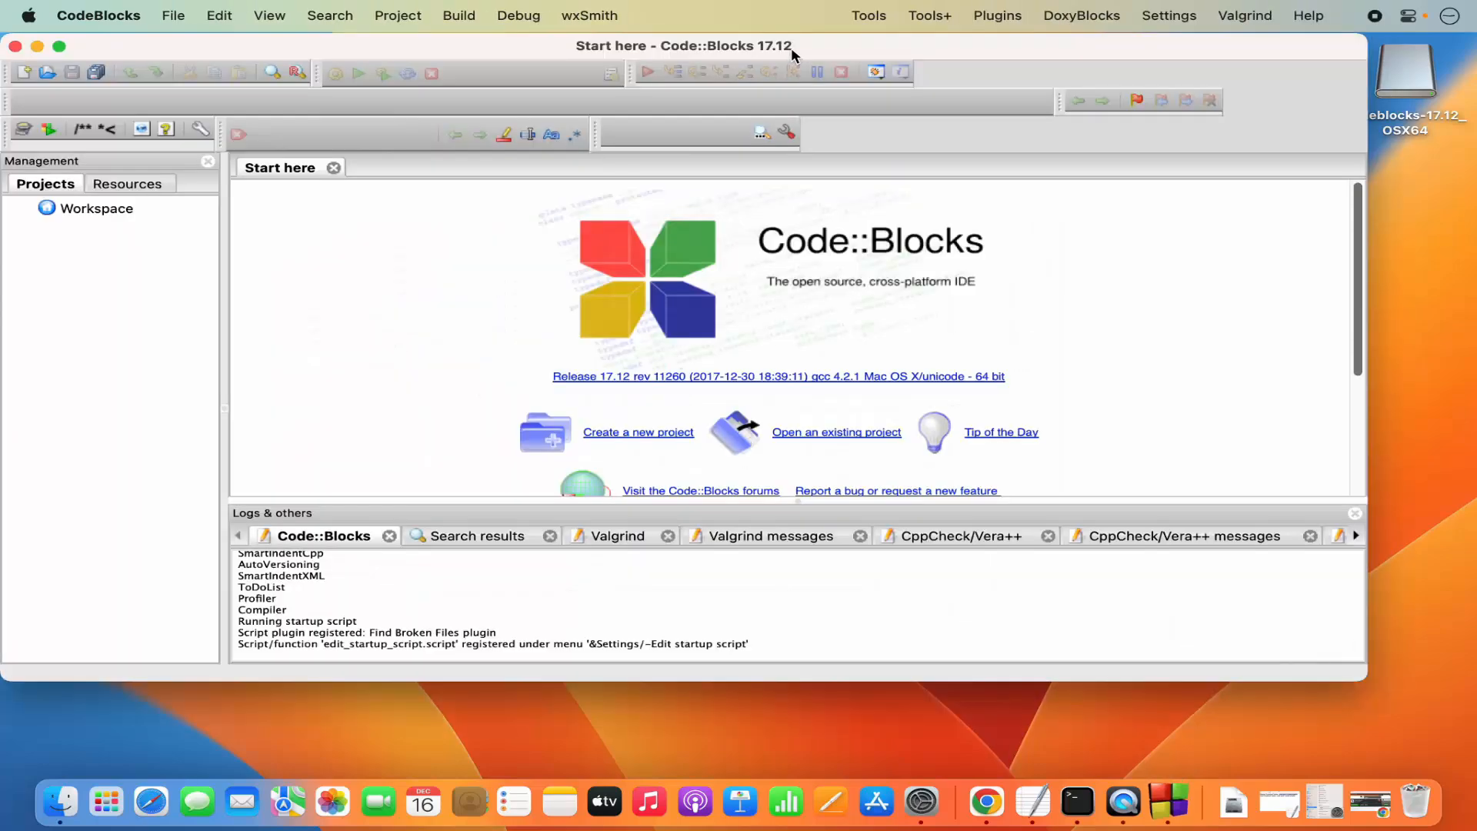
{"action": "double_click", "coordinate": [791, 48]}
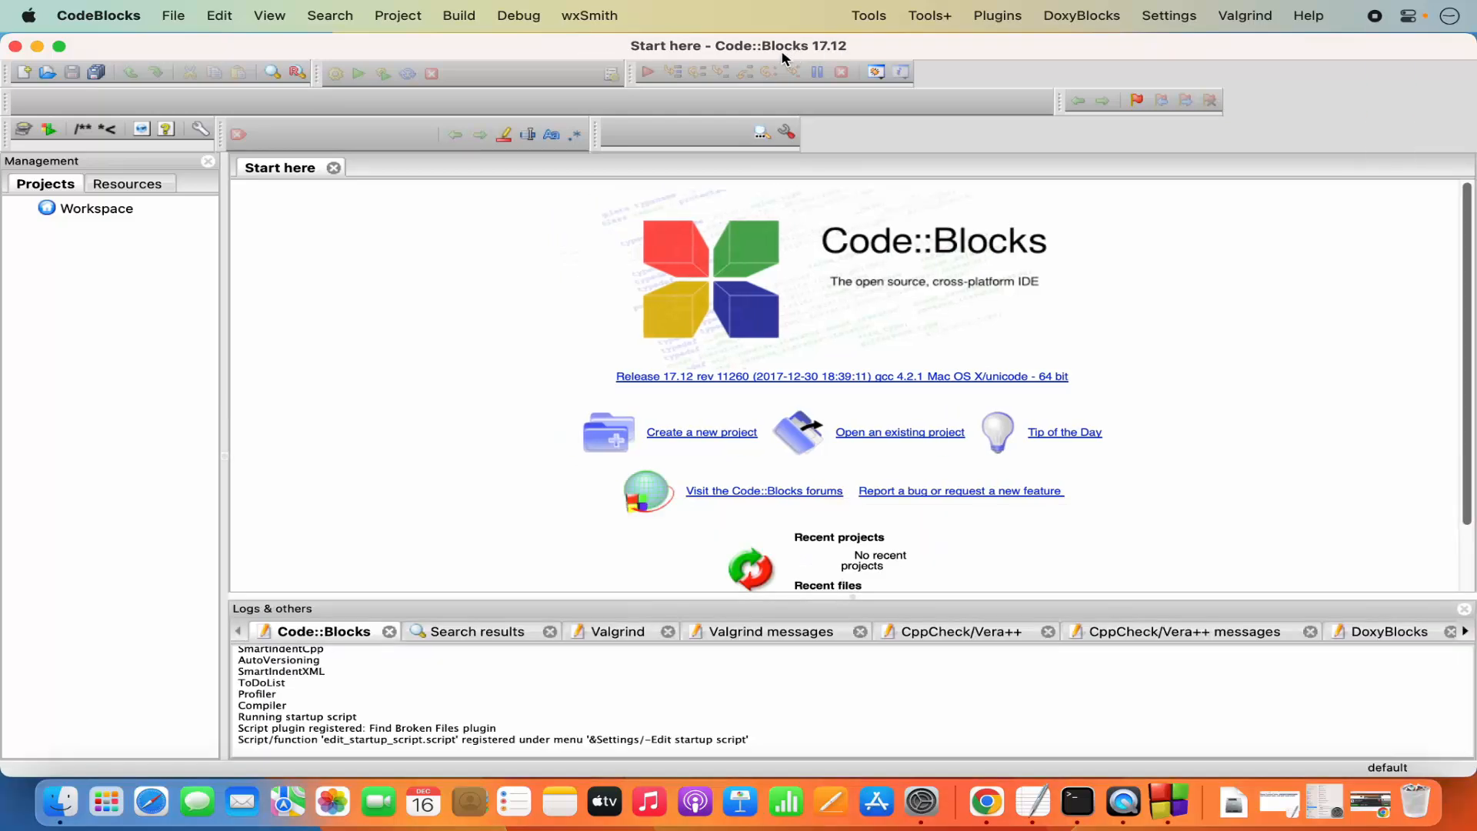
Step: Disable the Code completion plugin in the plugin manager and close the manager
{"action": "left_click", "coordinate": [993, 20]}
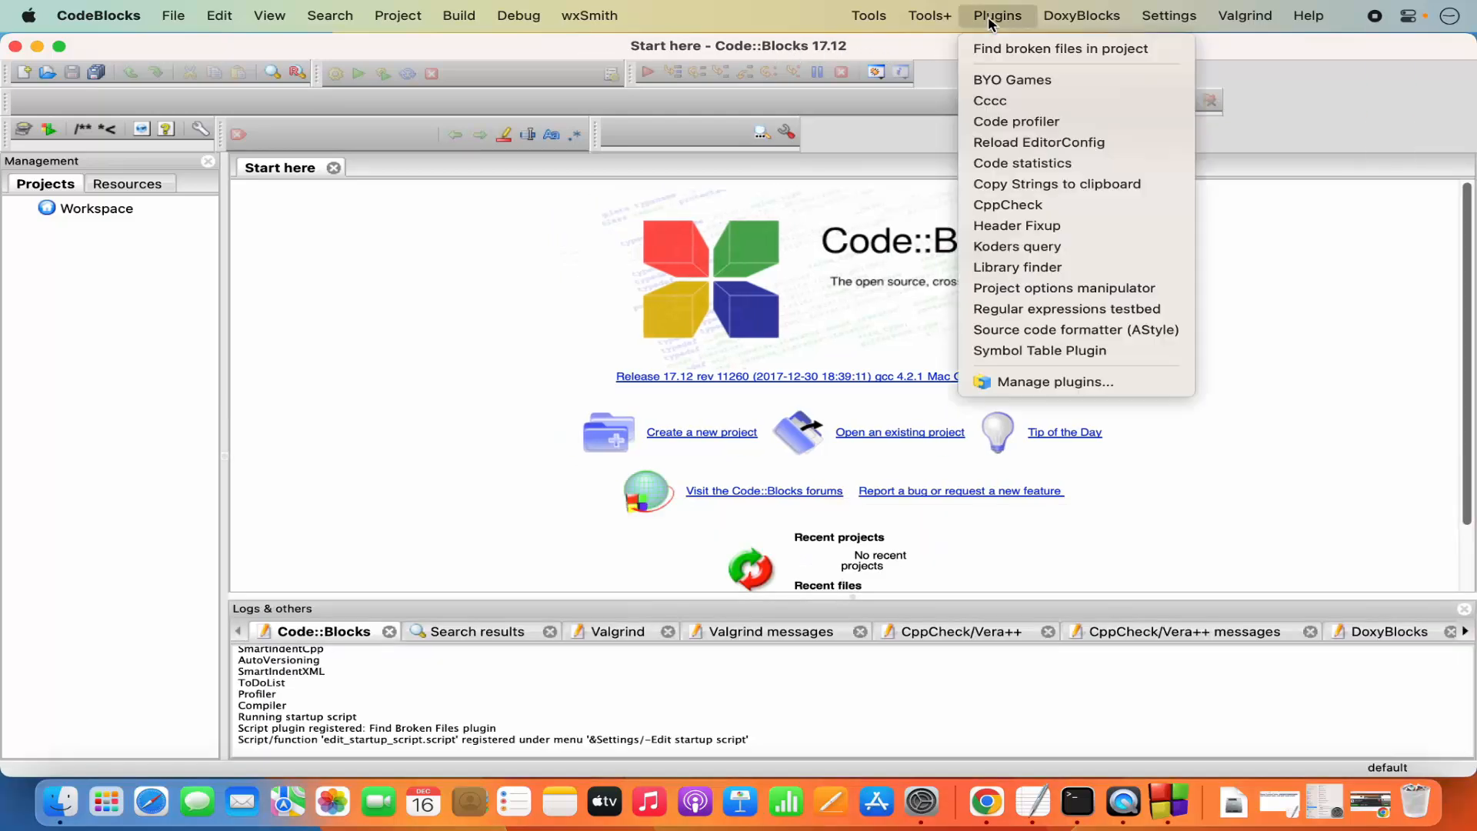
{"action": "left_click", "coordinate": [1022, 383]}
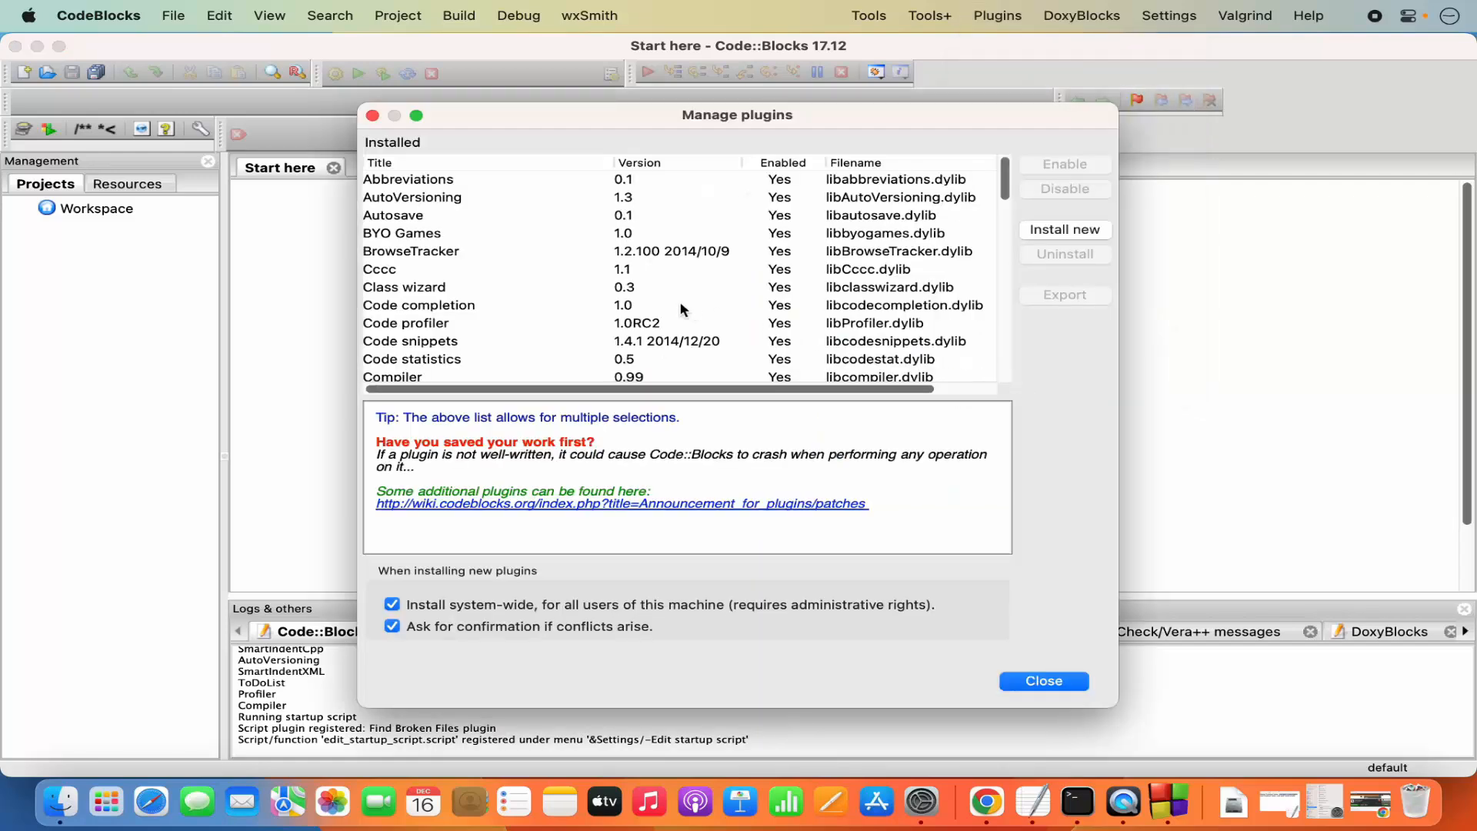
{"action": "left_click", "coordinate": [433, 308]}
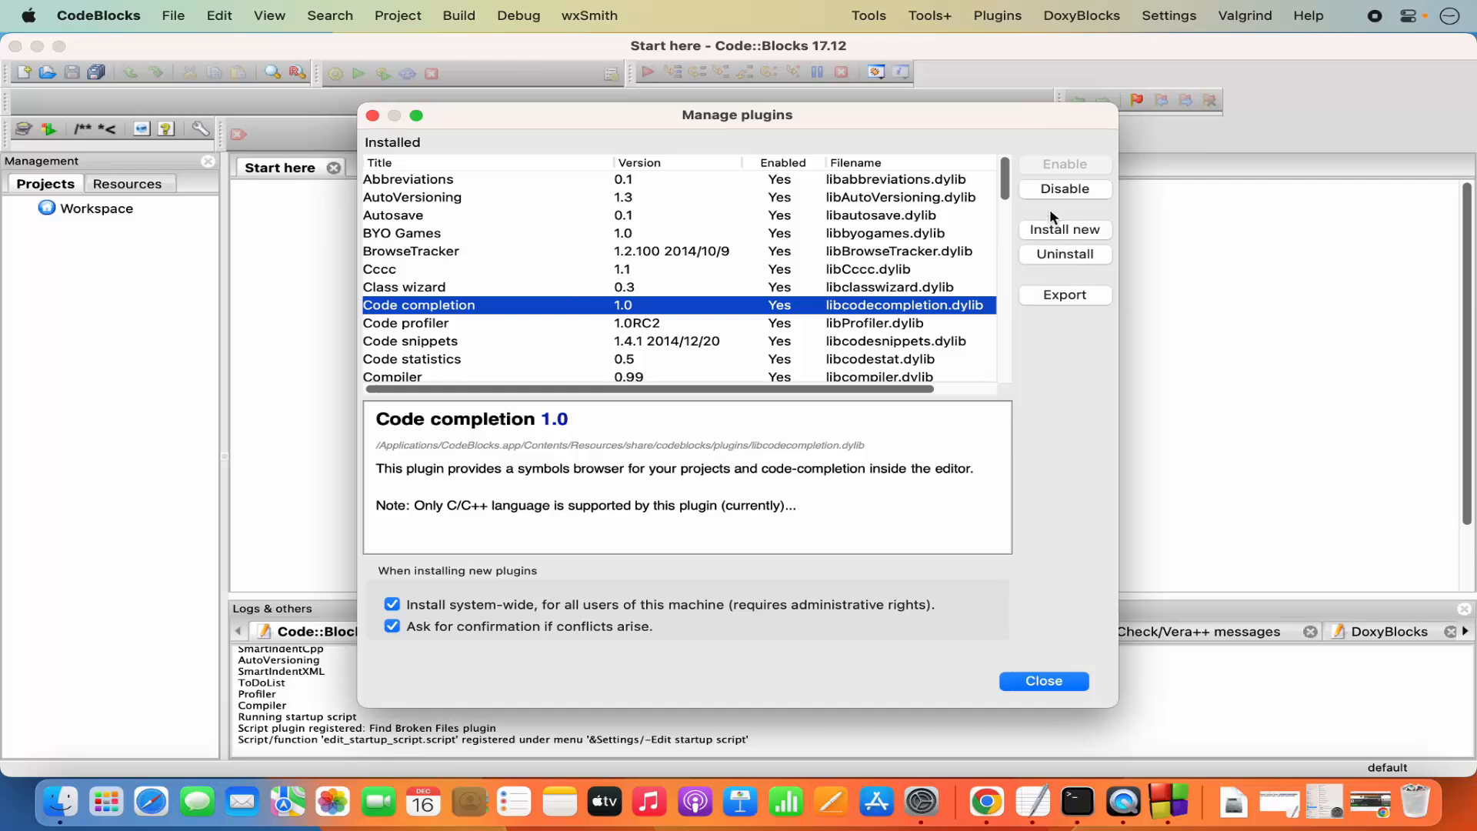
{"action": "left_click", "coordinate": [1060, 191]}
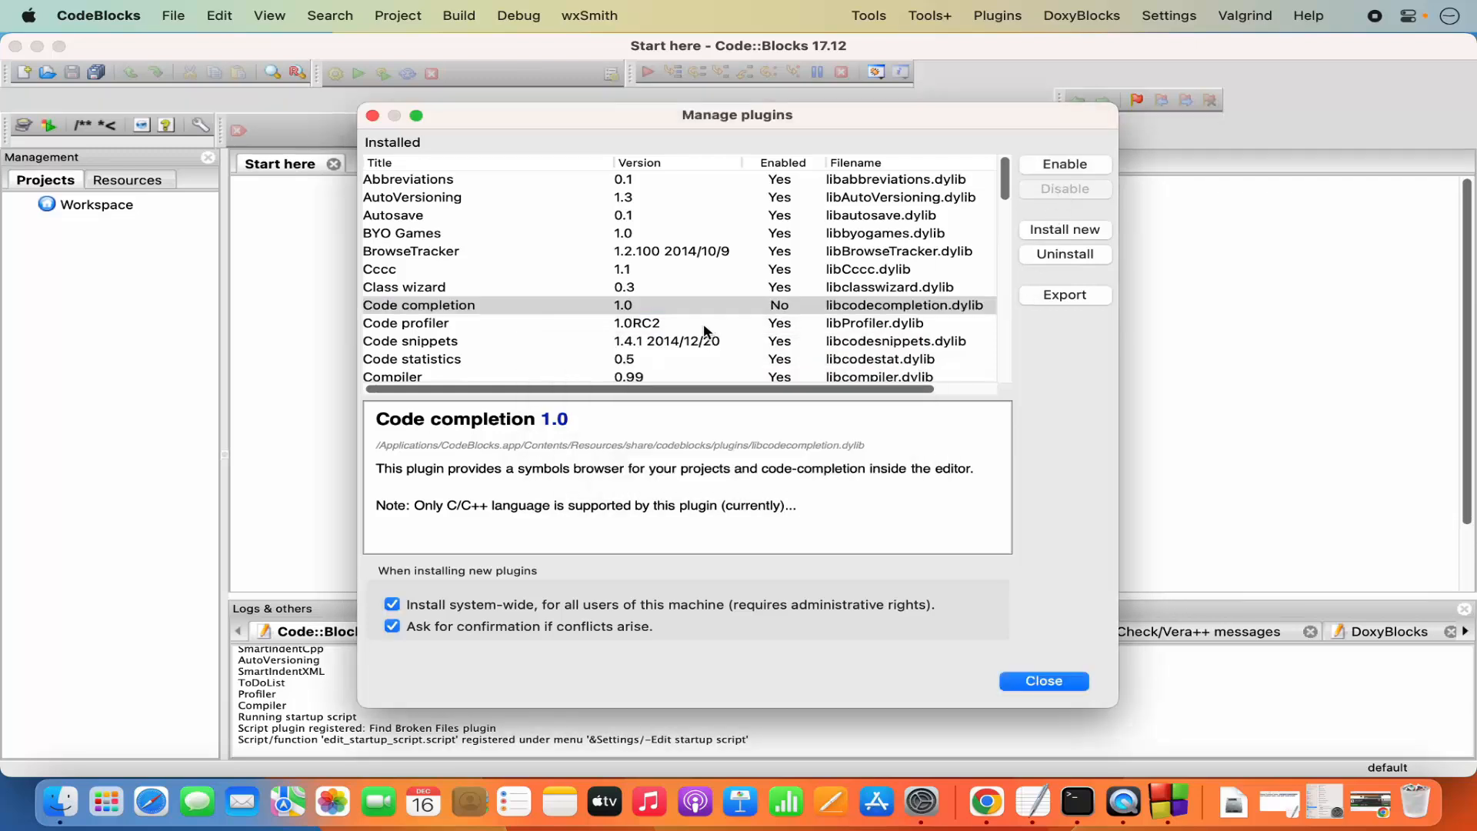
{"action": "left_click", "coordinate": [492, 323]}
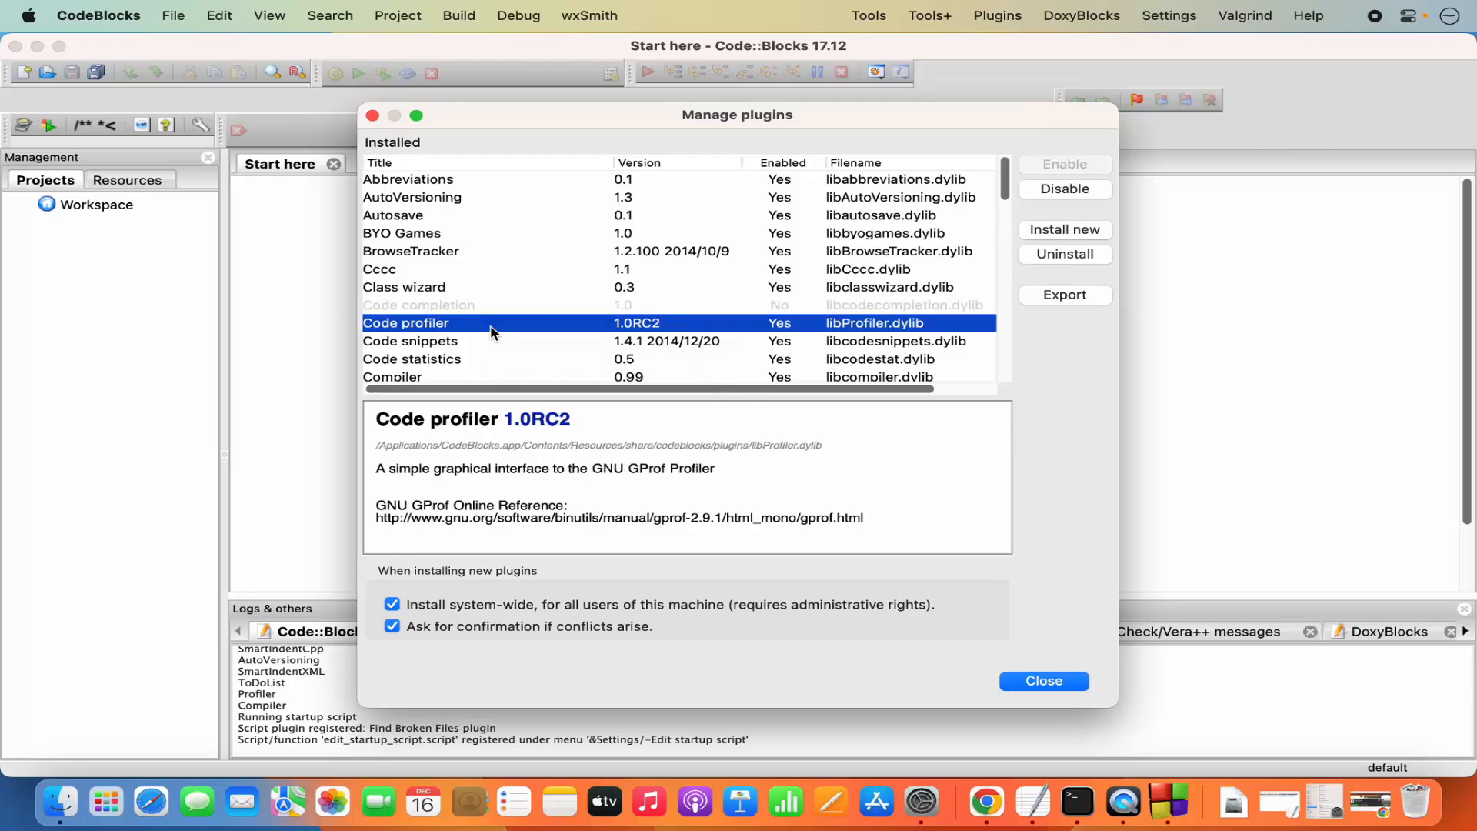
{"action": "left_click", "coordinate": [456, 306]}
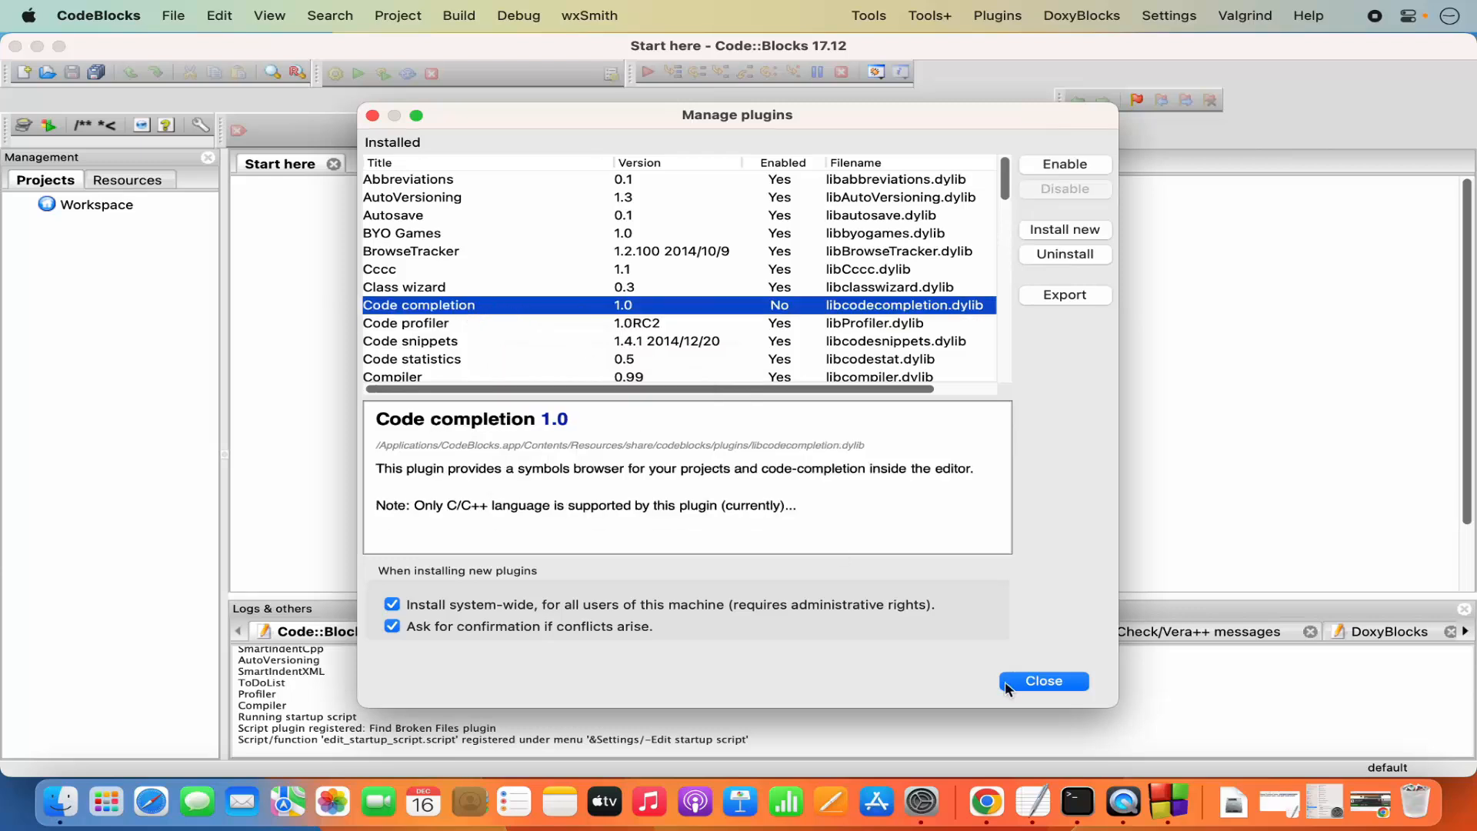
{"action": "left_click", "coordinate": [1021, 684]}
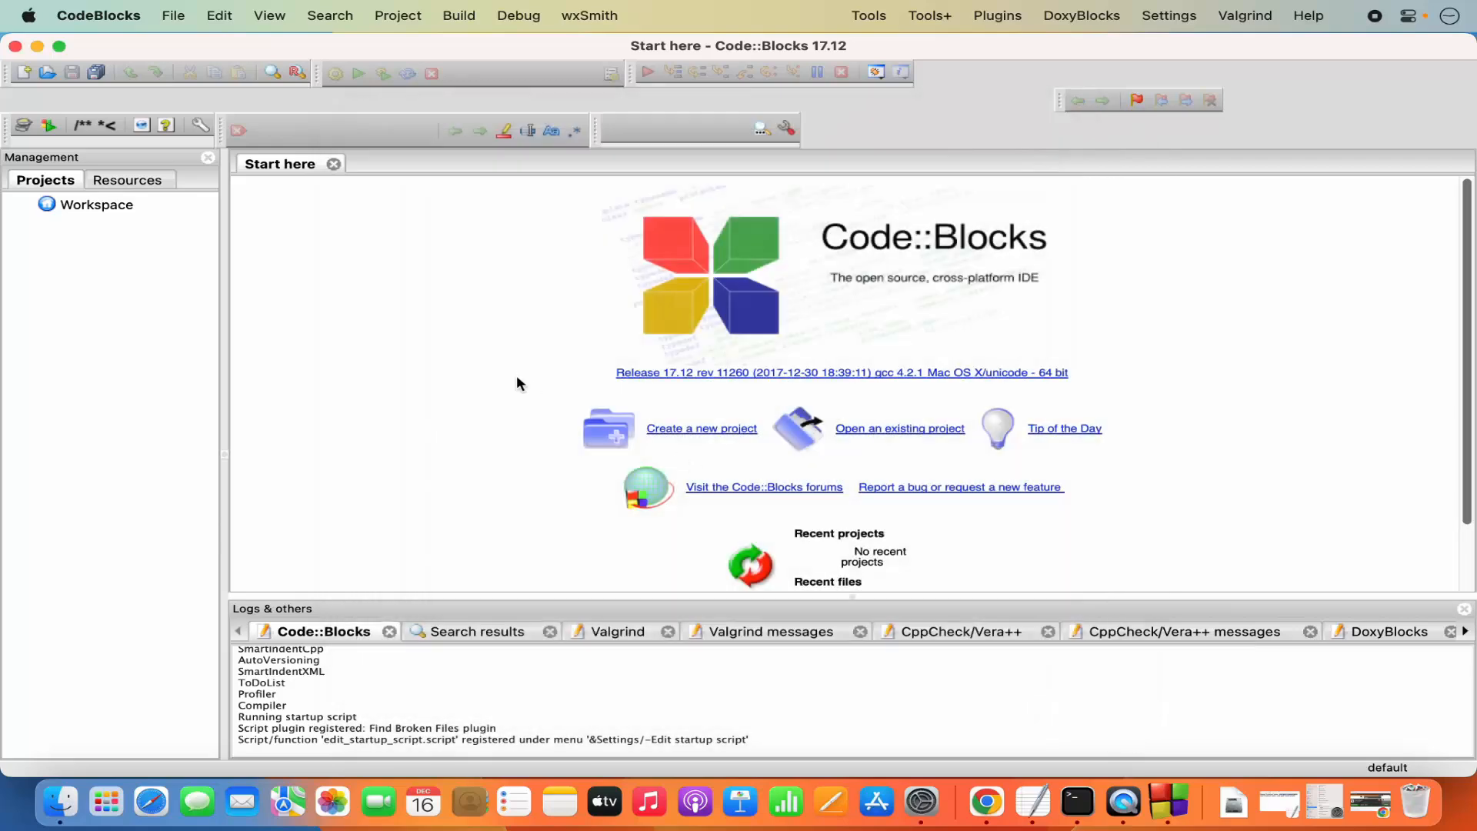
Step: Open the existing project file HelloWorld.cbp from the HelloWorld folder
{"action": "left_click", "coordinate": [179, 15]}
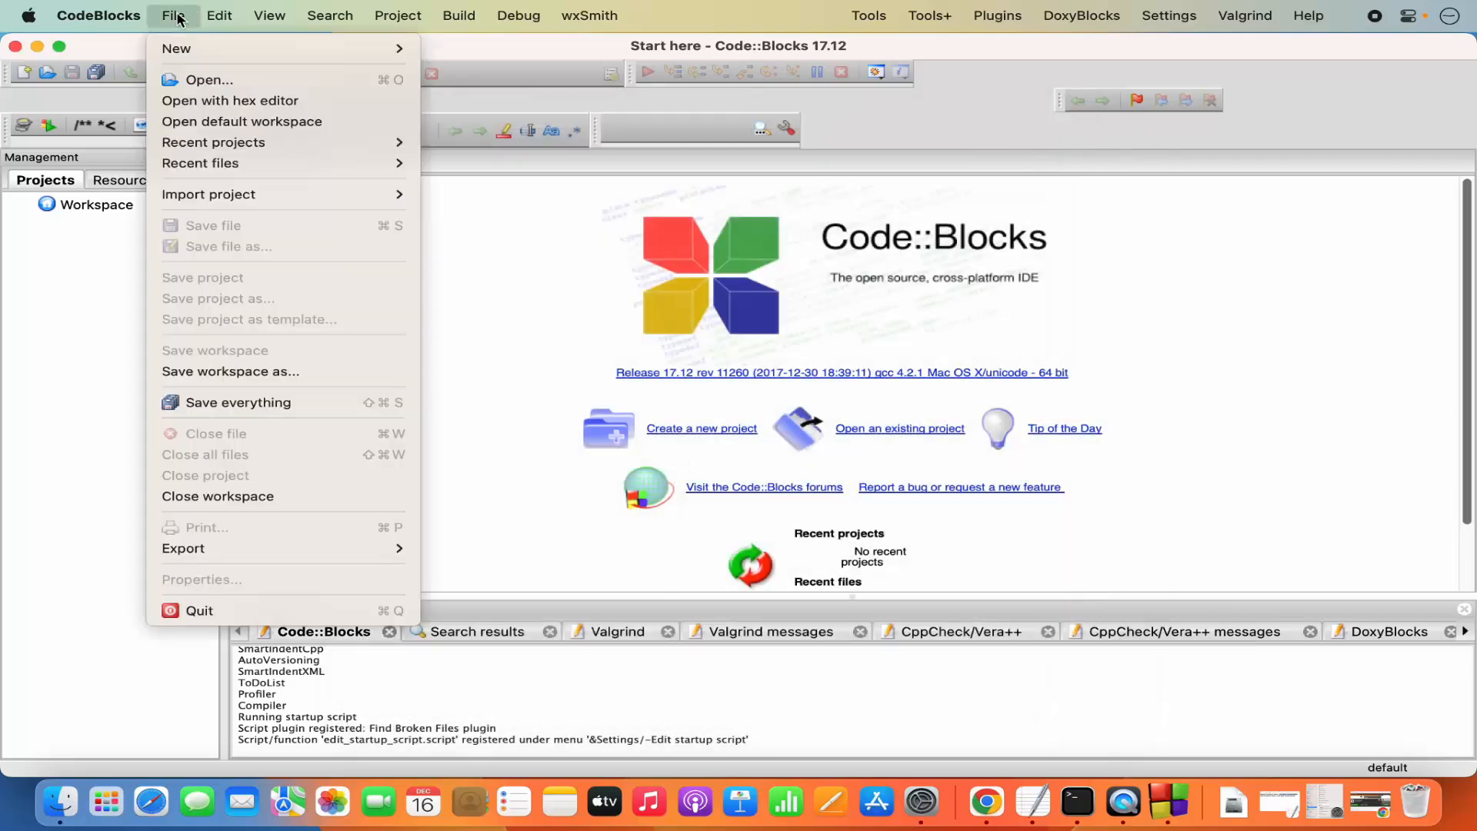
{"action": "left_click", "coordinate": [204, 80]}
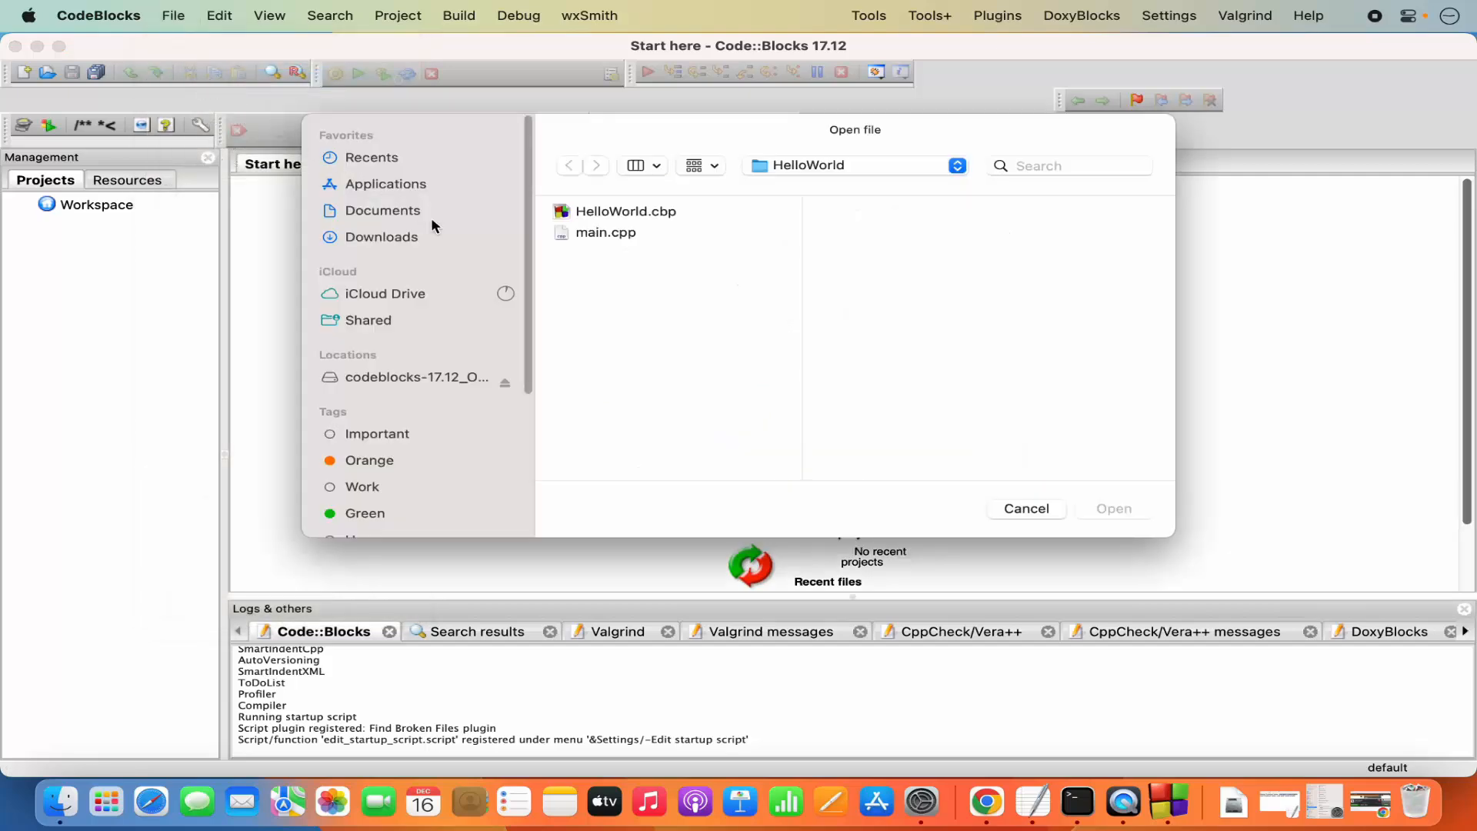
{"action": "left_click", "coordinate": [591, 212]}
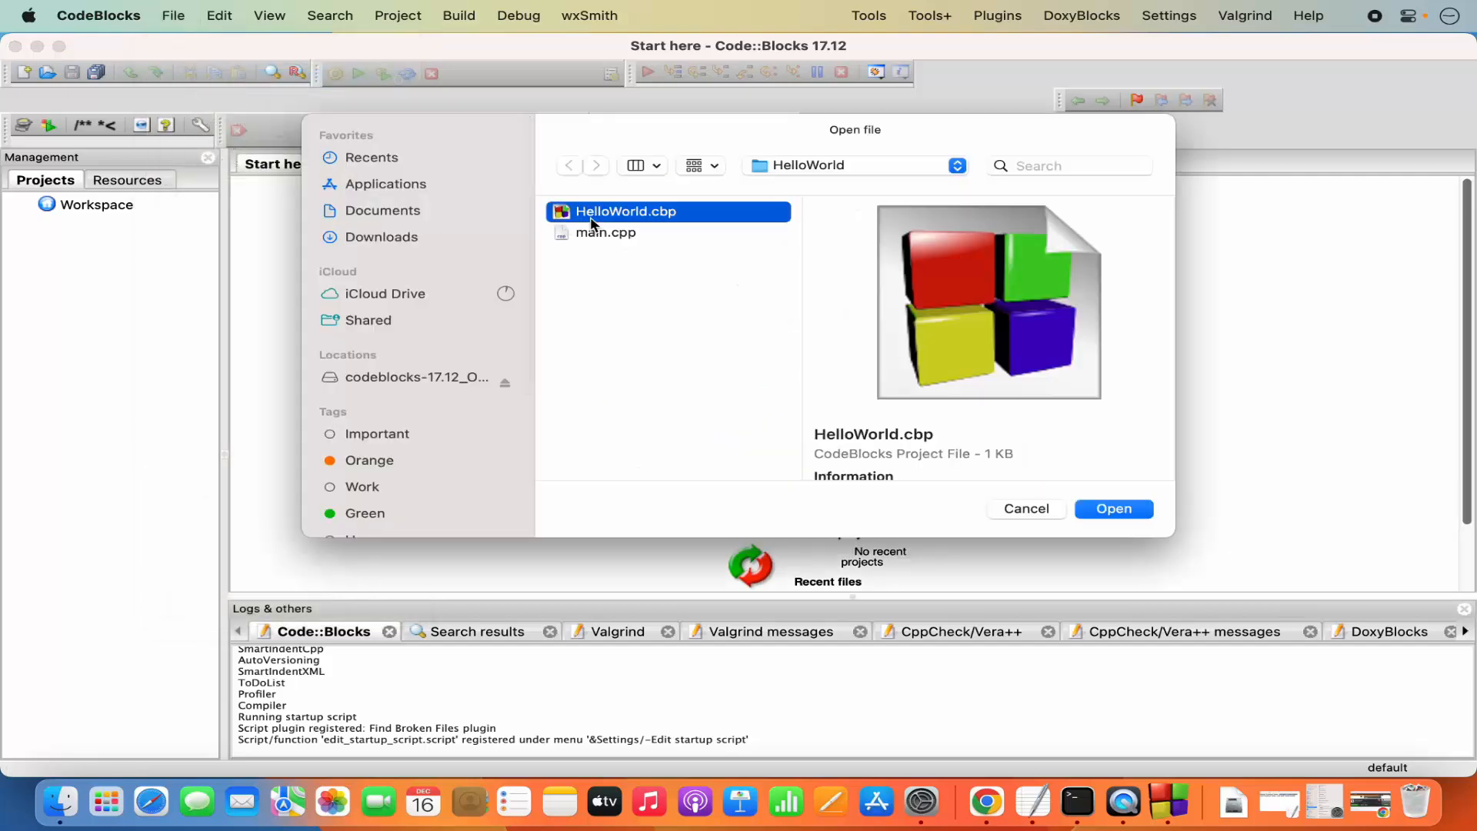
{"action": "left_click", "coordinate": [1121, 511]}
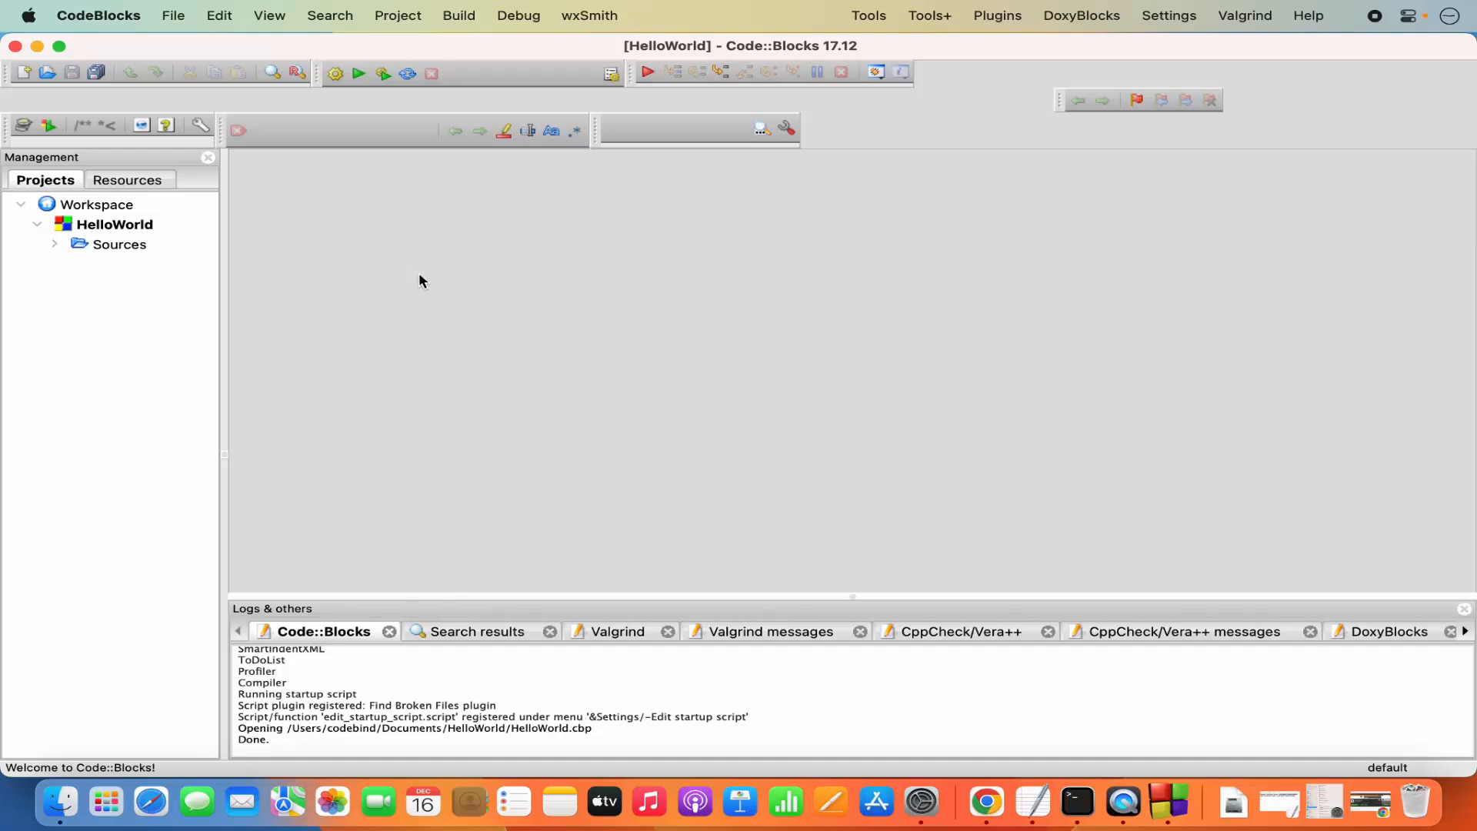
Step: Open main.cpp from the HelloWorld project's Sources folder in the editor
{"action": "left_click", "coordinate": [54, 244]}
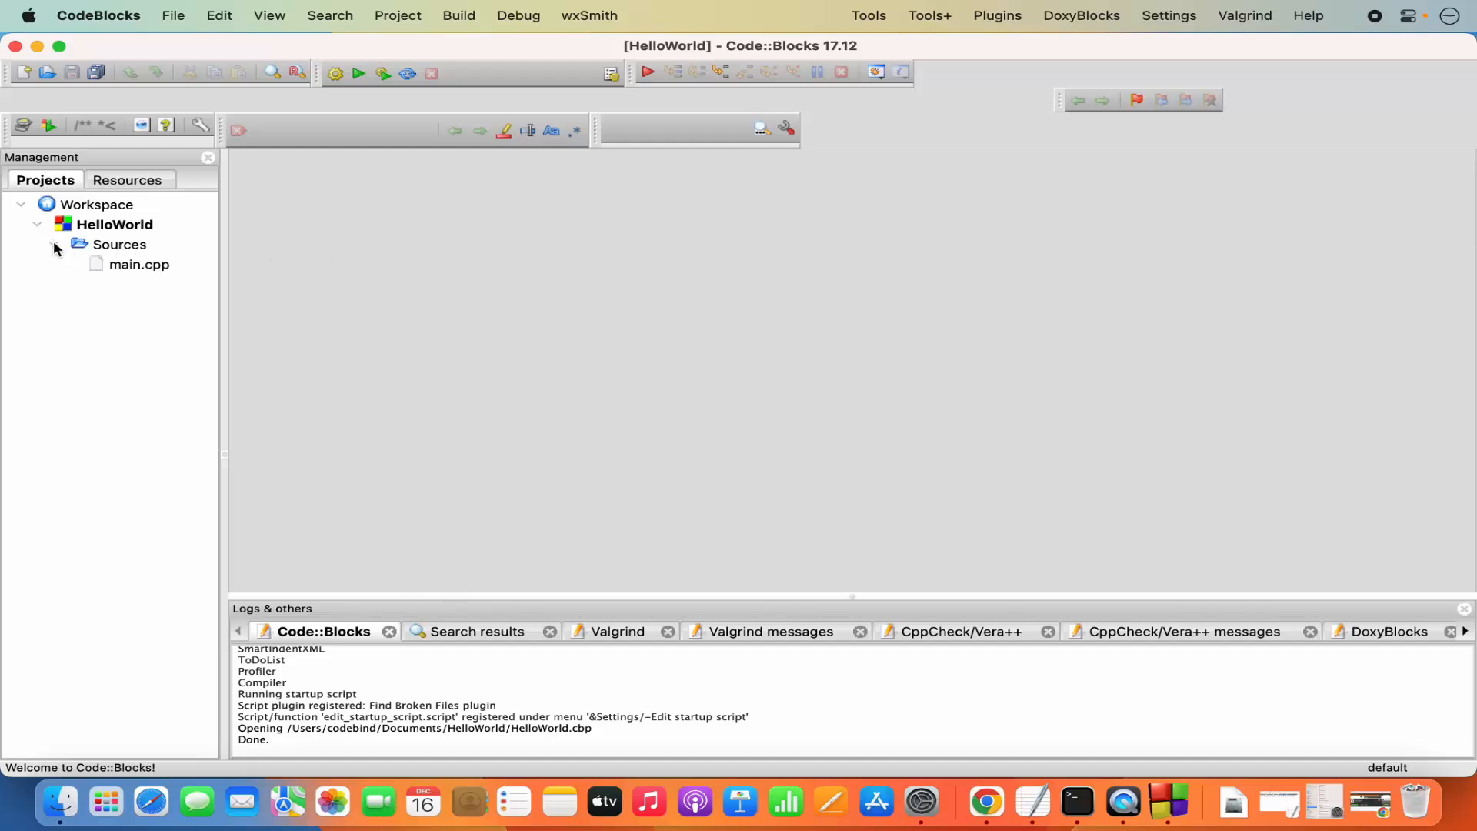
{"action": "left_click", "coordinate": [128, 269]}
{"action": "double_click", "coordinate": [128, 269]}
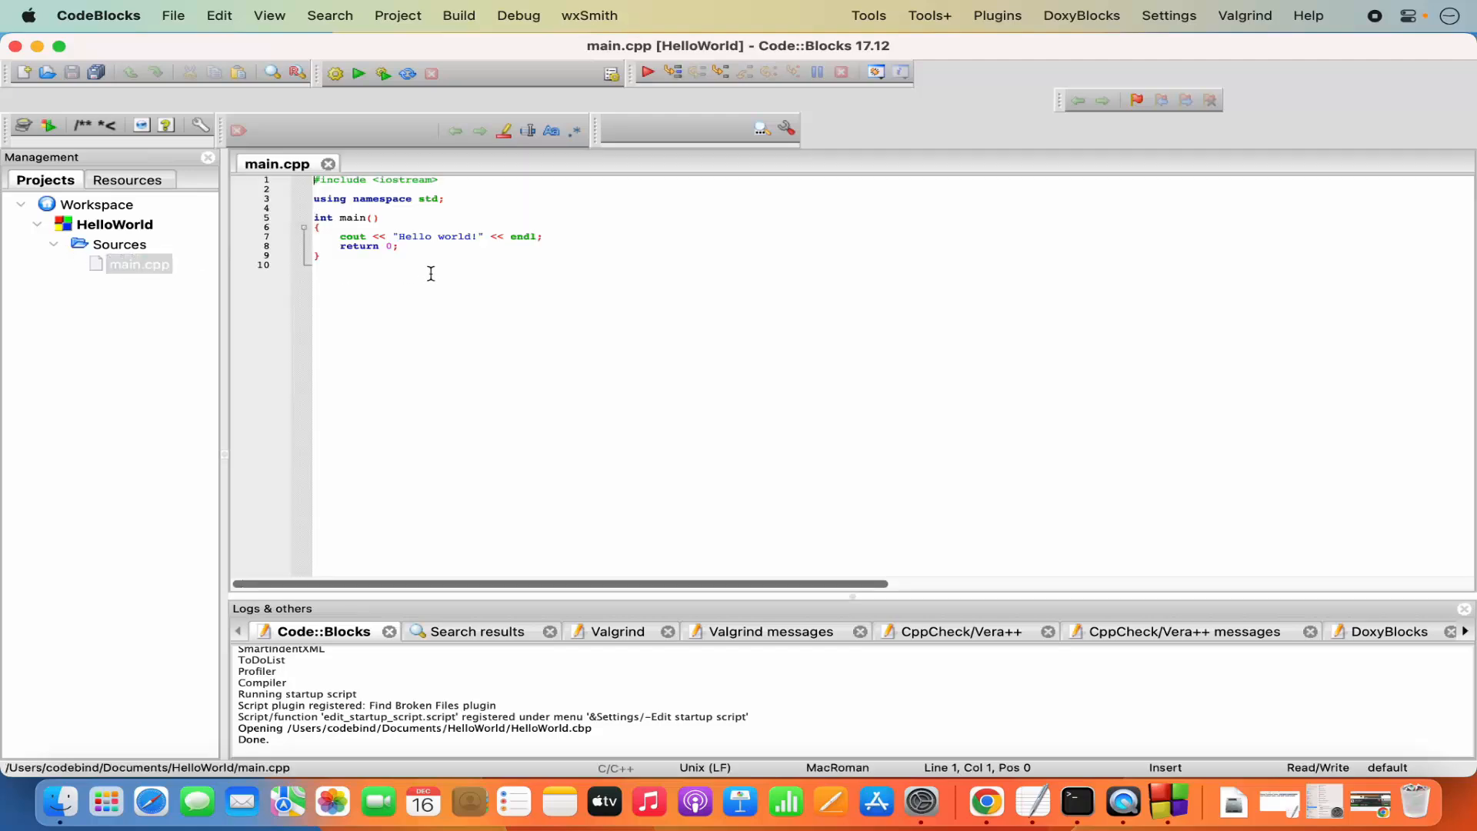
{"action": "key", "text": "super+a"}
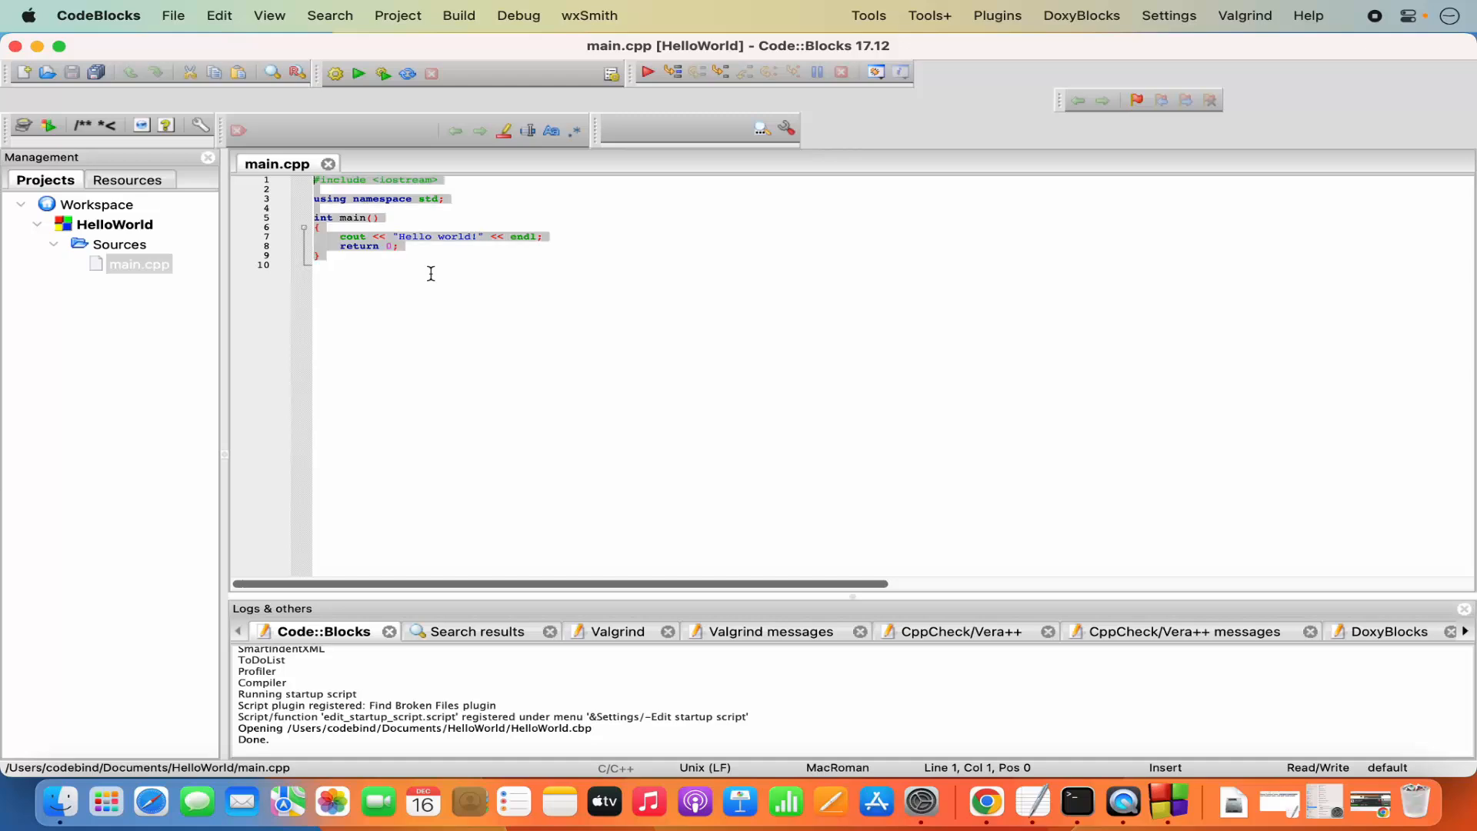
{"action": "left_click", "coordinate": [431, 274]}
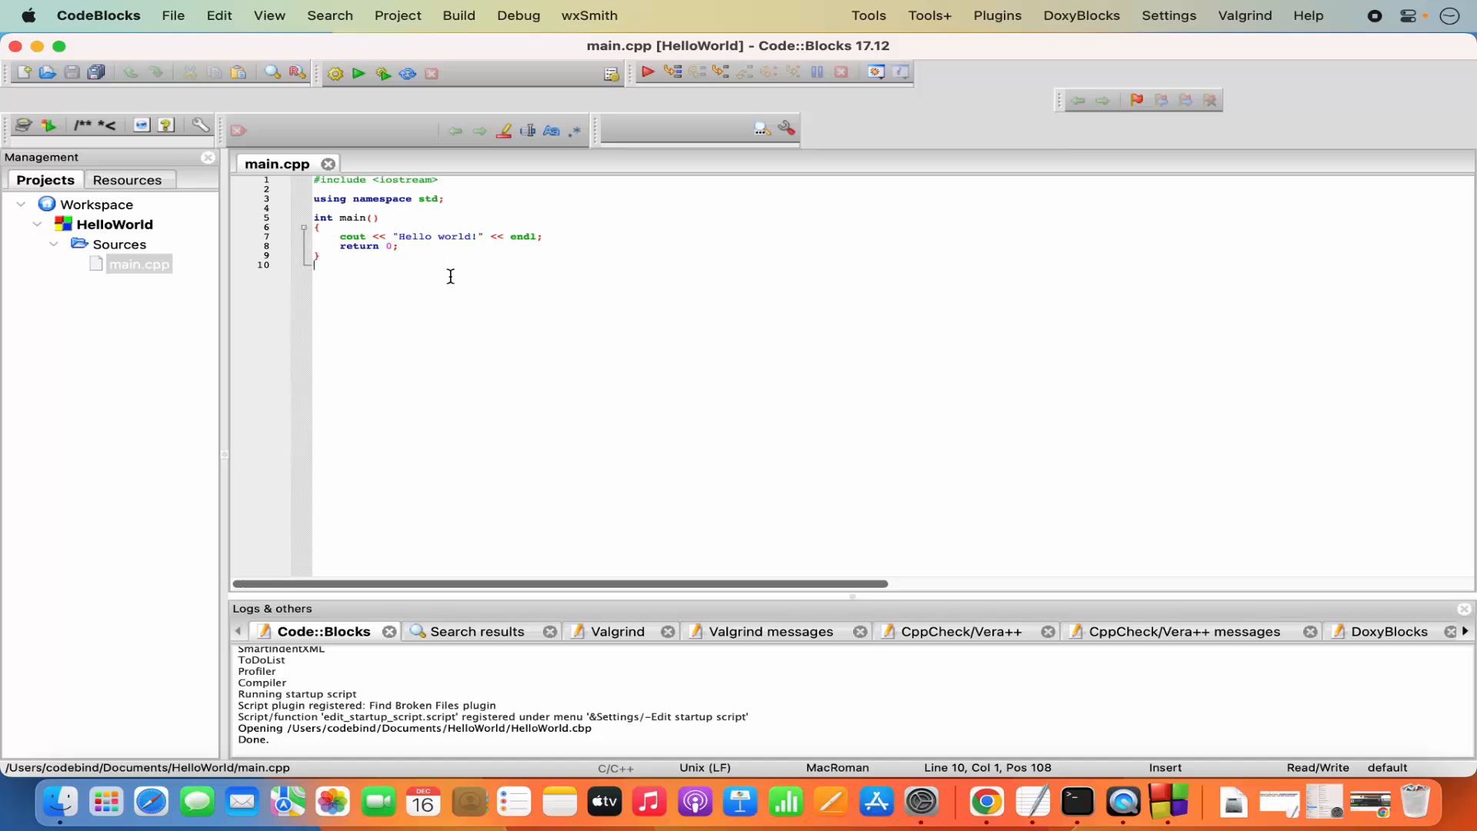
Step: Build the HelloWorld project, run it, and allow CodeBlocks to control Terminal
{"action": "left_click", "coordinate": [335, 74]}
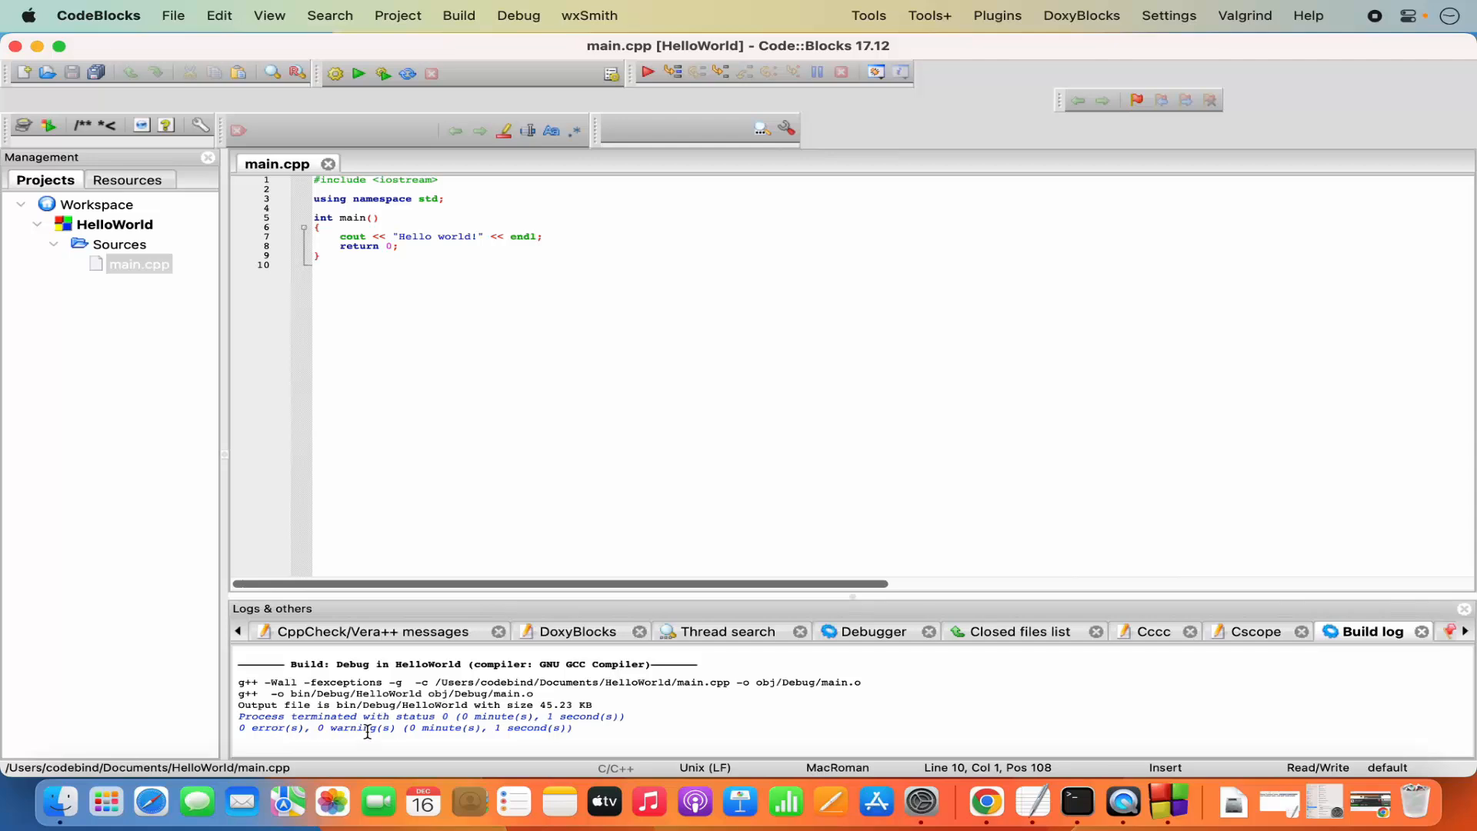
{"action": "left_click", "coordinate": [359, 74]}
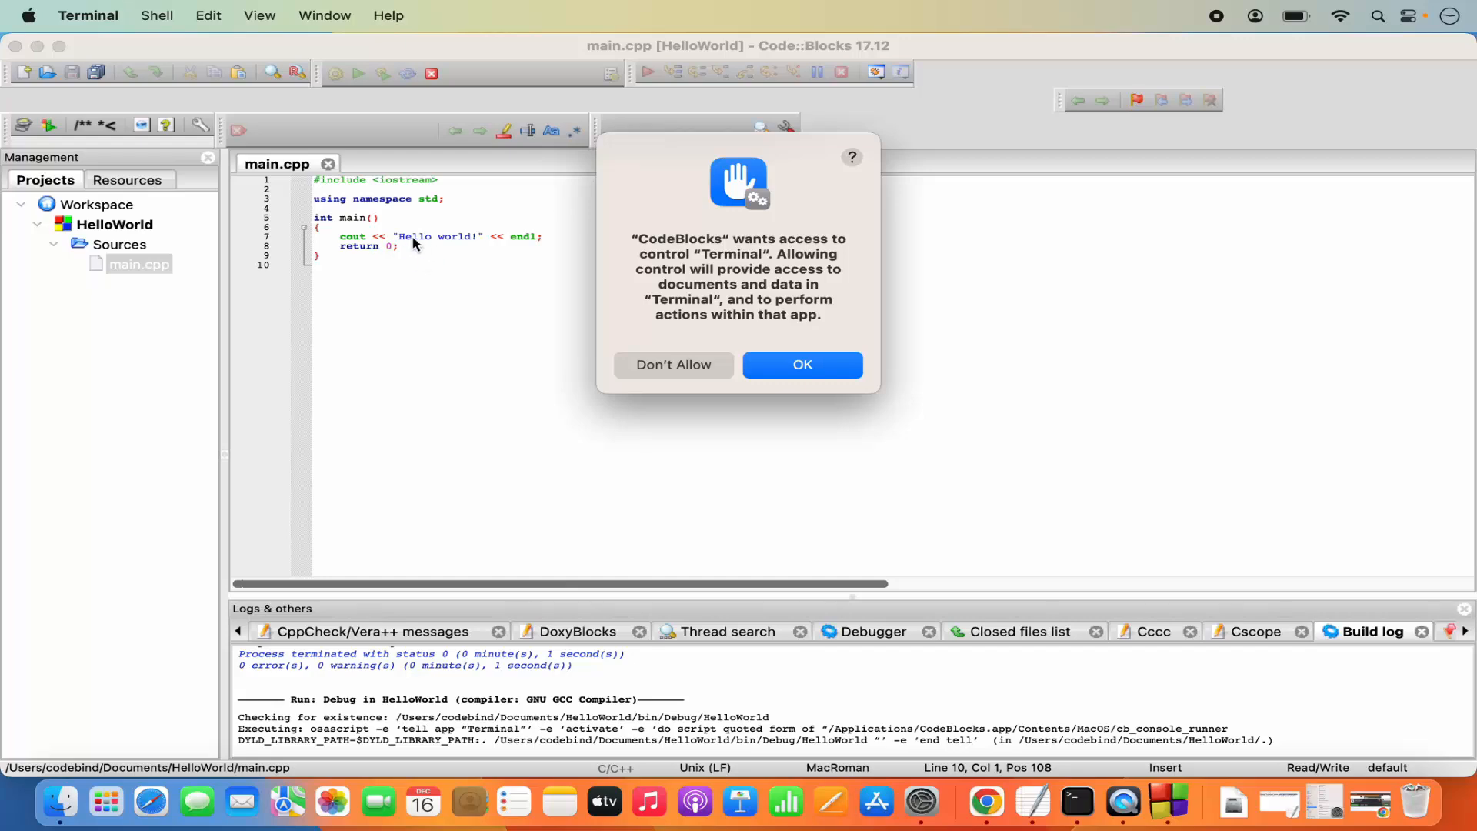
{"action": "left_click", "coordinate": [774, 373]}
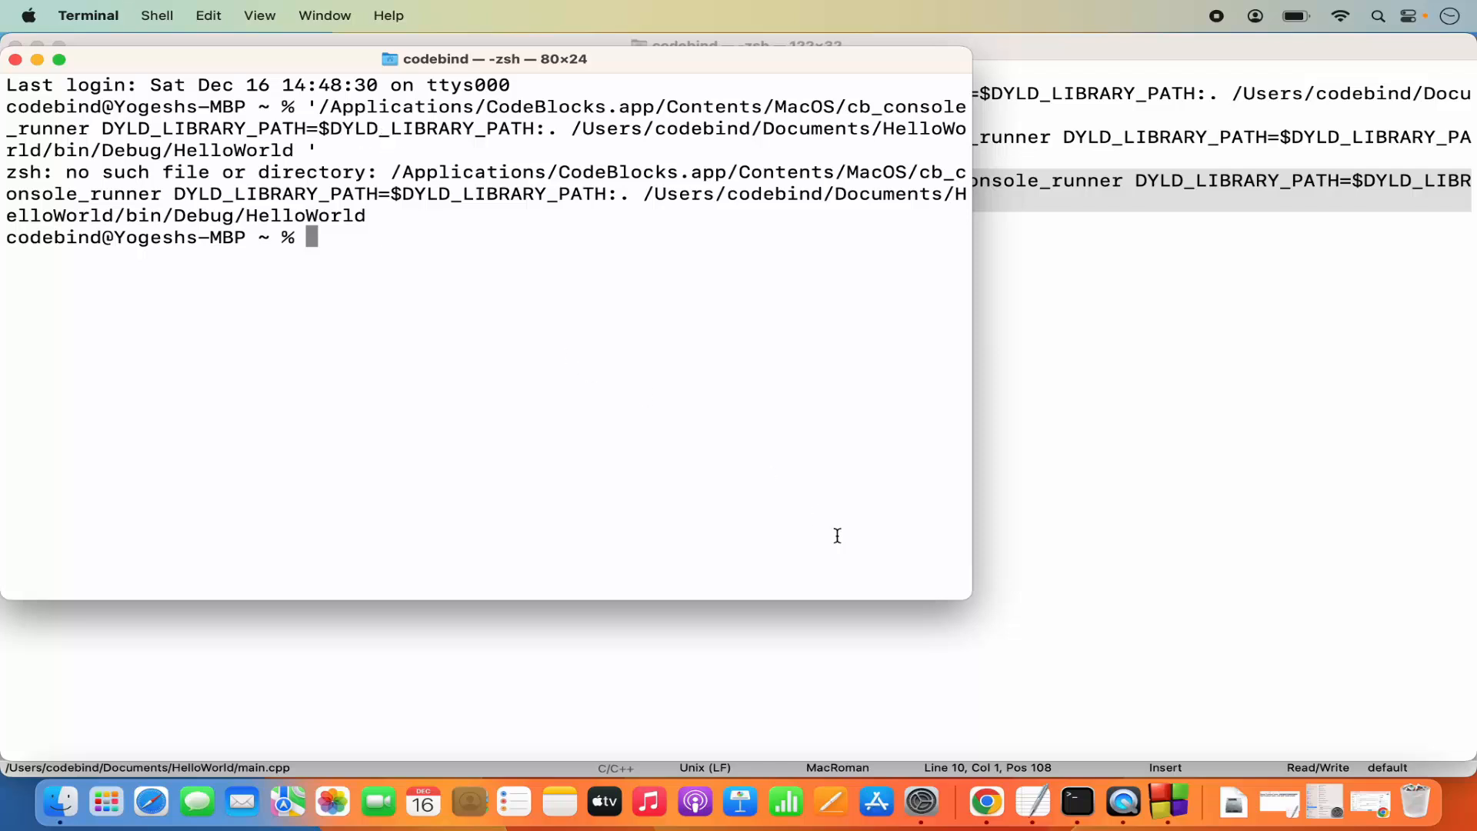
Step: Enlarge the new Terminal window to read the run's output, close it, and switch back to Code::Blocks
{"action": "left_click_drag", "start_coordinate": [967, 604], "coordinate": [1090, 690]}
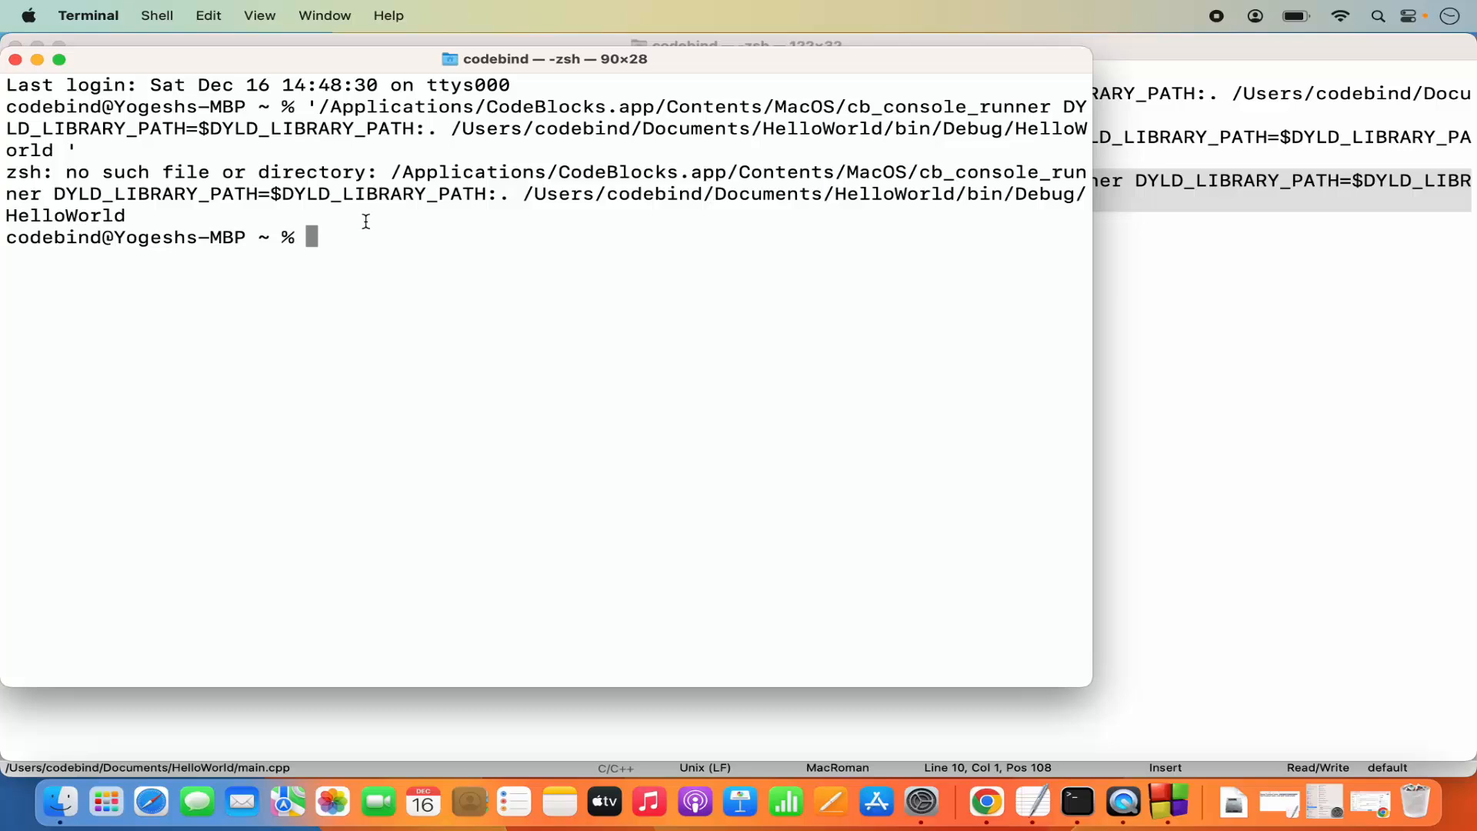
{"action": "left_click", "coordinate": [16, 60]}
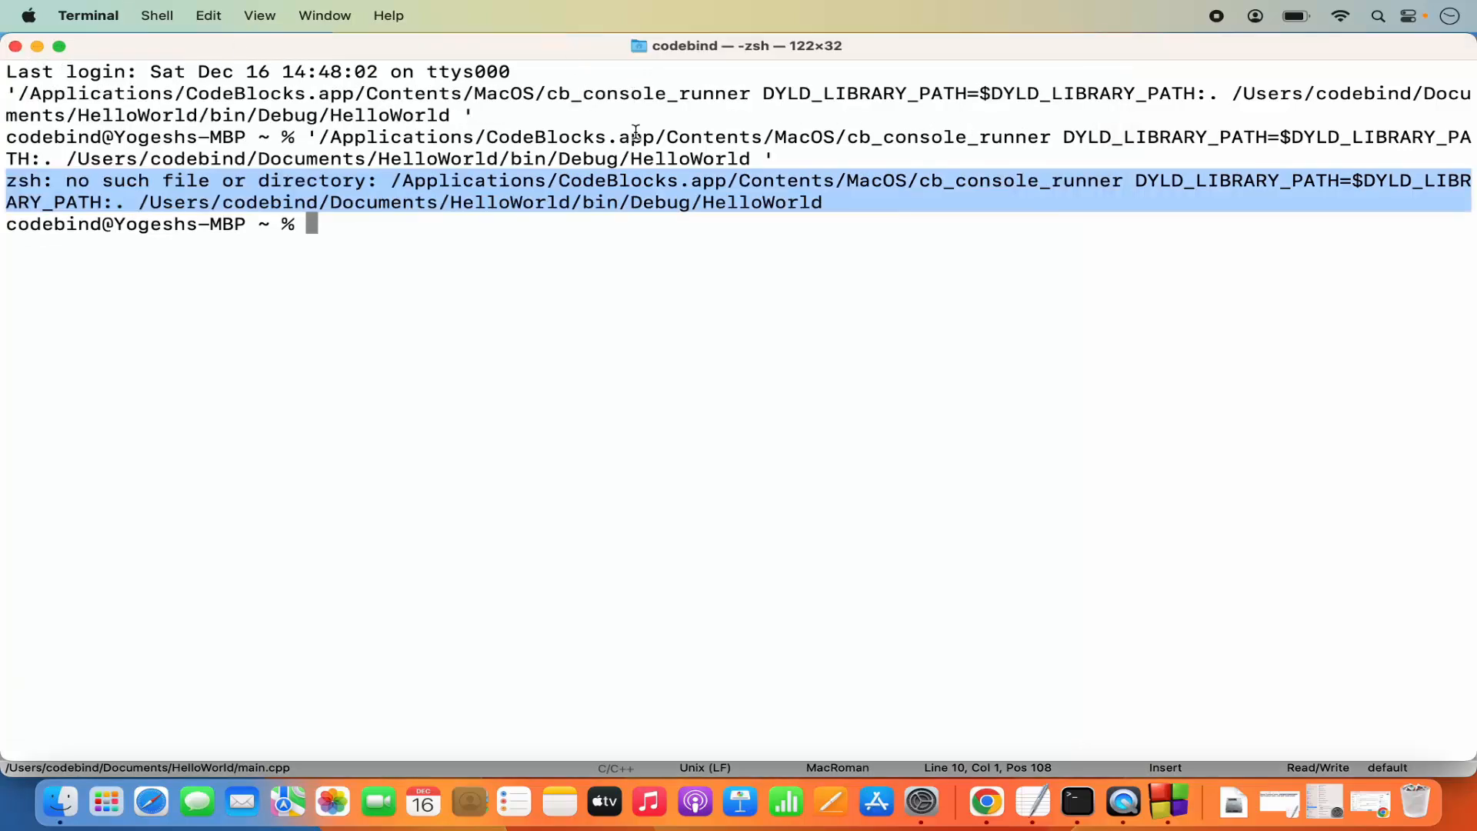
{"action": "left_click", "coordinate": [1177, 809]}
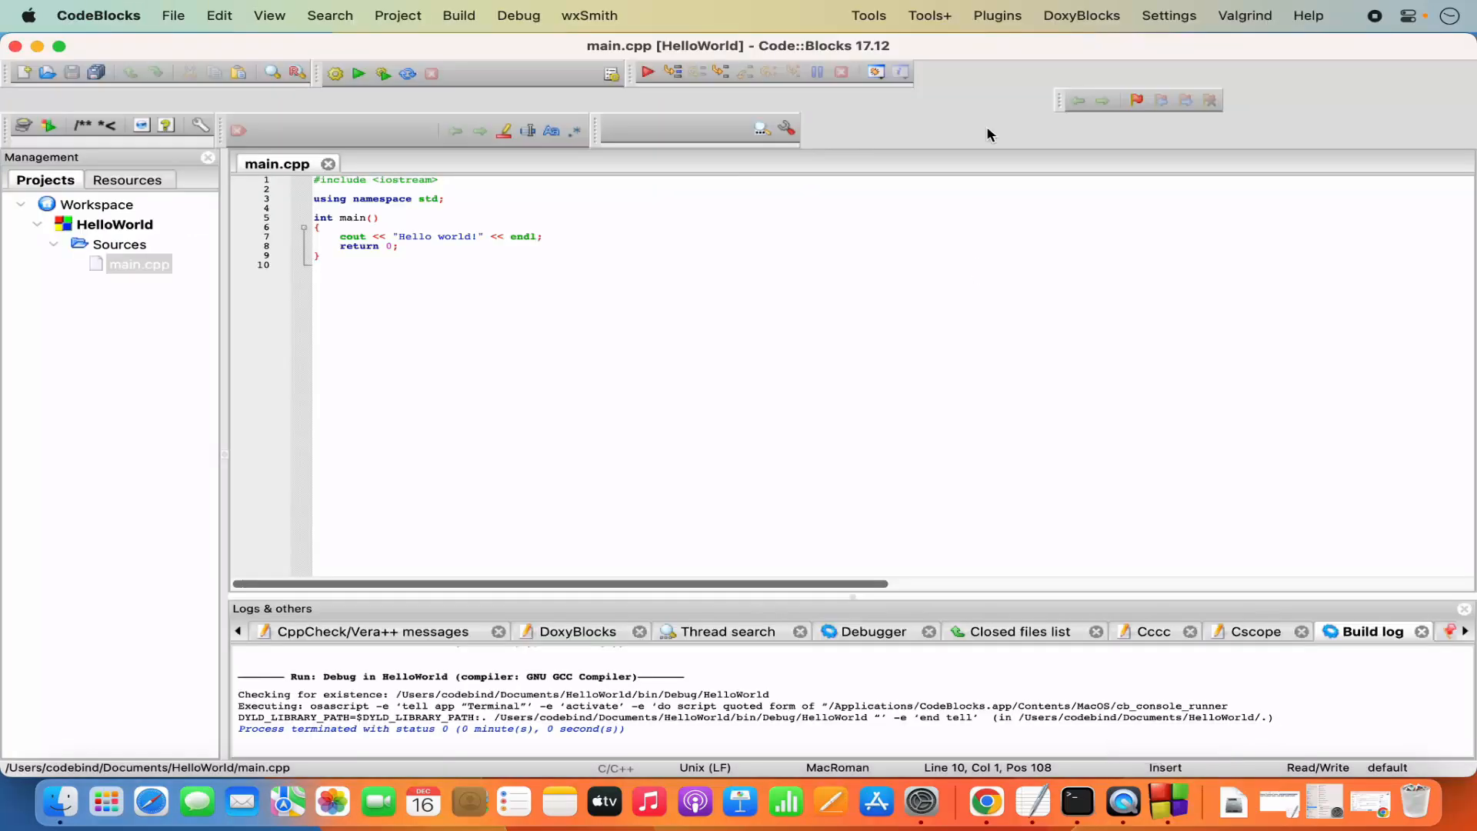
Step: Set the environment's terminal command for console programs to osascript -e 'tell app "Terminal"' -e 'activate' -e 'do script "$SCRIPT"' -e 'end tell', matching the TextEdit note
{"action": "left_click", "coordinate": [1164, 19]}
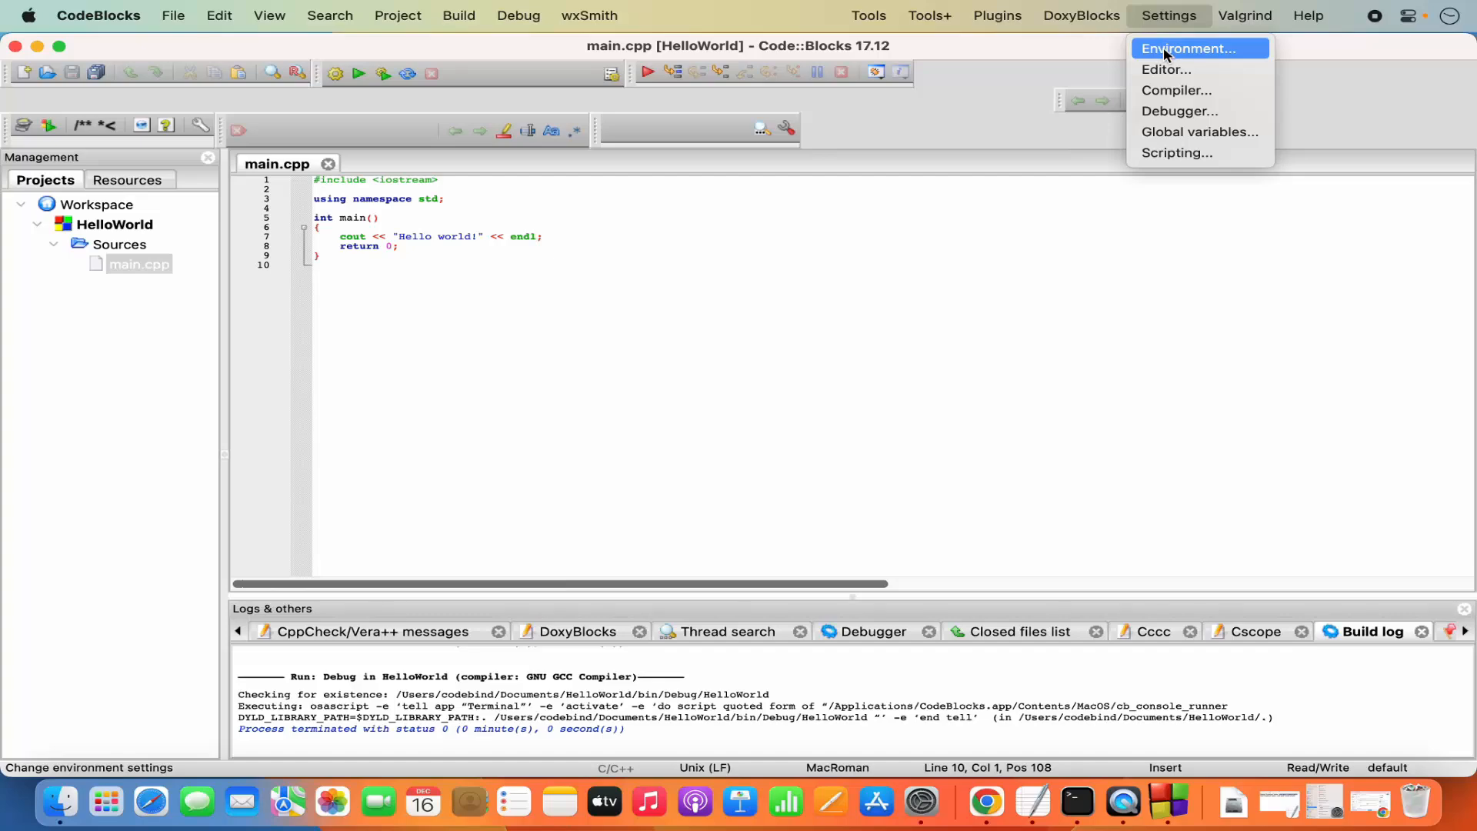
{"action": "left_click", "coordinate": [1163, 48]}
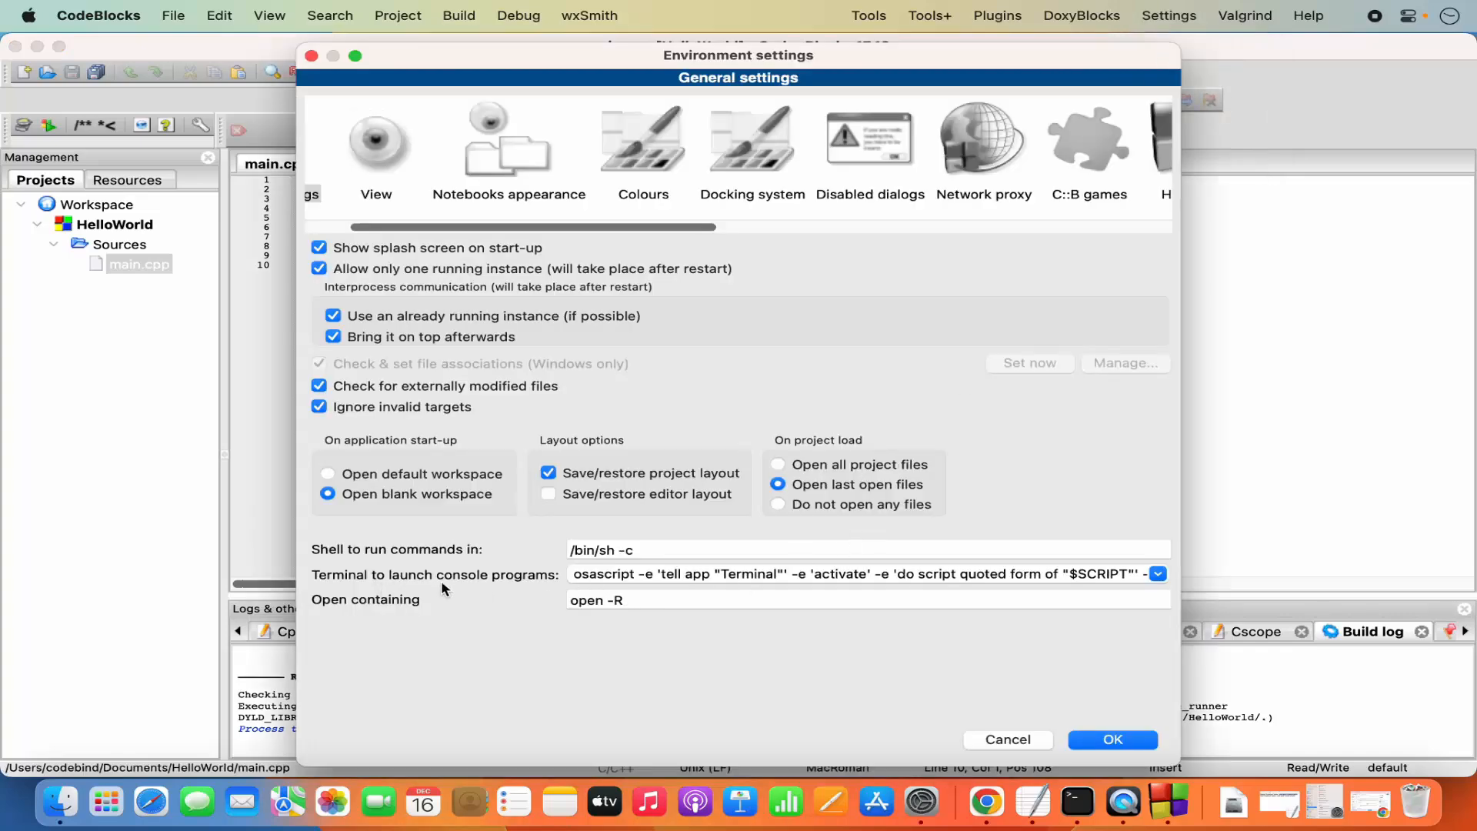
{"action": "double_click", "coordinate": [598, 576]}
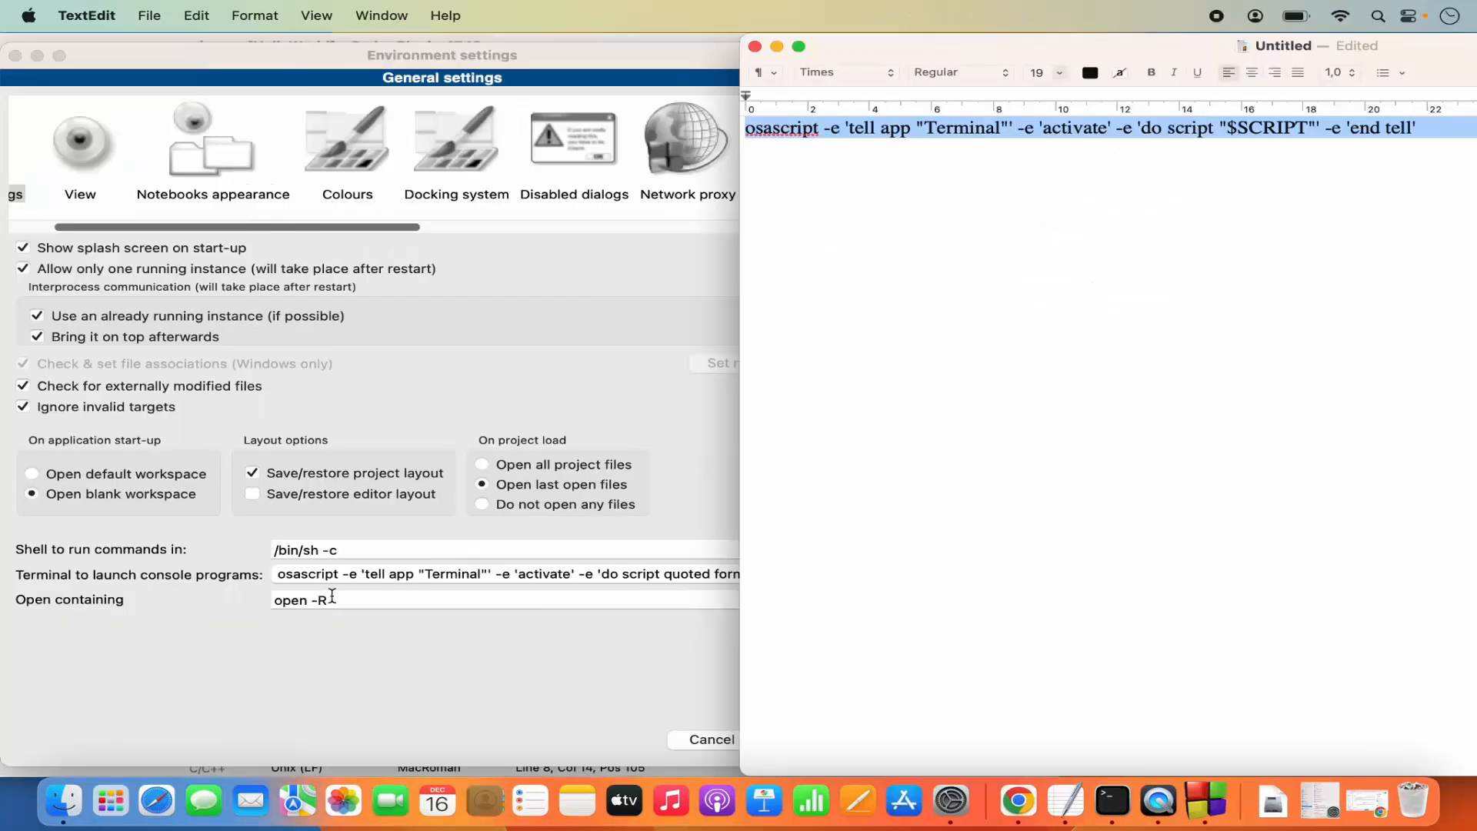
{"action": "left_click", "coordinate": [310, 575]}
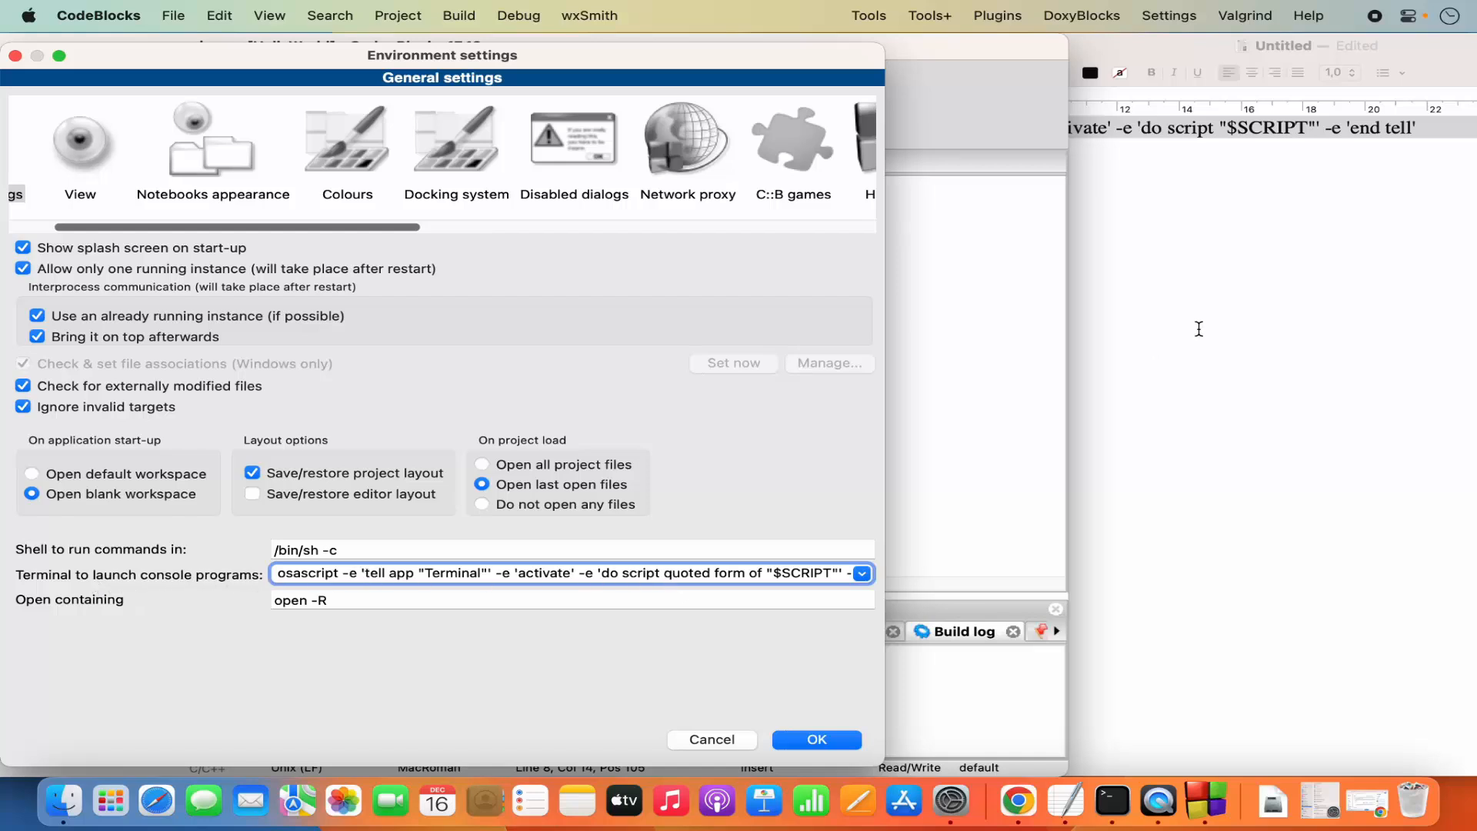
{"action": "left_click", "coordinate": [1201, 327]}
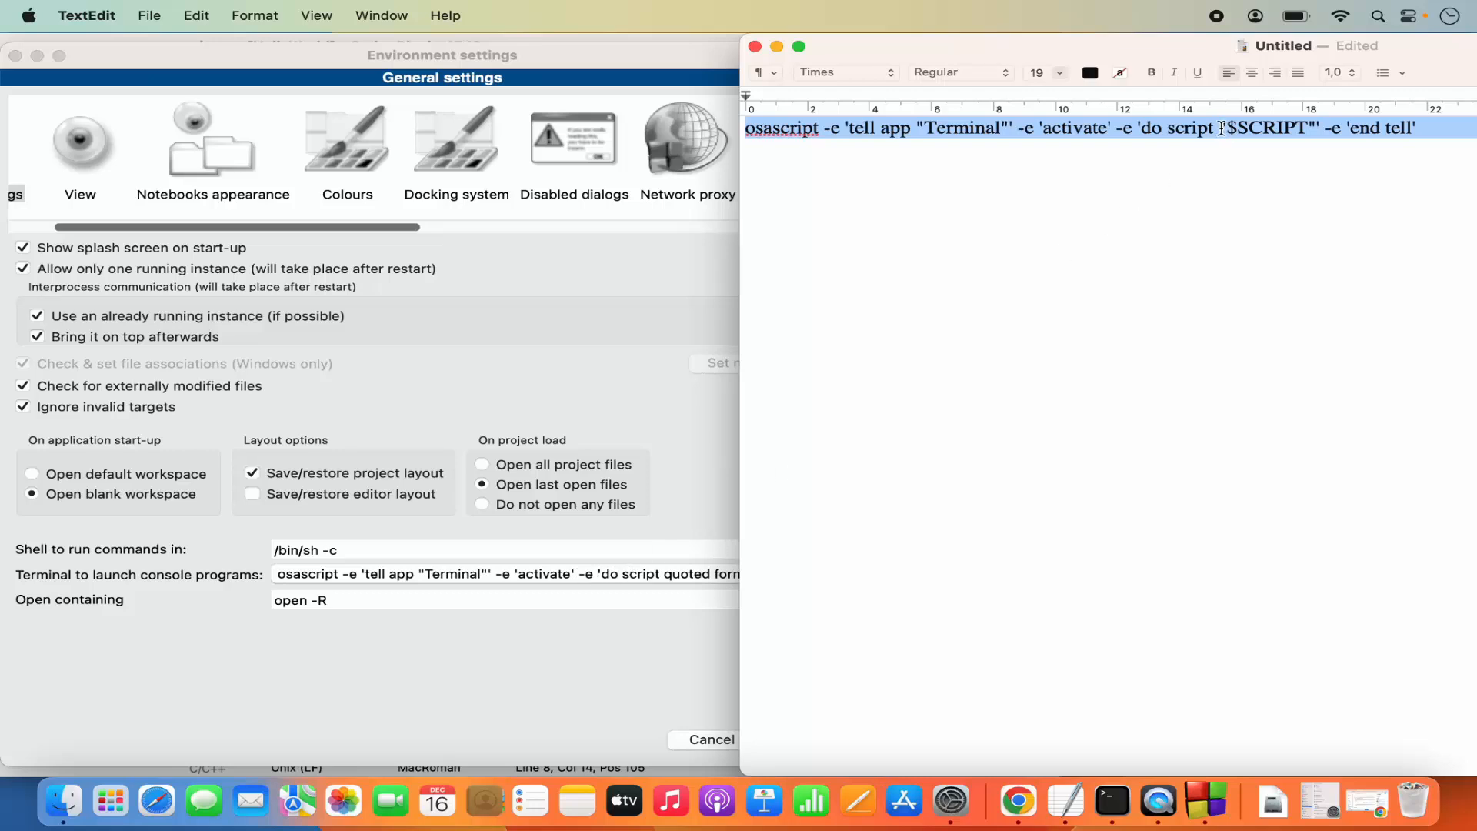
{"action": "left_click", "coordinate": [696, 574]}
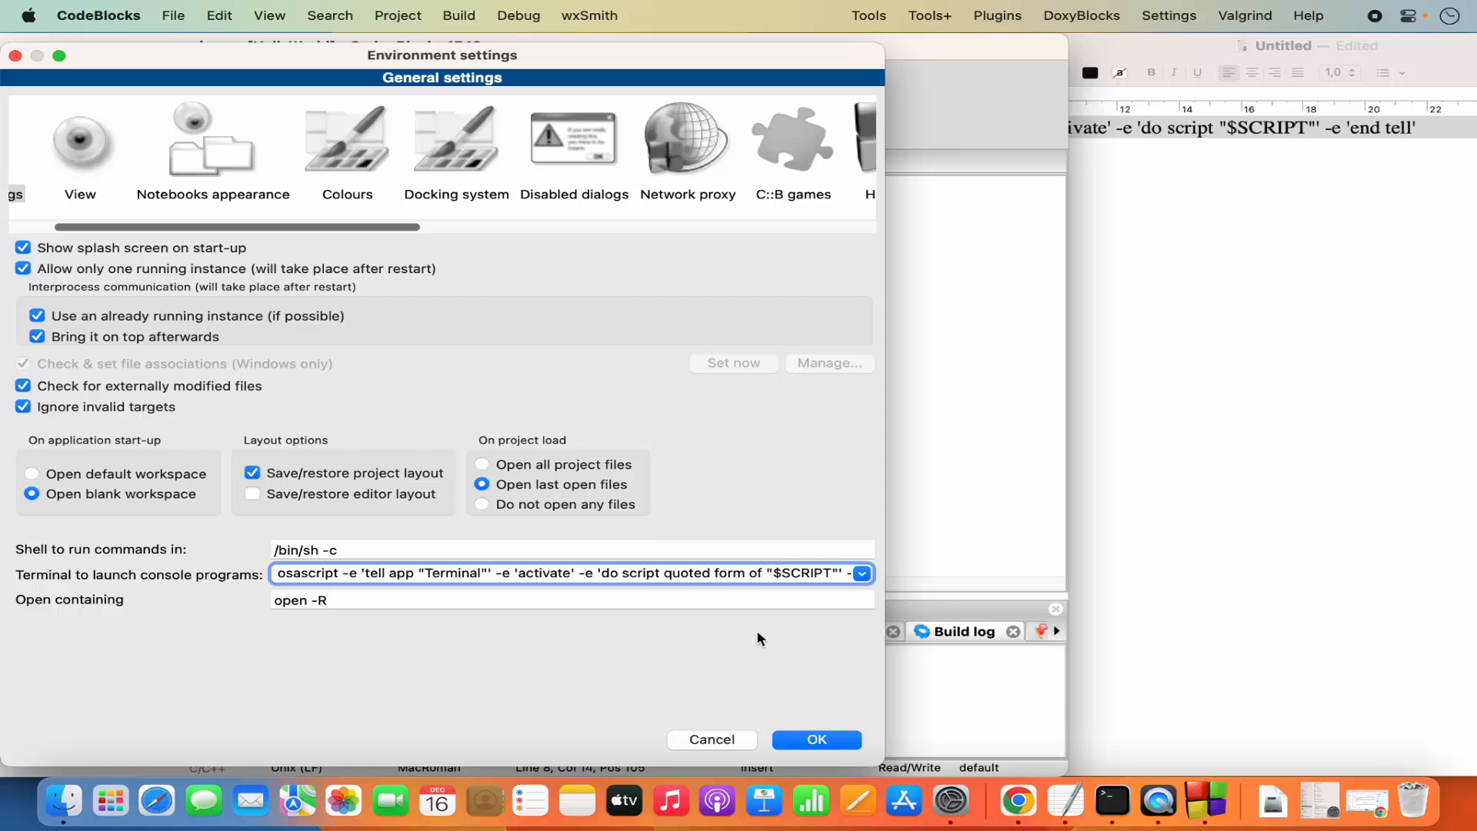
{"action": "key", "text": "BackSpace"}
{"action": "key", "text": "BackSpace"}
{"action": "key", "text": "BackSpace"}
{"action": "key", "text": "BackSpace"}
{"action": "key", "text": "BackSpace"}
{"action": "key", "text": "BackSpace"}
{"action": "key", "text": "BackSpace"}
{"action": "key", "text": "BackSpace"}
{"action": "key", "text": "BackSpace"}
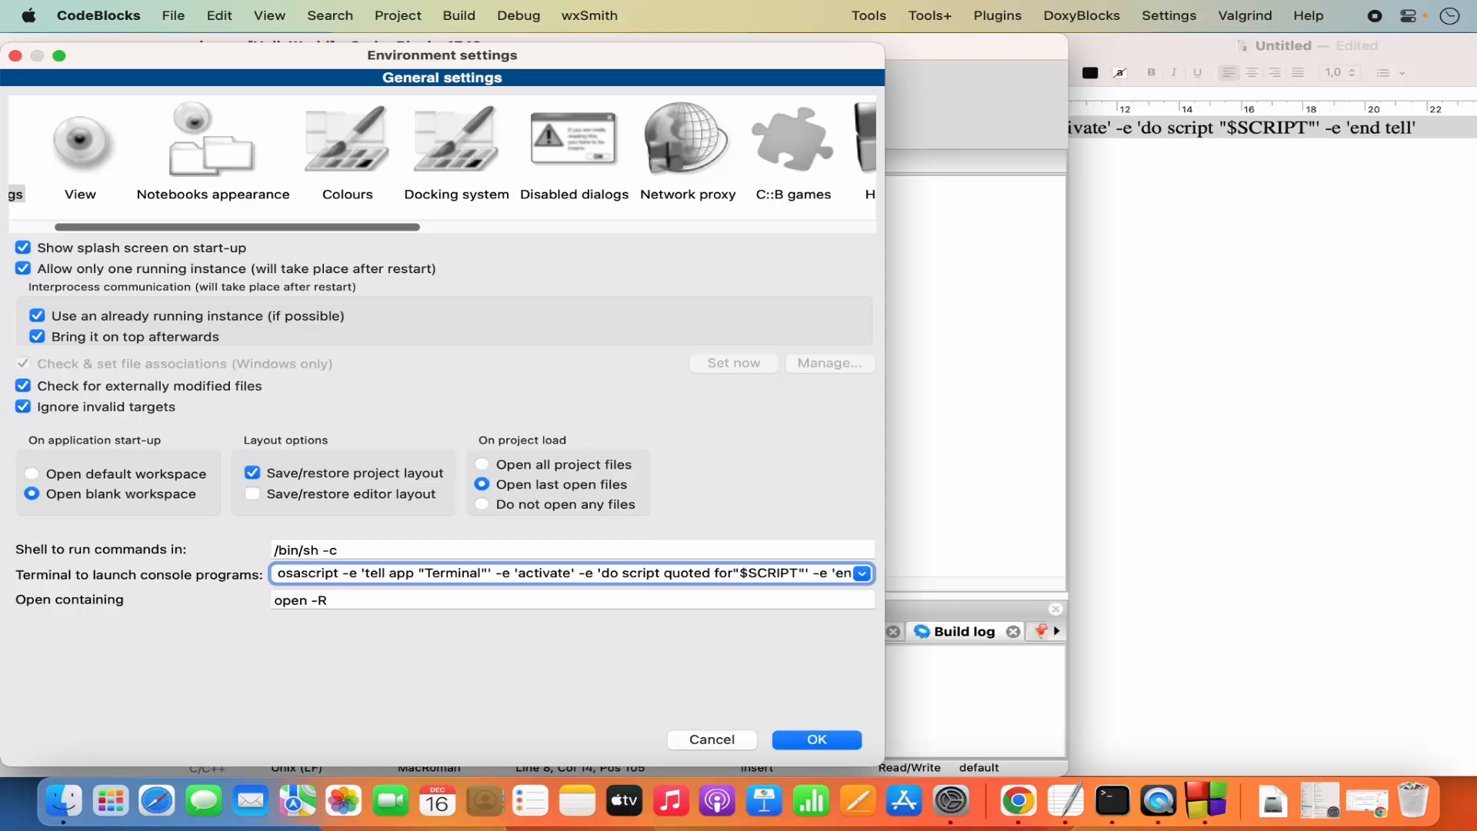
{"action": "key", "text": "BackSpace"}
{"action": "key", "text": "BackSpace"}
{"action": "key", "text": "BackSpace"}
{"action": "key", "text": "BackSpace"}
{"action": "key", "text": "BackSpace"}
{"action": "key", "text": "BackSpace"}
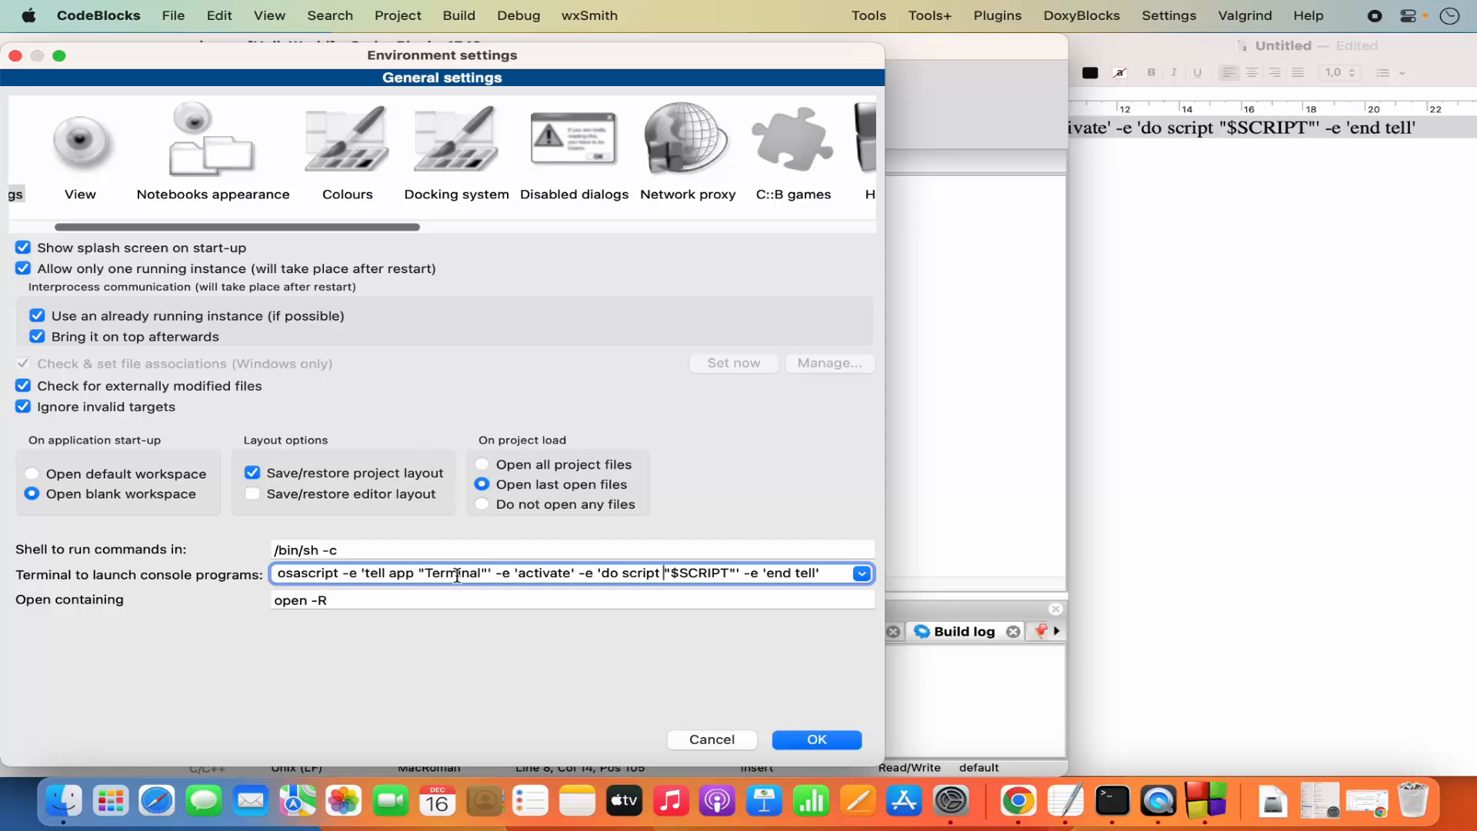
{"action": "left_click", "coordinate": [1161, 490]}
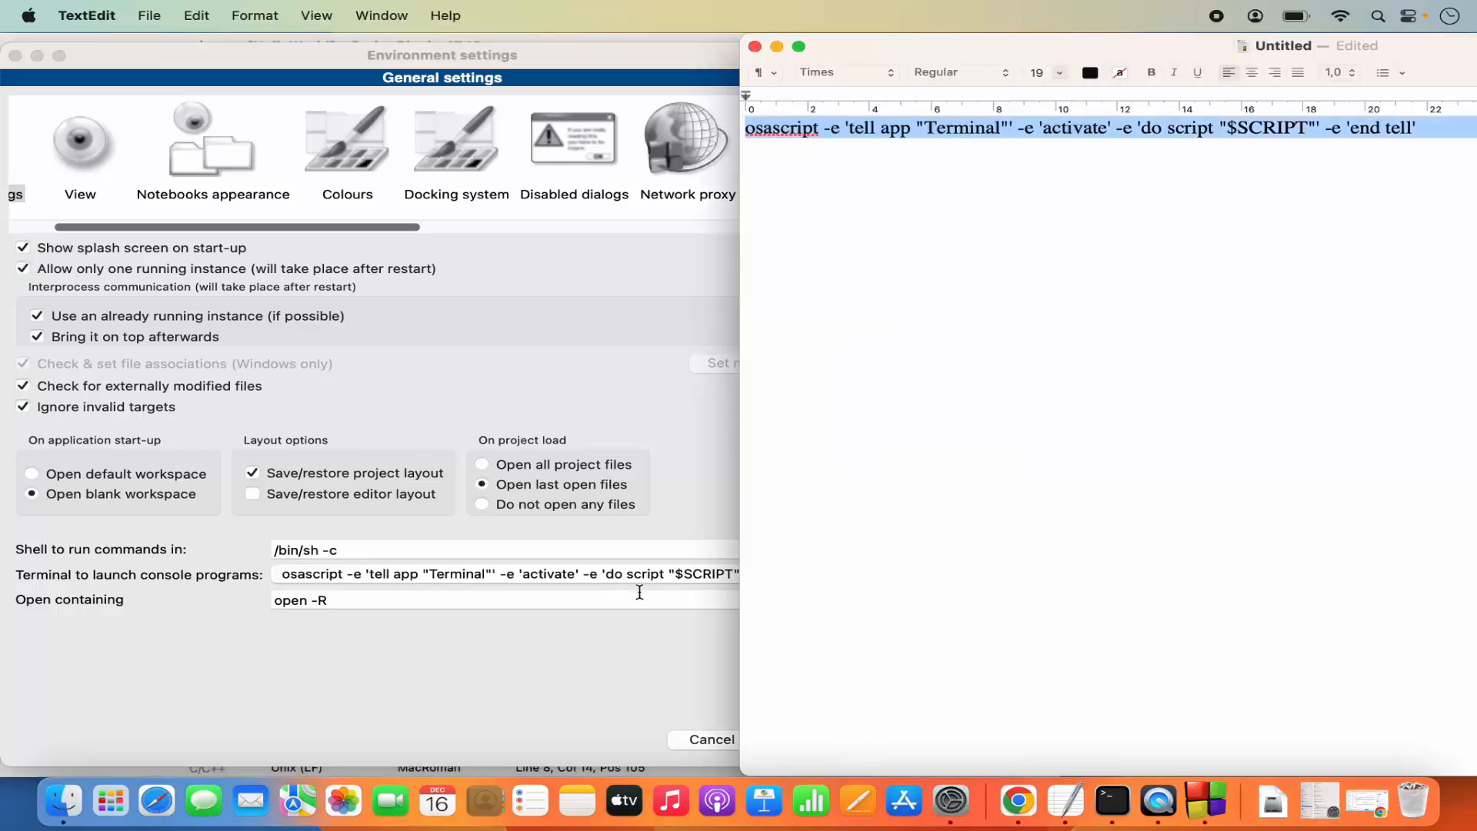
{"action": "left_click", "coordinate": [640, 592]}
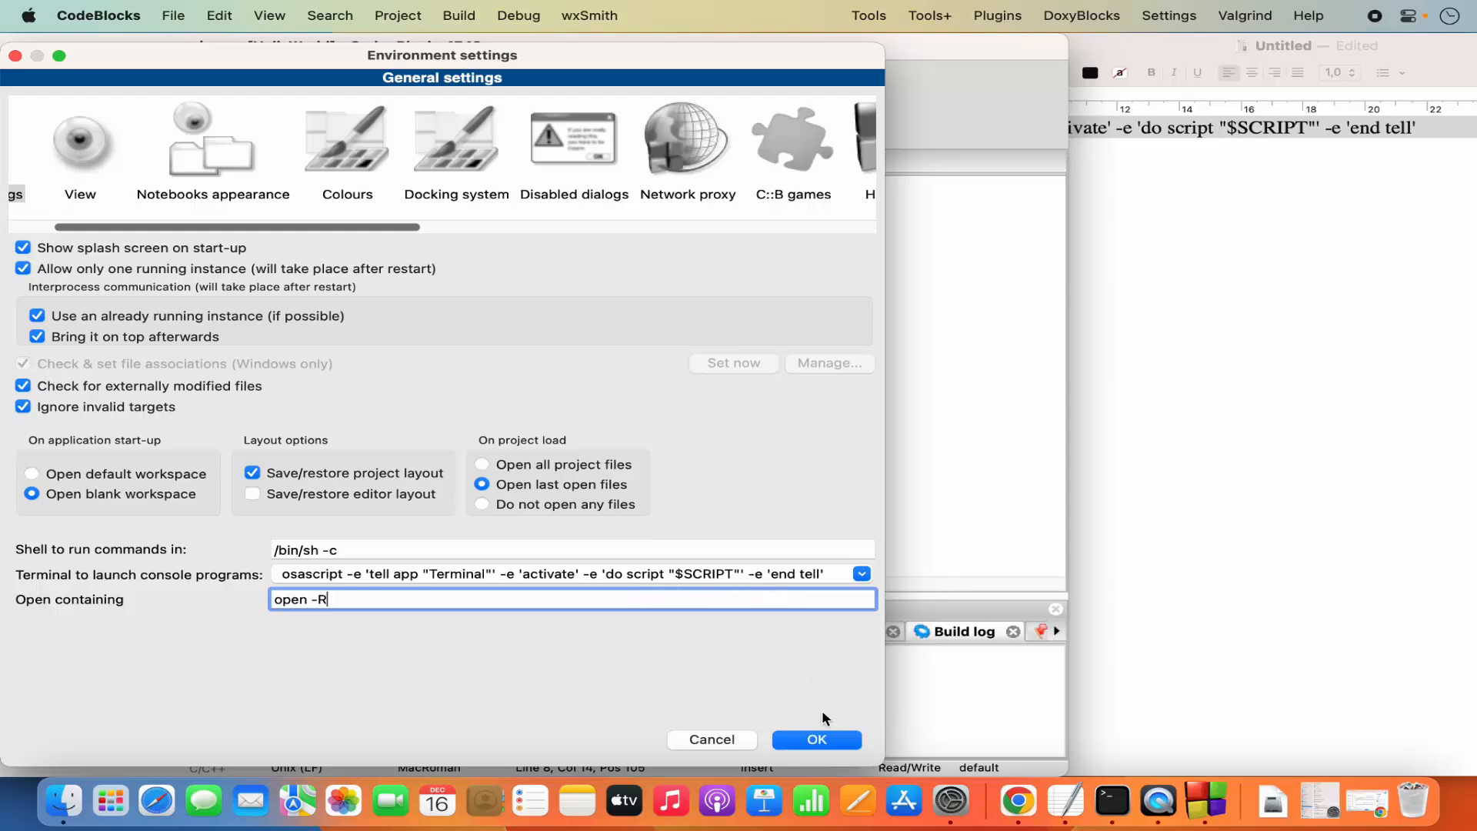
{"action": "left_click", "coordinate": [818, 739]}
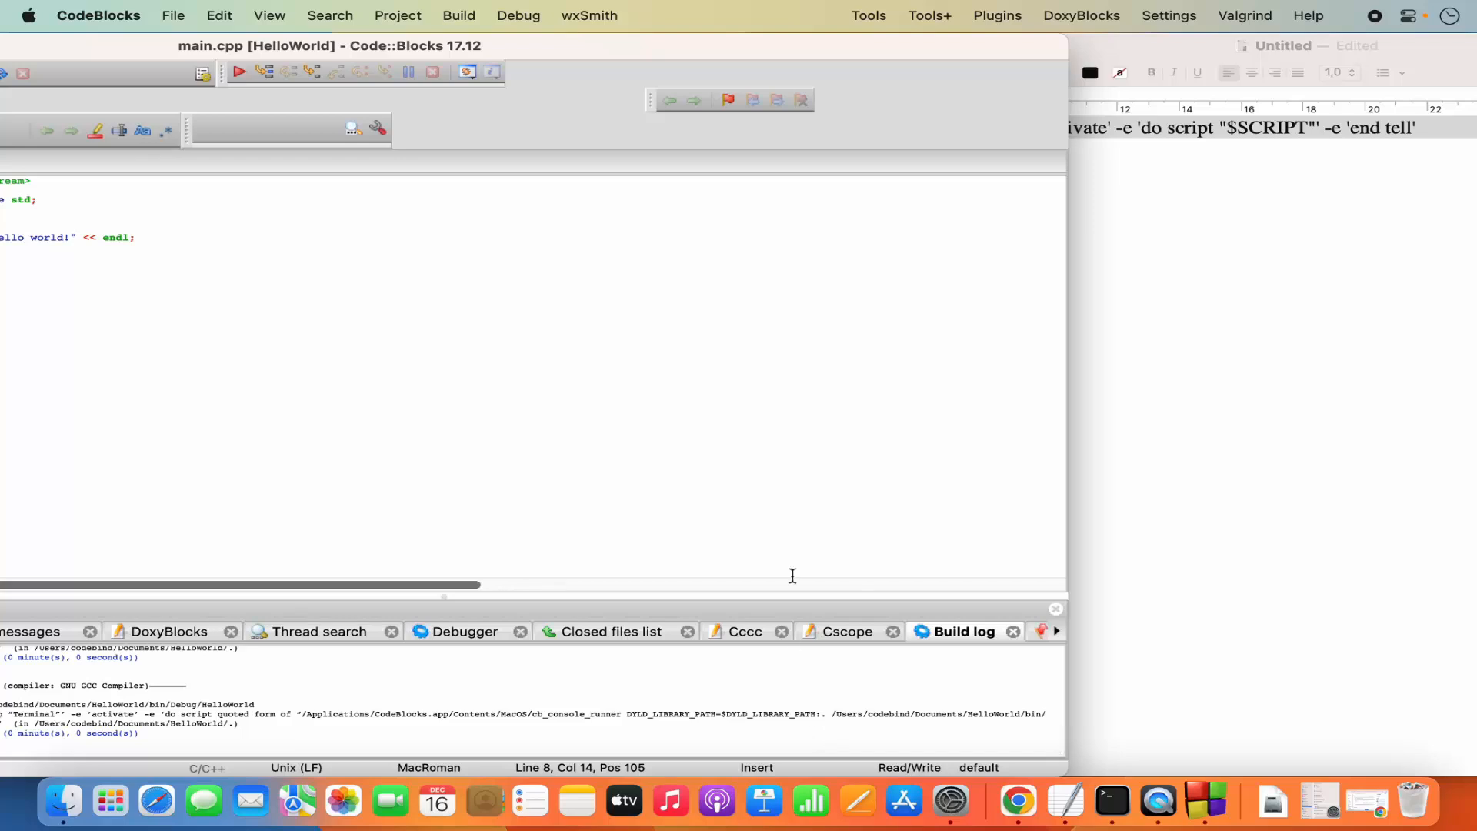
Step: Restore the full-size Code::Blocks window, run HelloWorld again, highlight its output line in Terminal, and start closing that window
{"action": "double_click", "coordinate": [928, 49]}
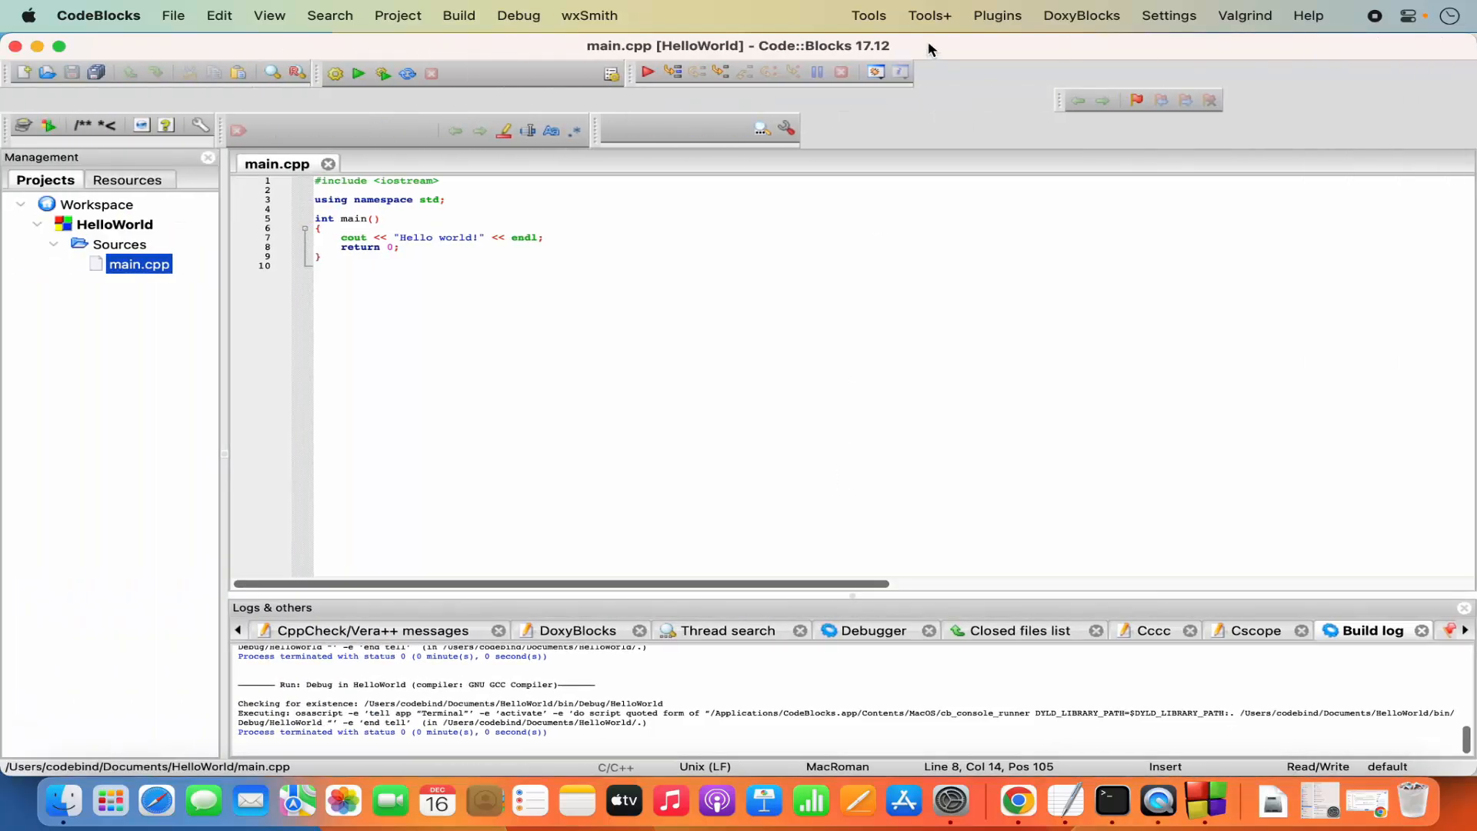
{"action": "left_click", "coordinate": [357, 74]}
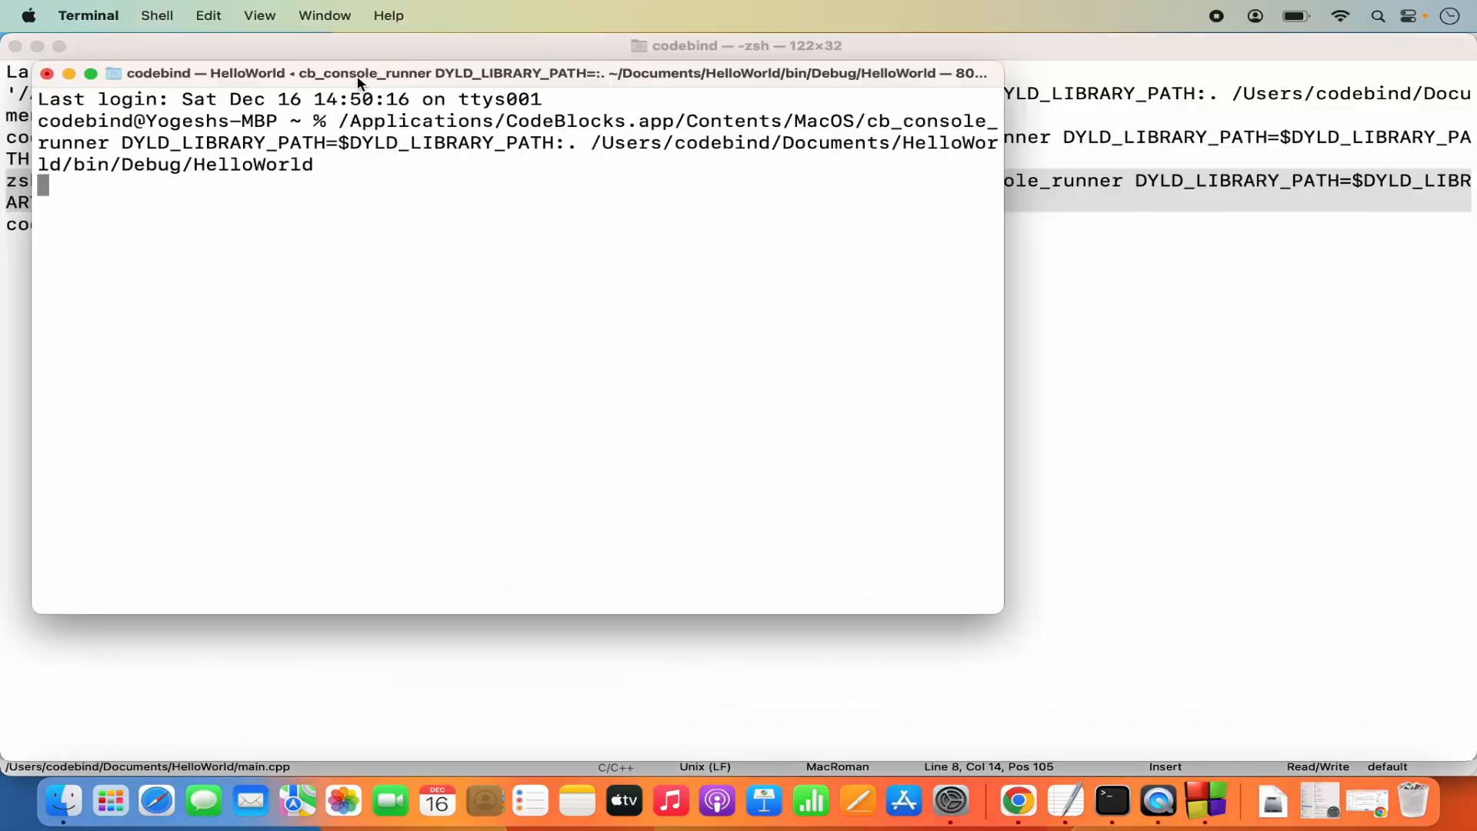
{"action": "triple_click", "coordinate": [62, 187]}
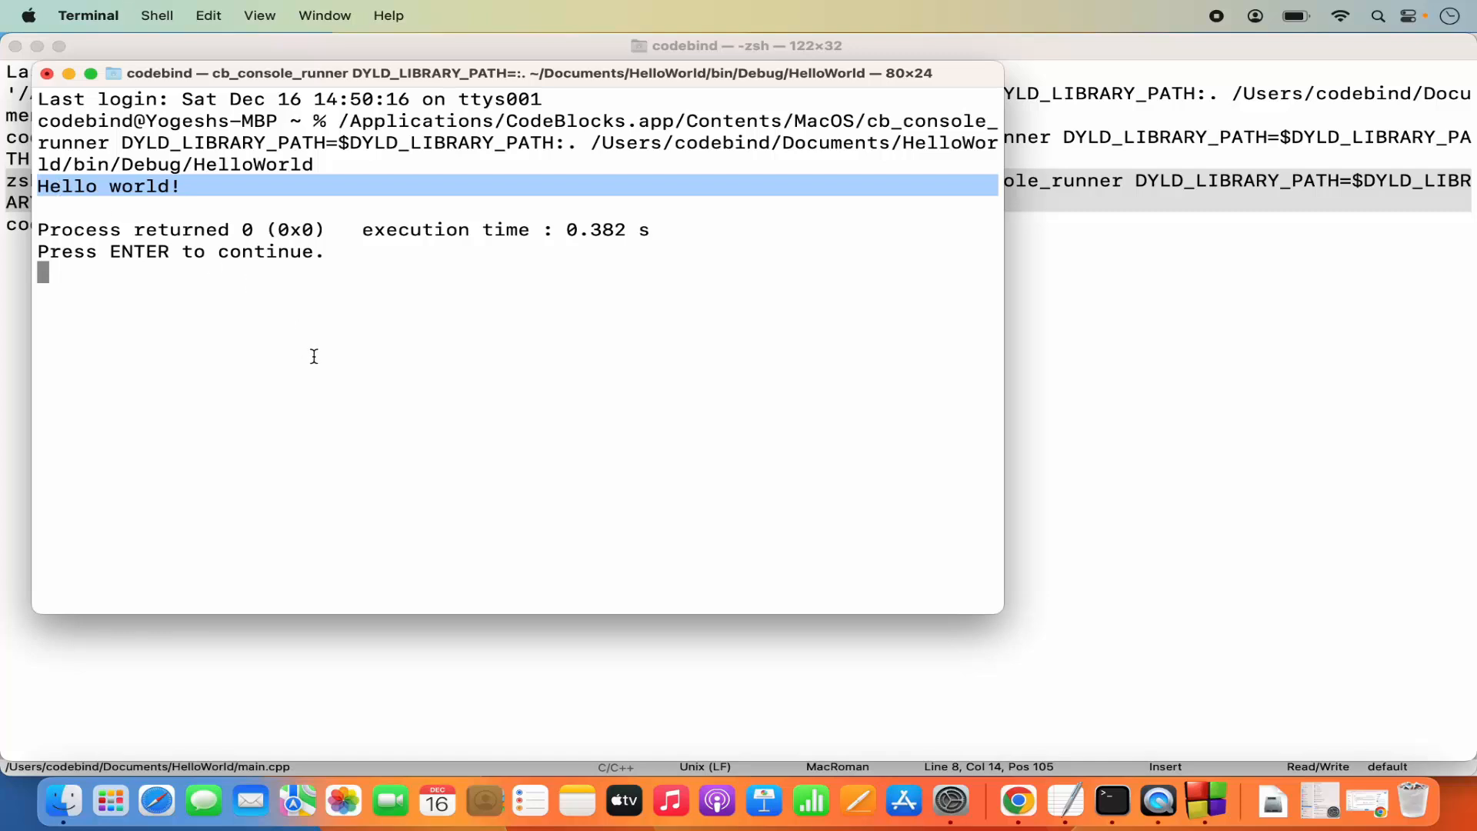
{"action": "left_click", "coordinate": [47, 74]}
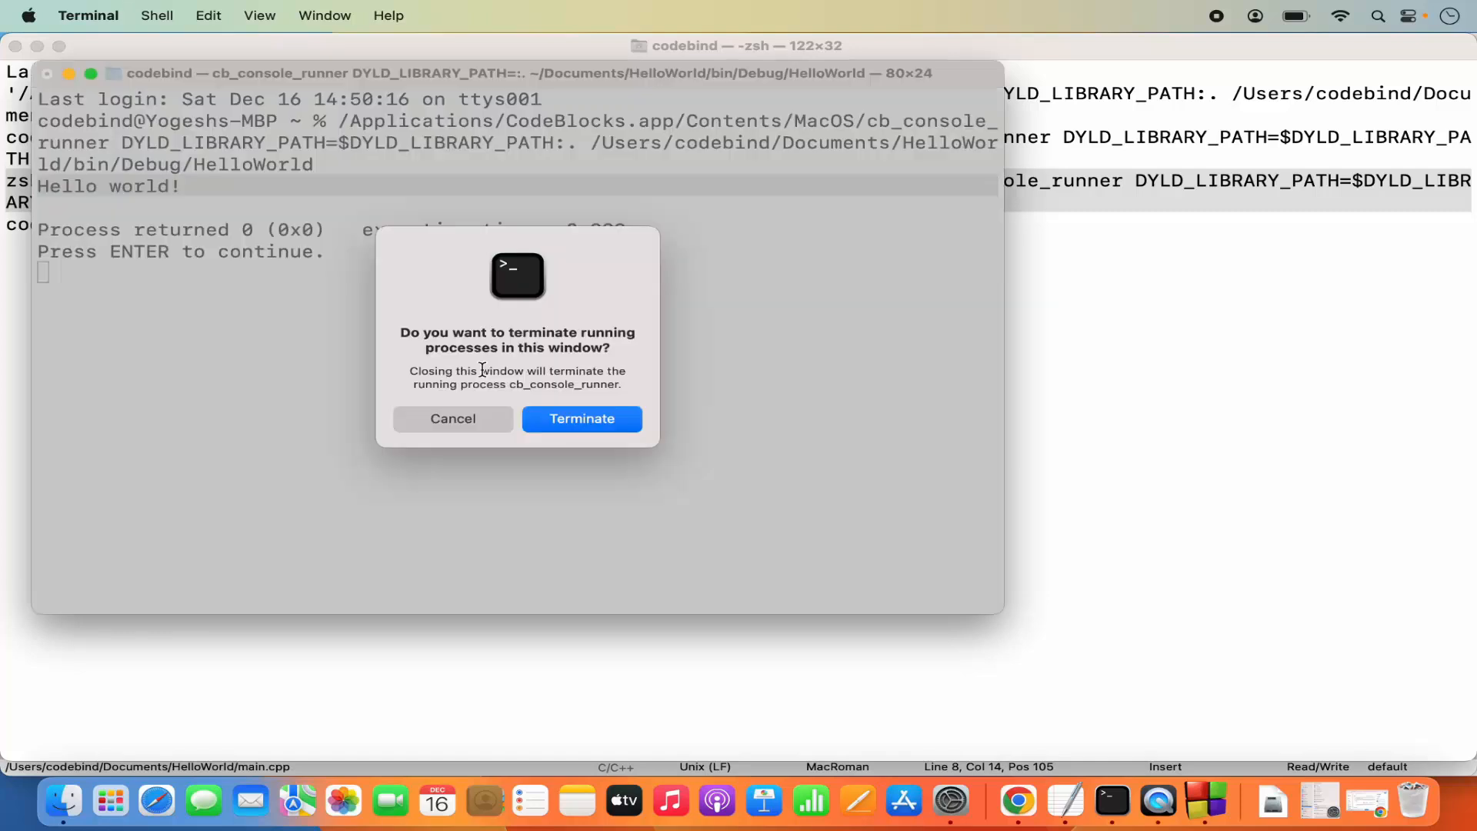